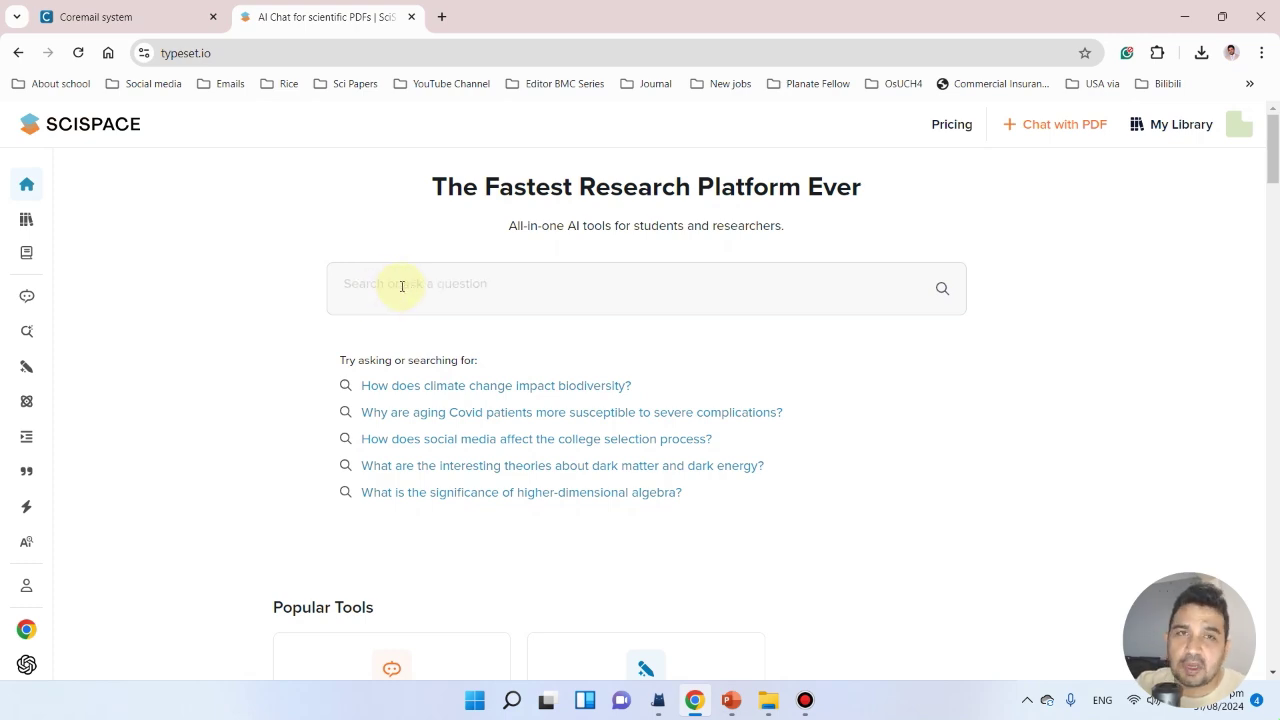
Enter the query 'what is the functional role of tapetum organelles in pollen development', fixing typos.
left_click(411, 294)
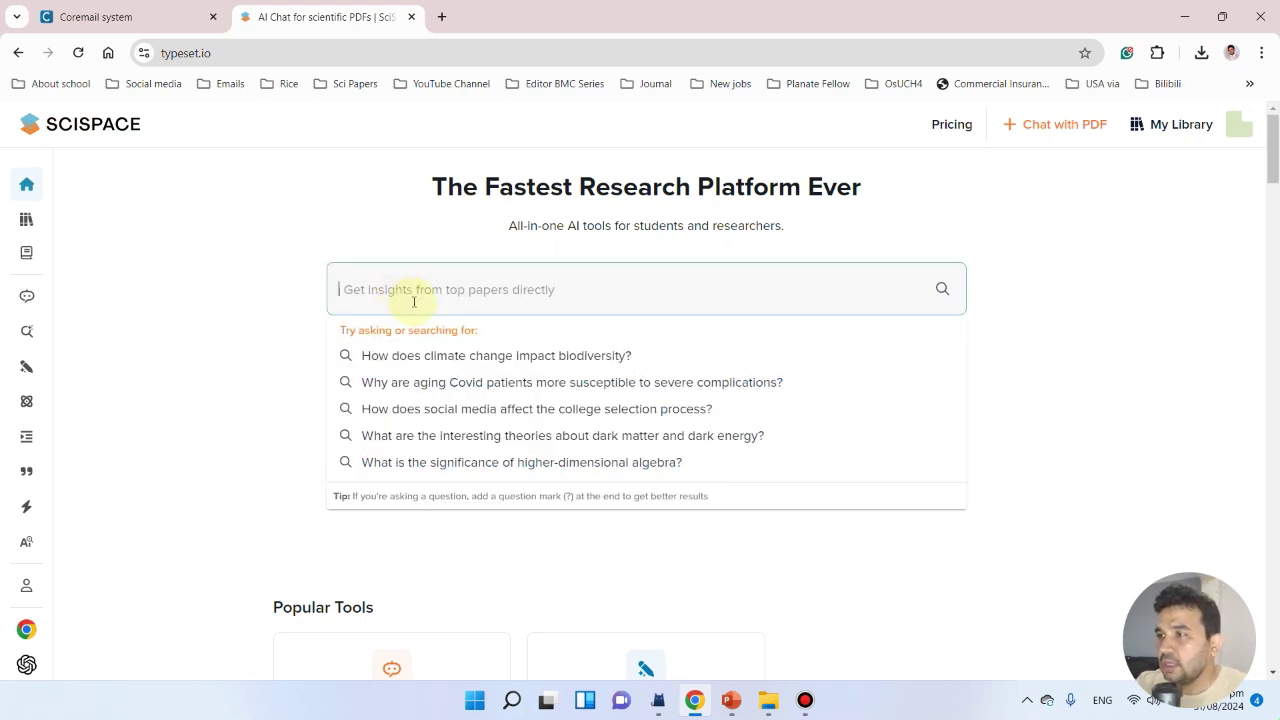
type("what ")
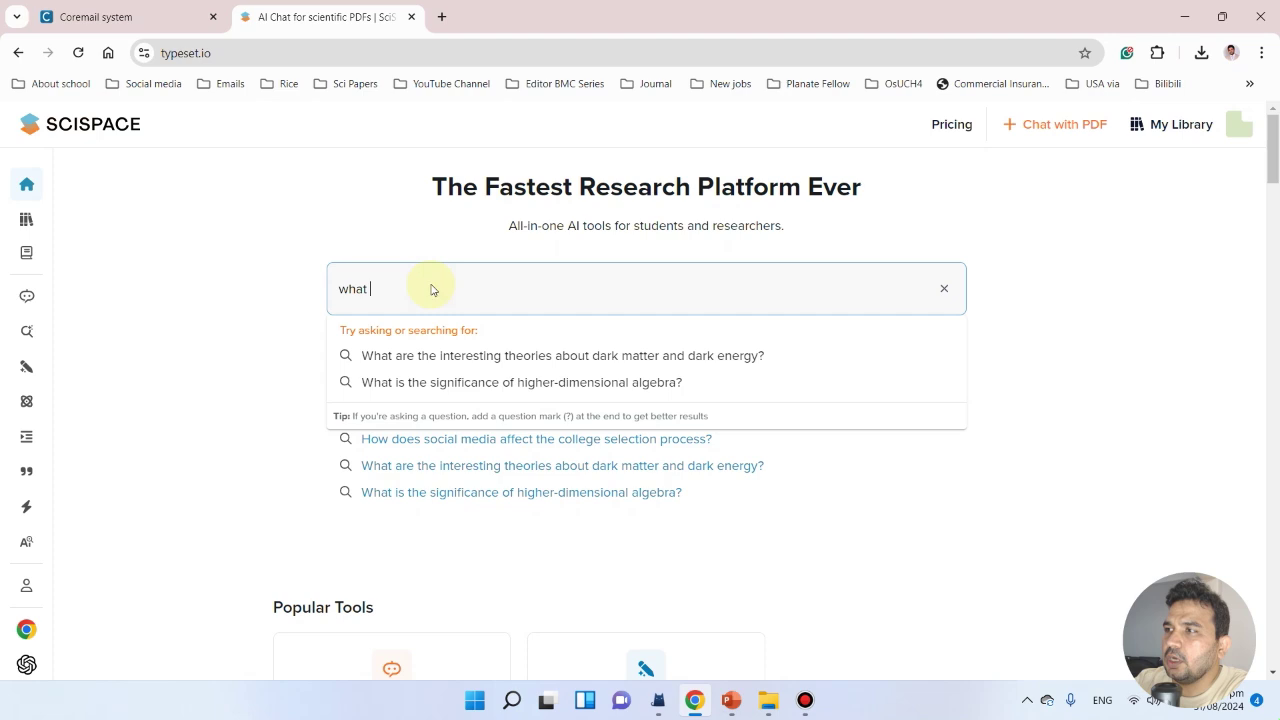
type("is the function")
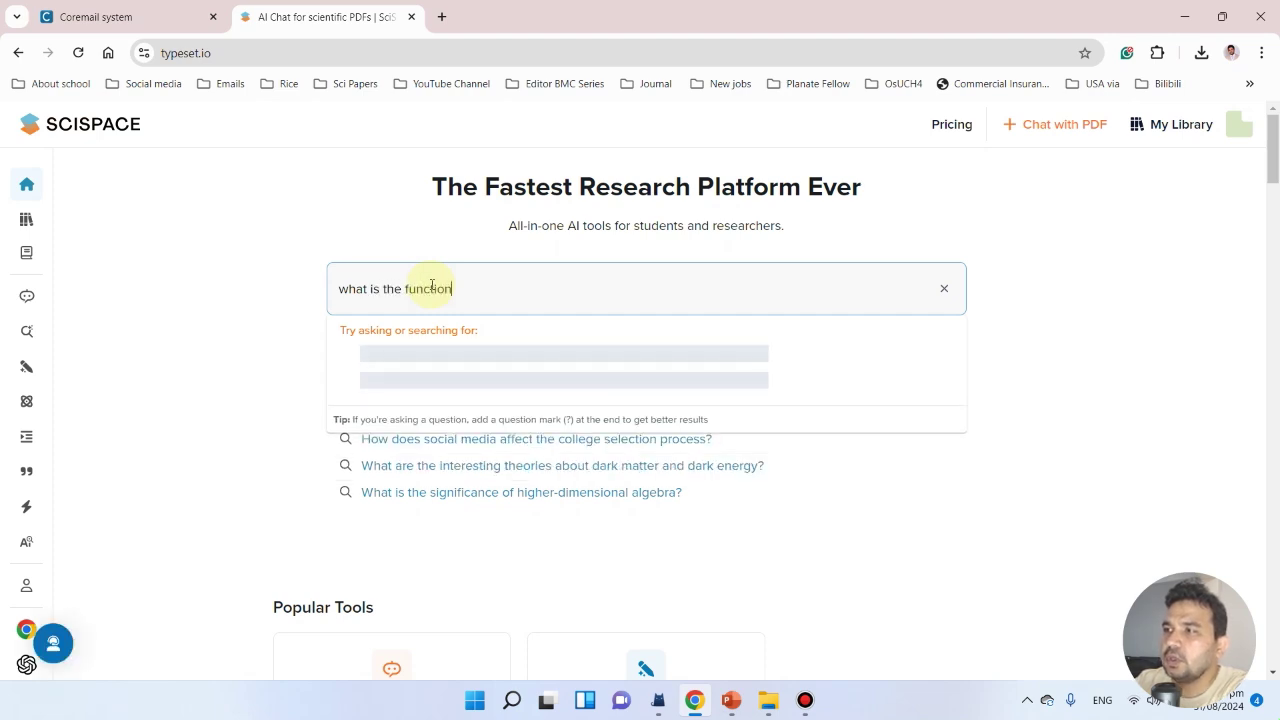
type("al role")
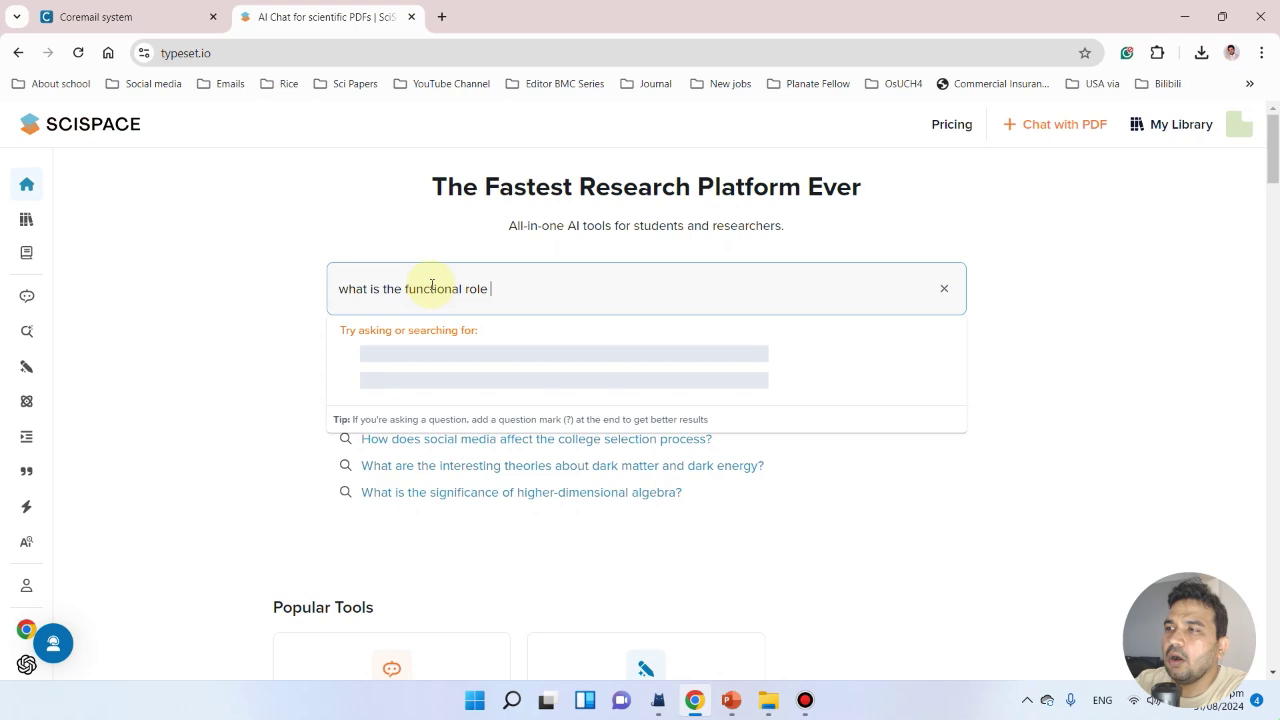
type(" of gt")
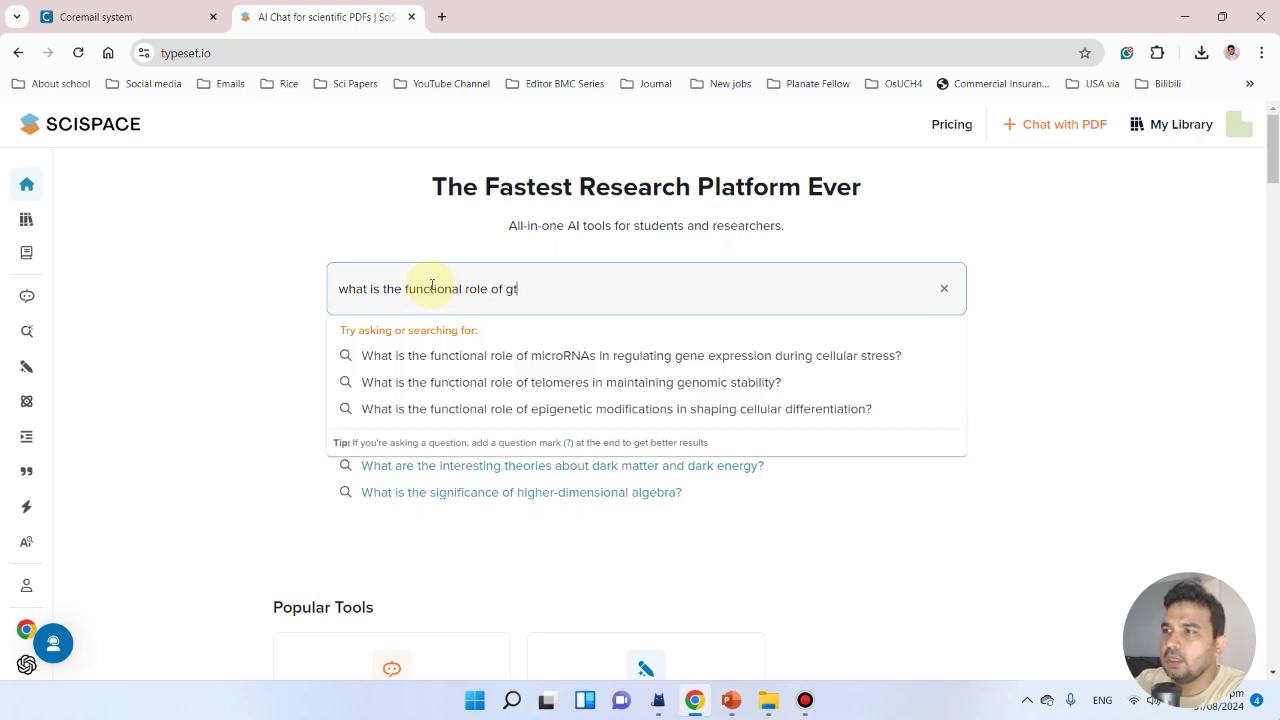
type("a")
key("BackSpace")
key("BackSpace")
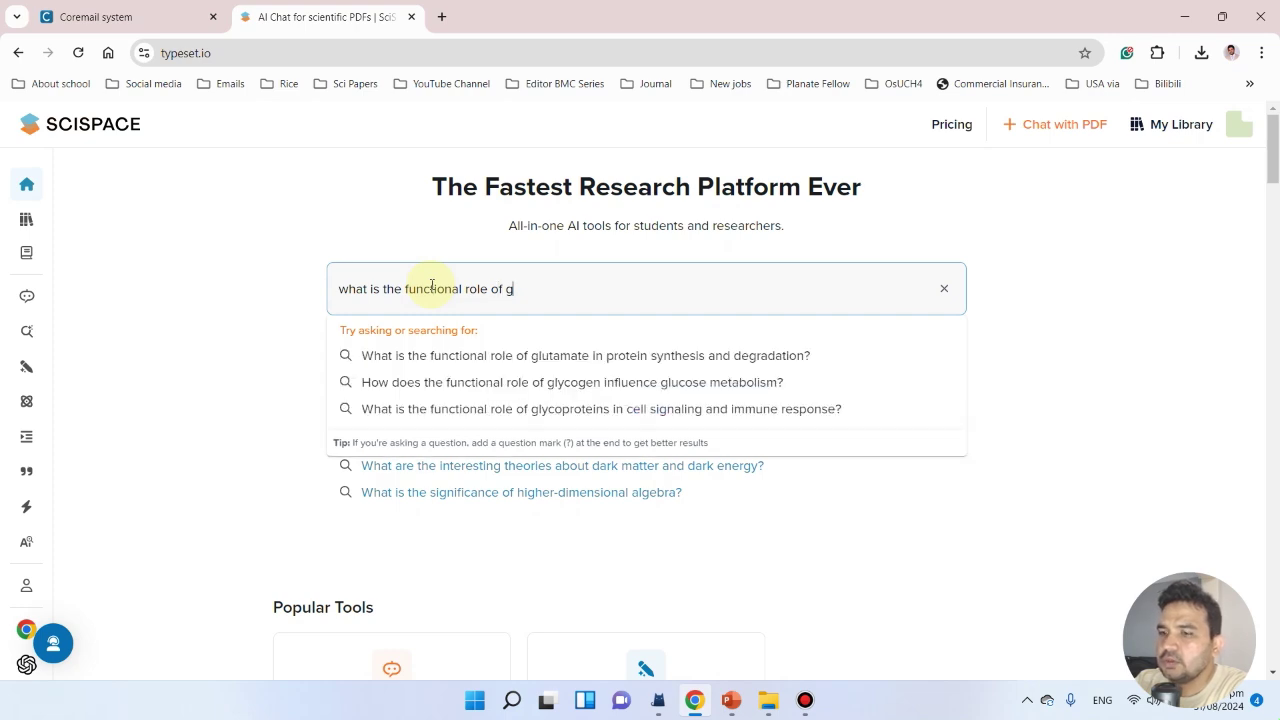
type("tapet")
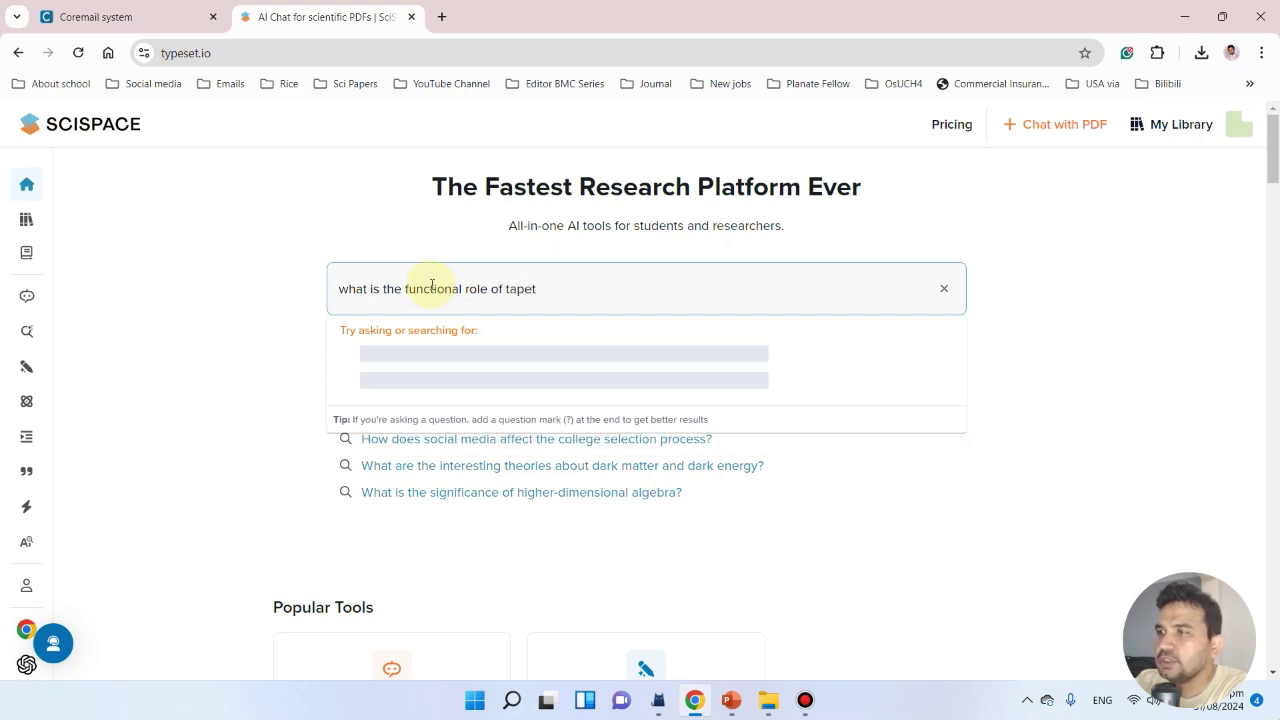
type("um org")
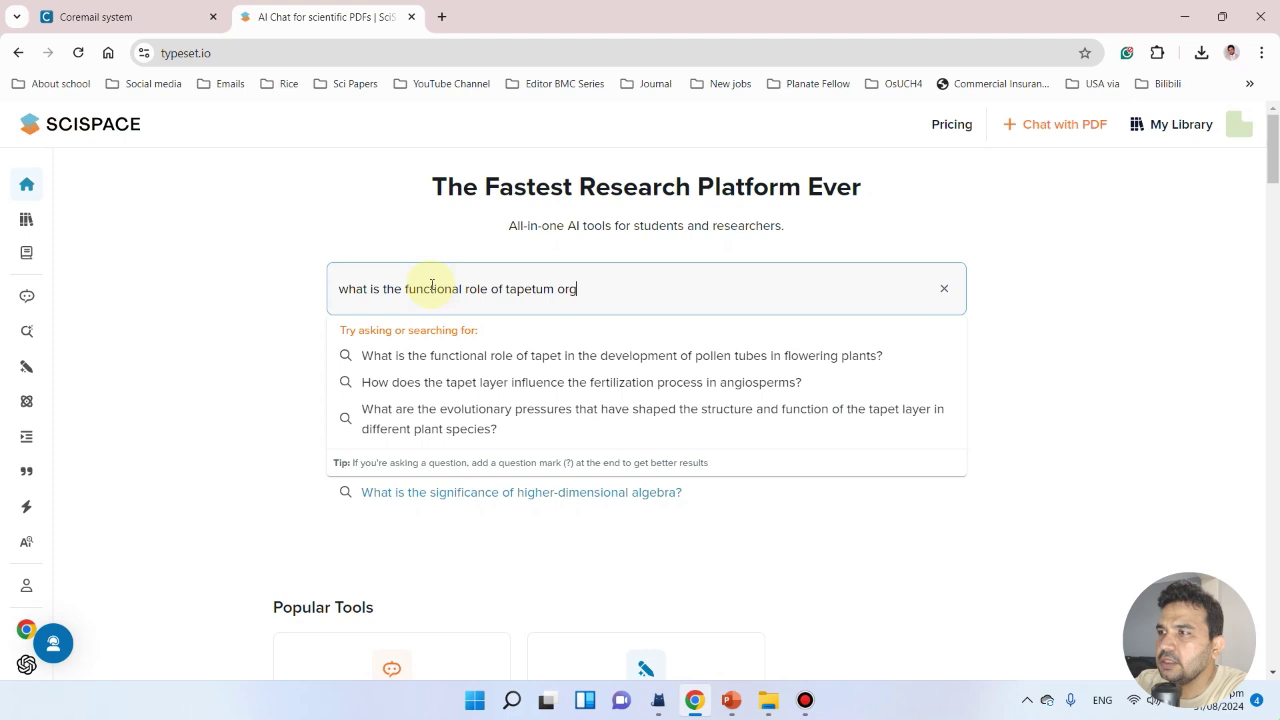
type("anelles in pollen develope")
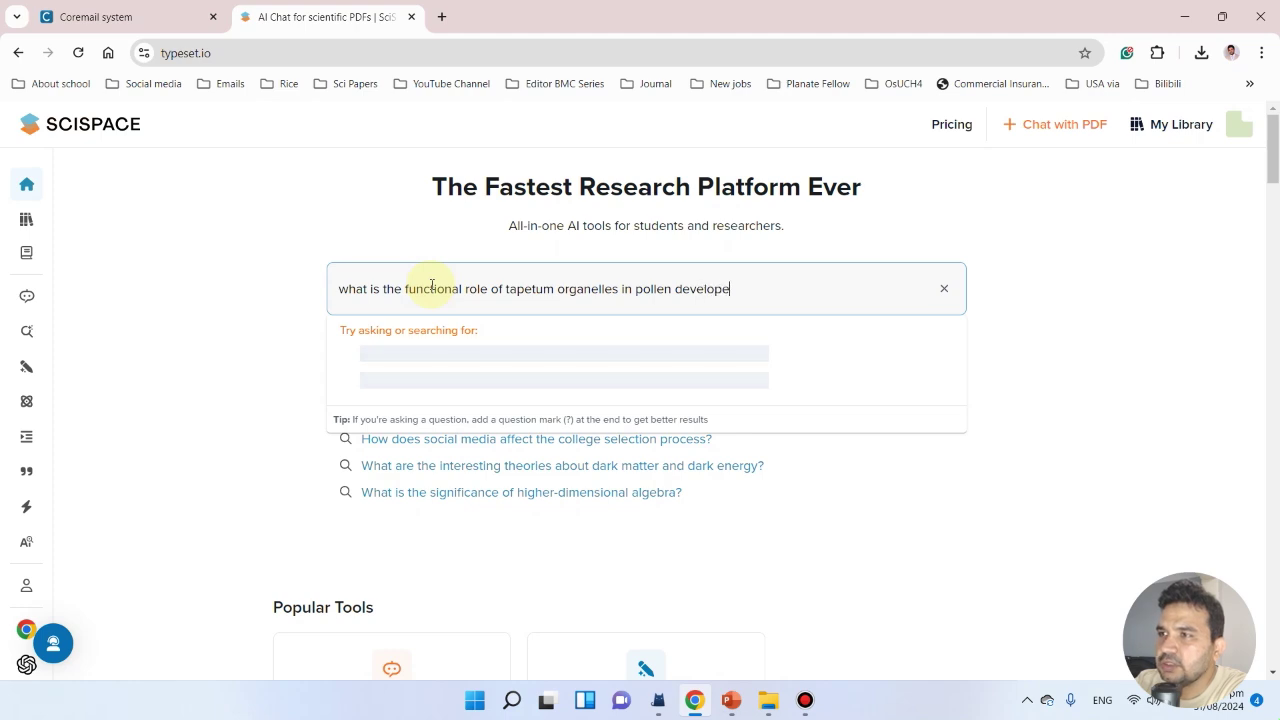
key("BackSpace")
type("ment")
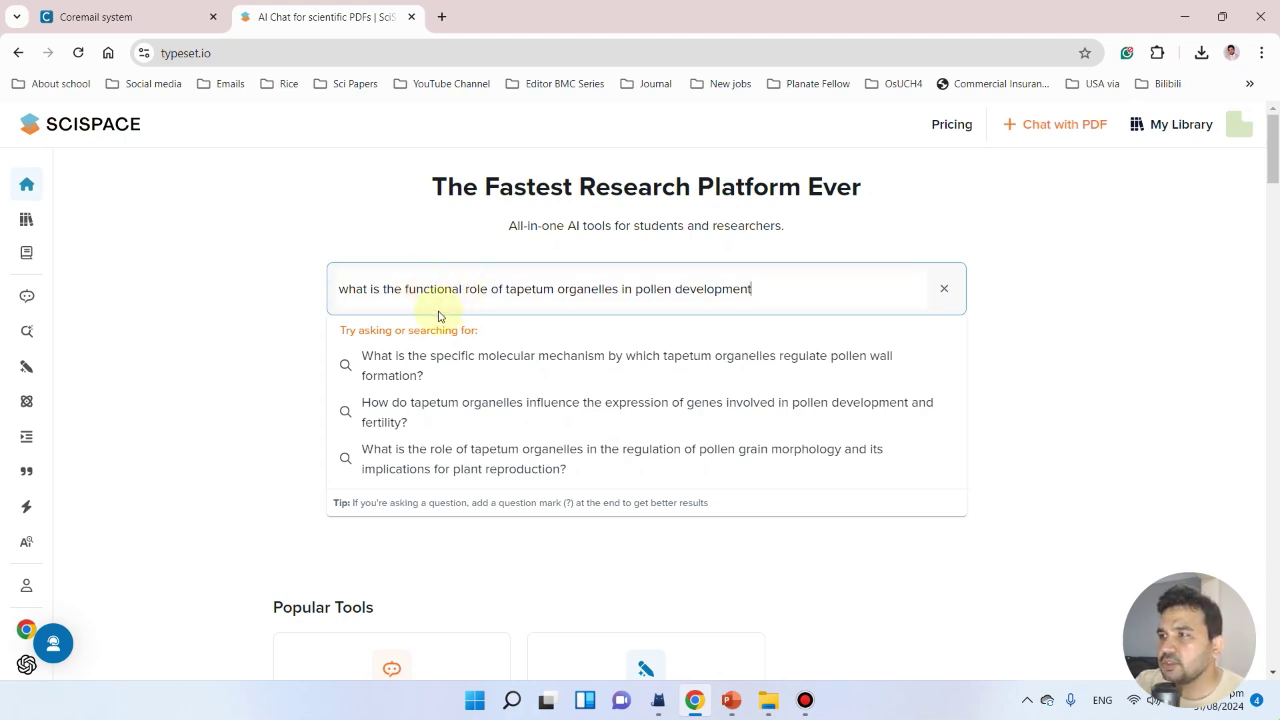
double_click(477, 289)
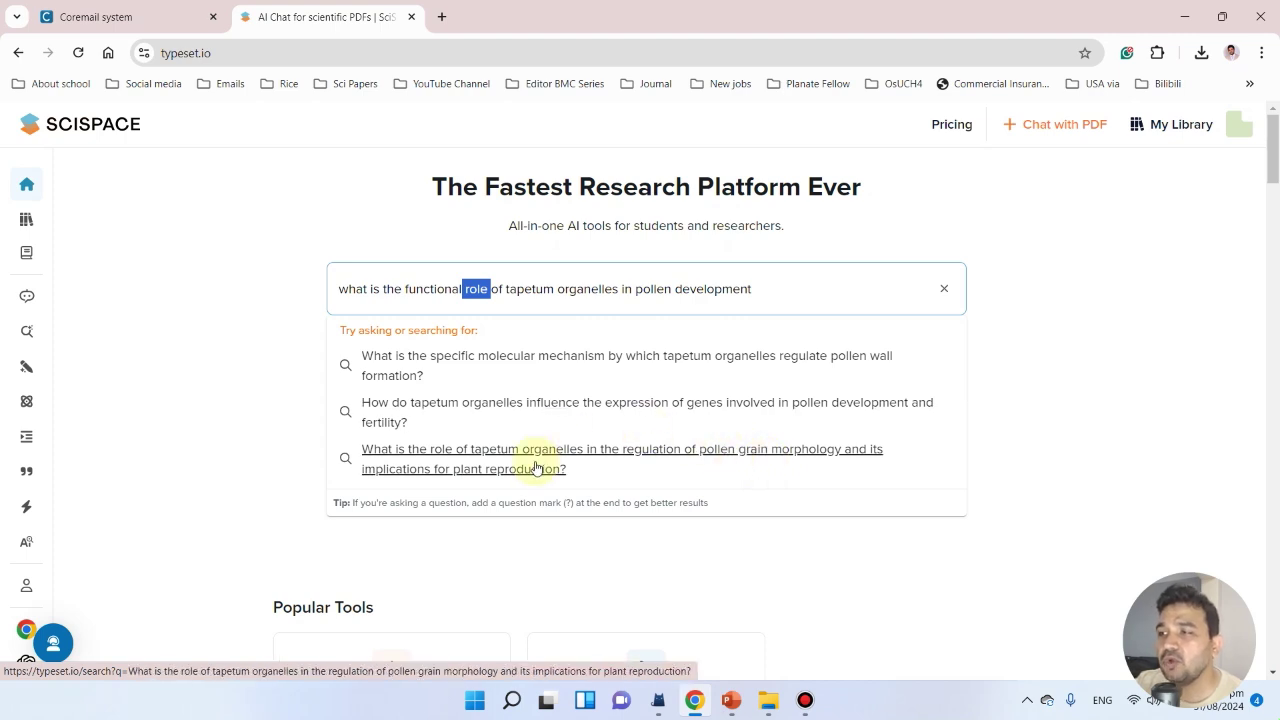
Ask the suggested question on how tapetum organelles regulate pollen wall formation and review the answer.
left_click(549, 363)
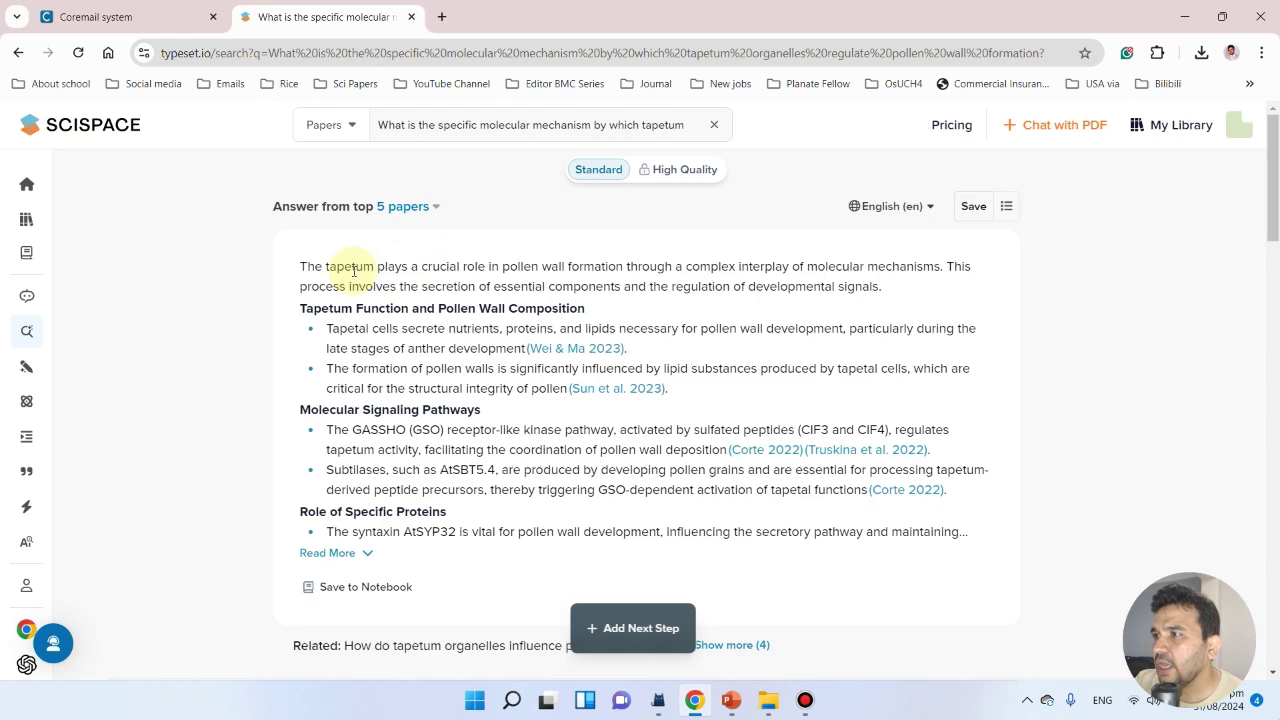
scroll(337, 298, "down", 1)
scroll(337, 298, "down", 3)
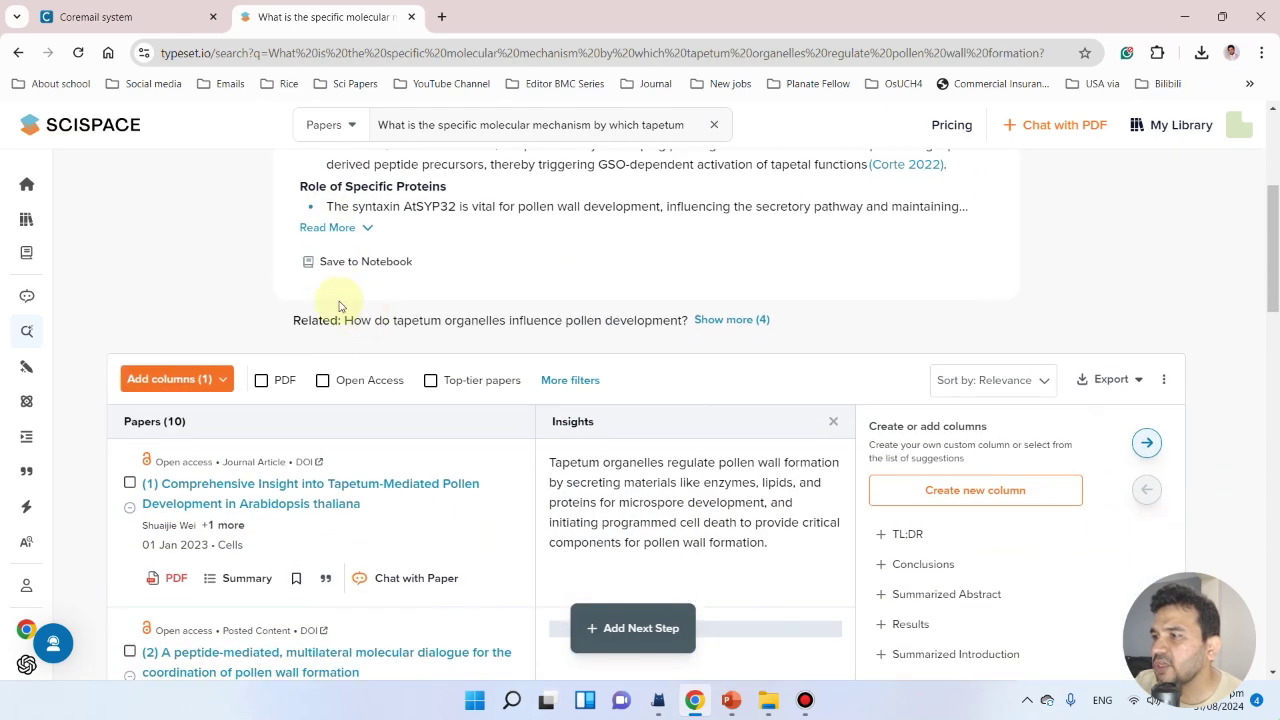
scroll(425, 320, "up", 4)
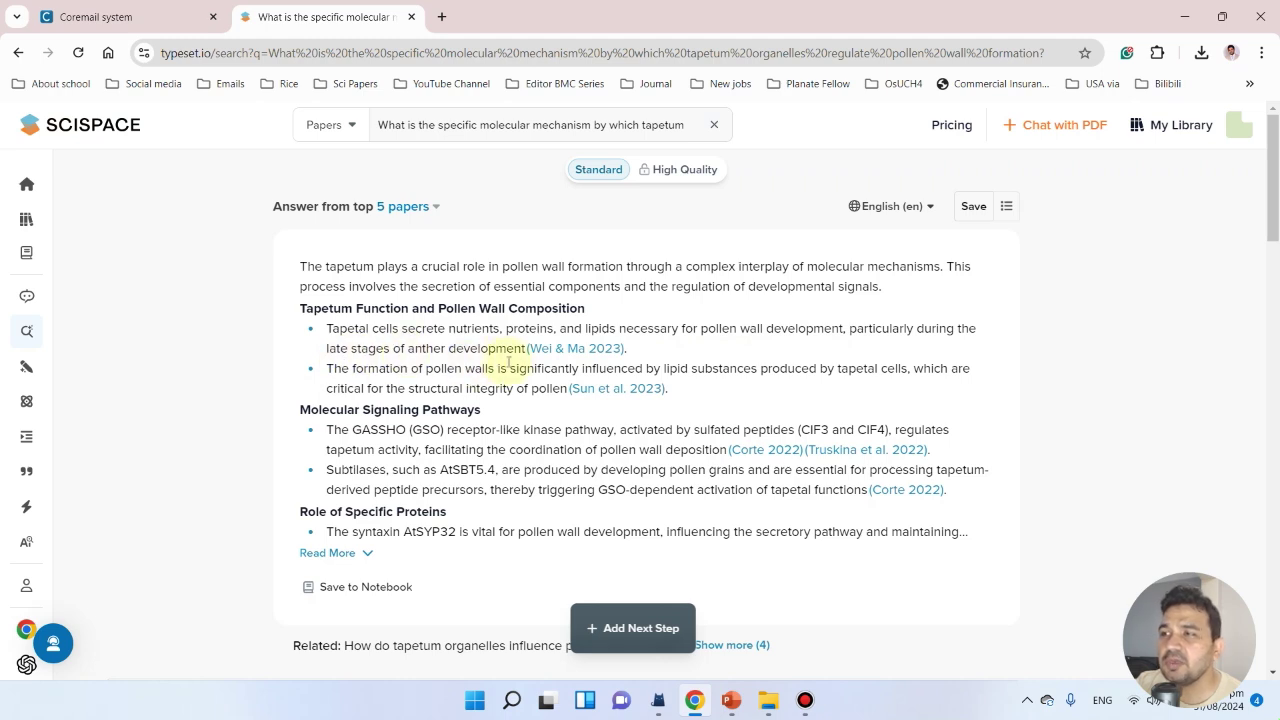
mouse_move(547, 350)
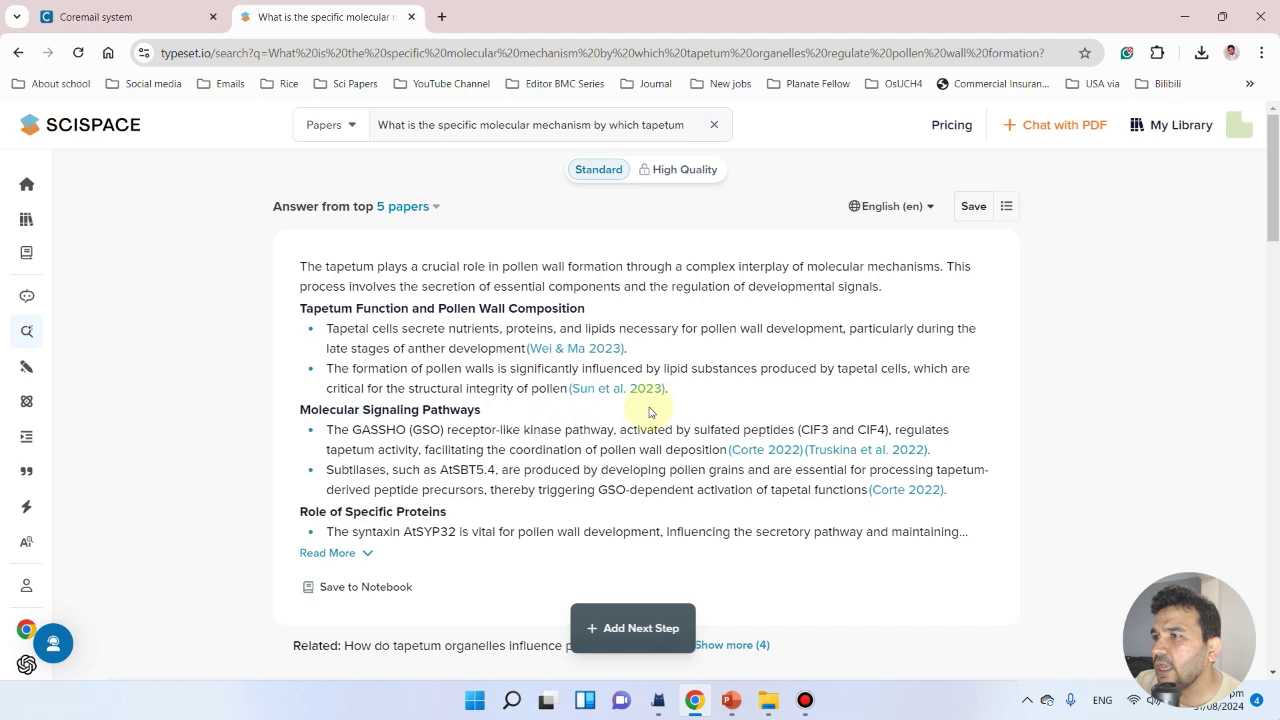
mouse_move(643, 396)
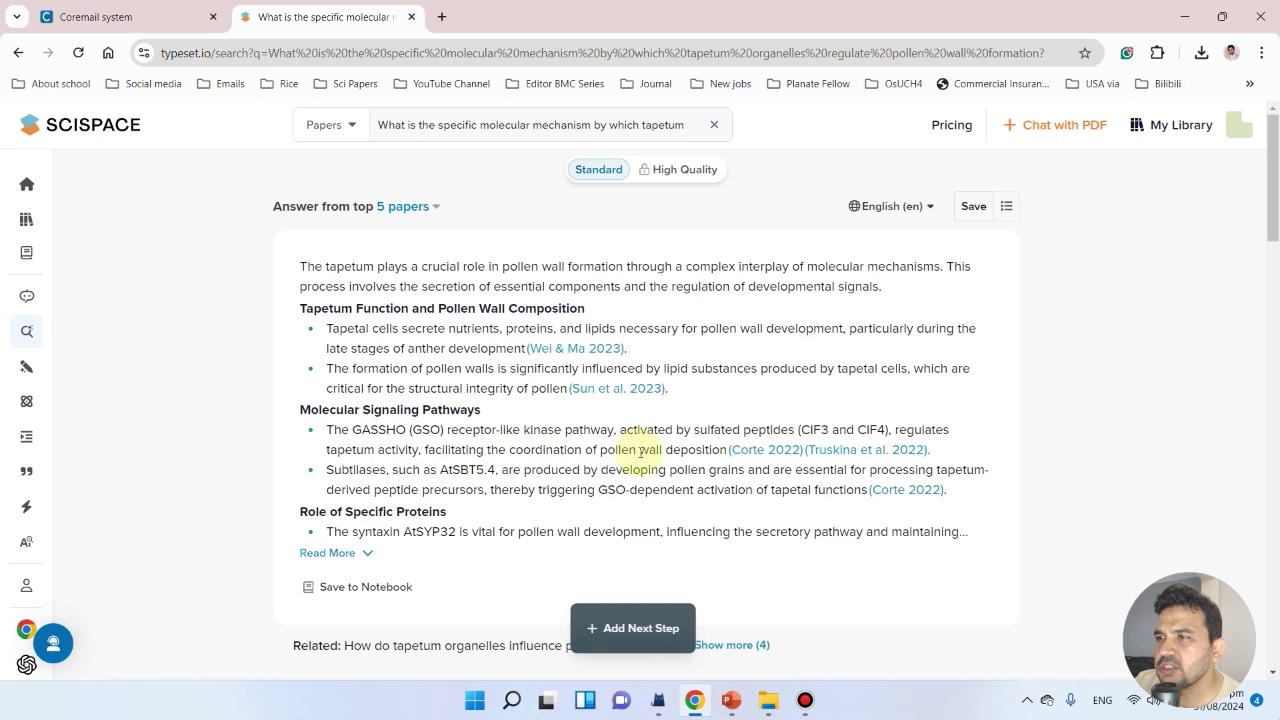
mouse_move(770, 455)
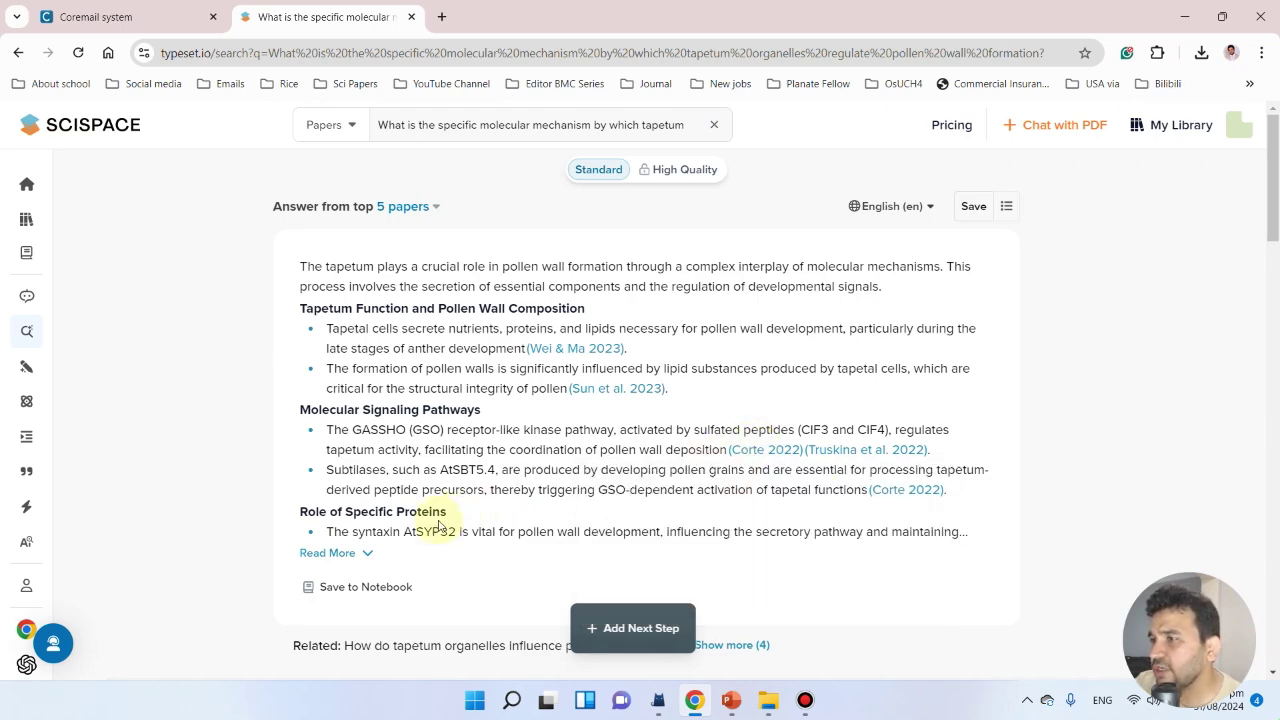
Expand the answer with Read More to reveal the AtSYP32 role and male sterility summary.
scroll(428, 528, "down", 2)
scroll(497, 402, "down", 1)
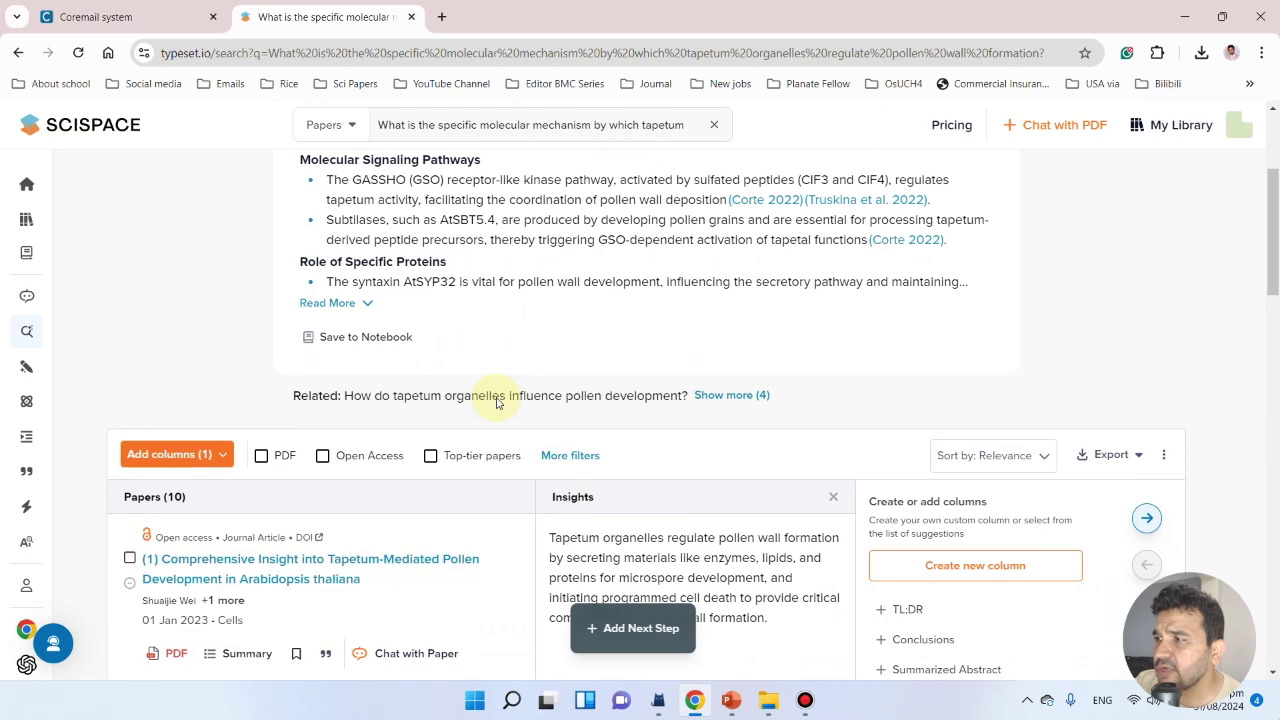
scroll(520, 365, "up", 3)
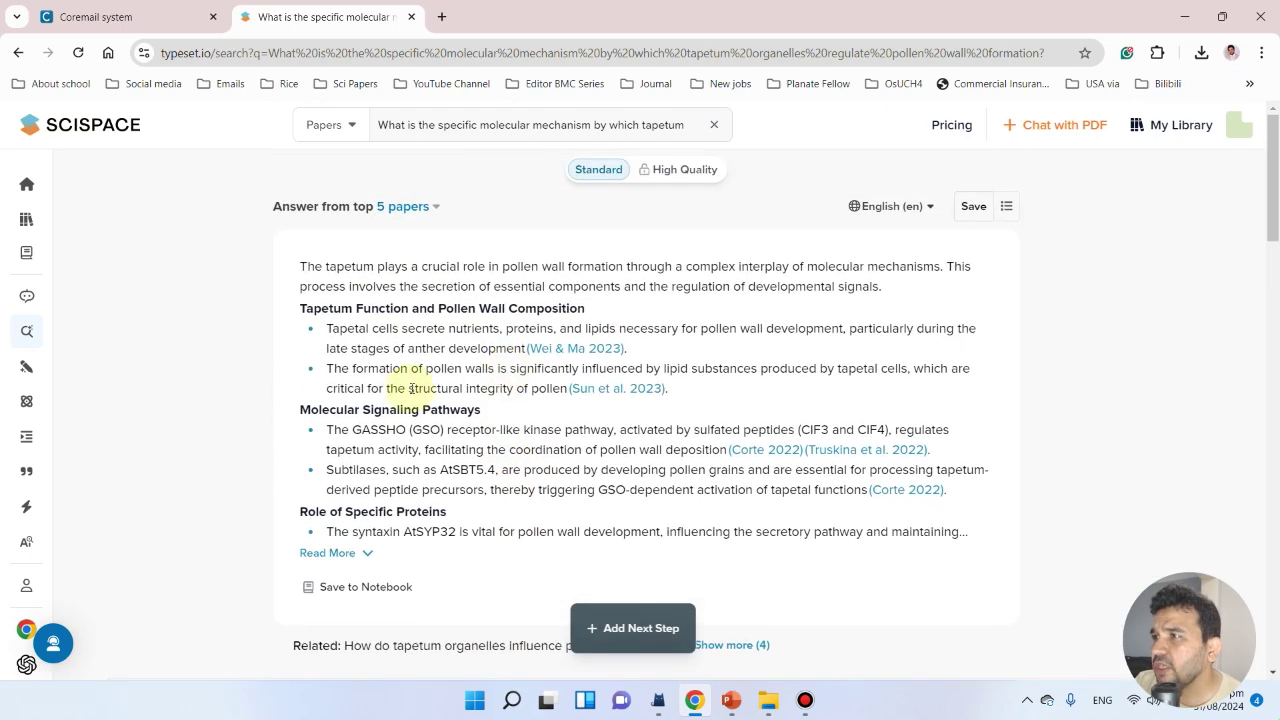
scroll(374, 345, "down", 1)
left_click(371, 469)
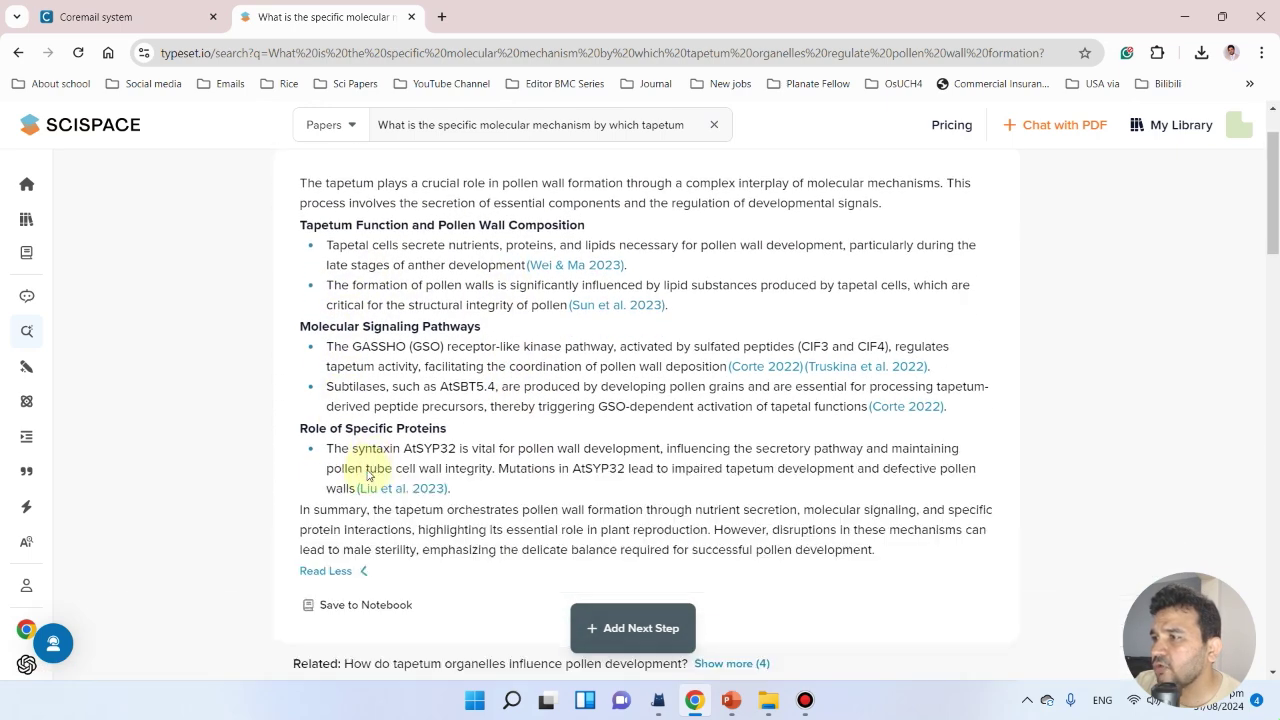
scroll(390, 460, "down", 1)
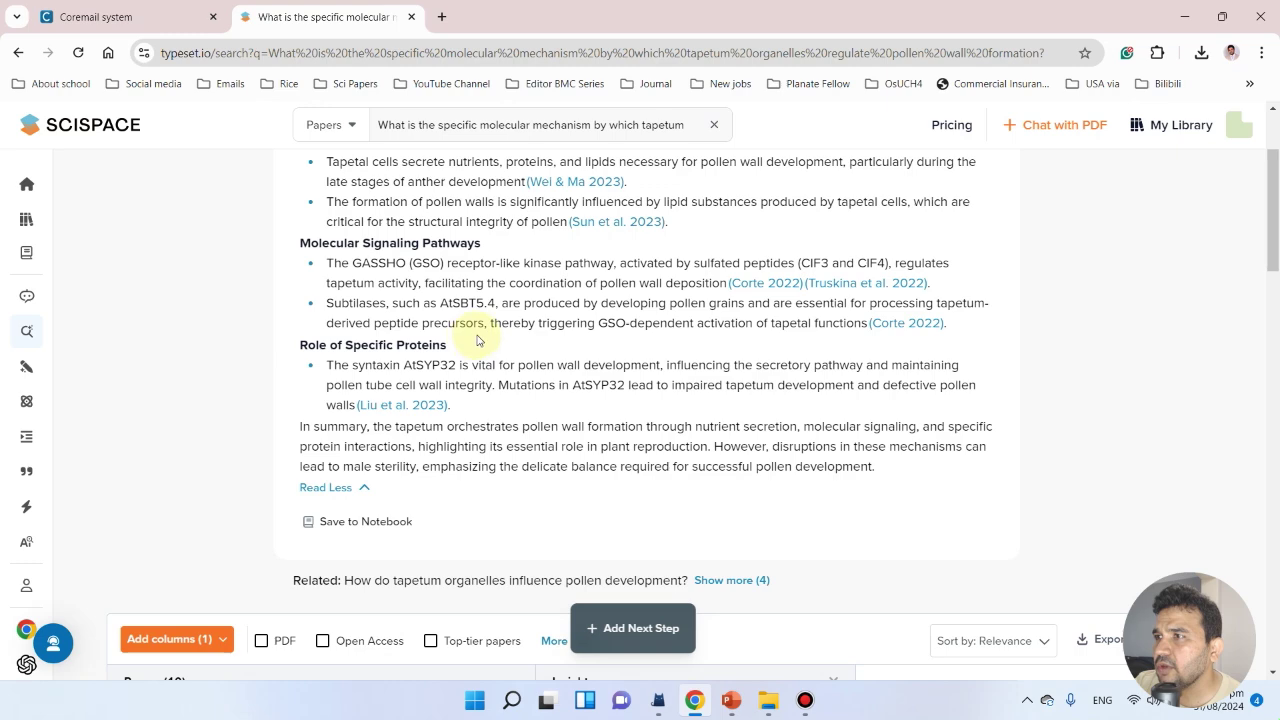
mouse_move(404, 415)
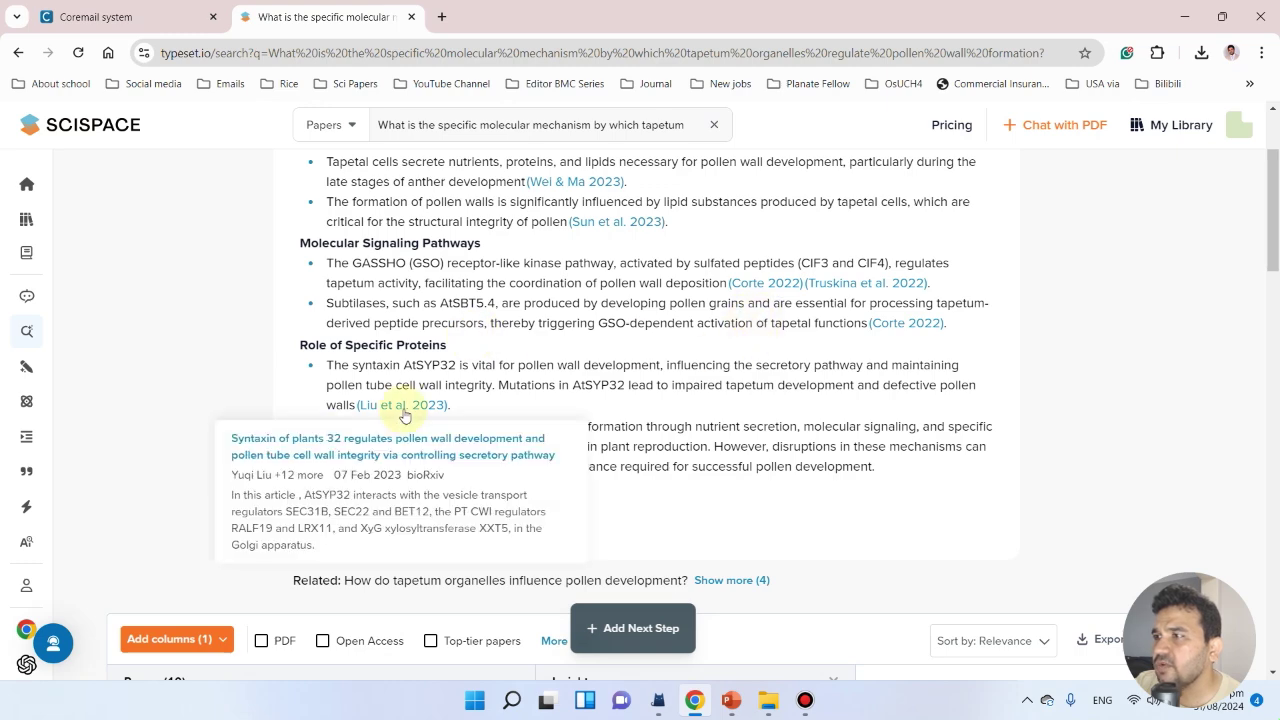
scroll(420, 395, "up", 2)
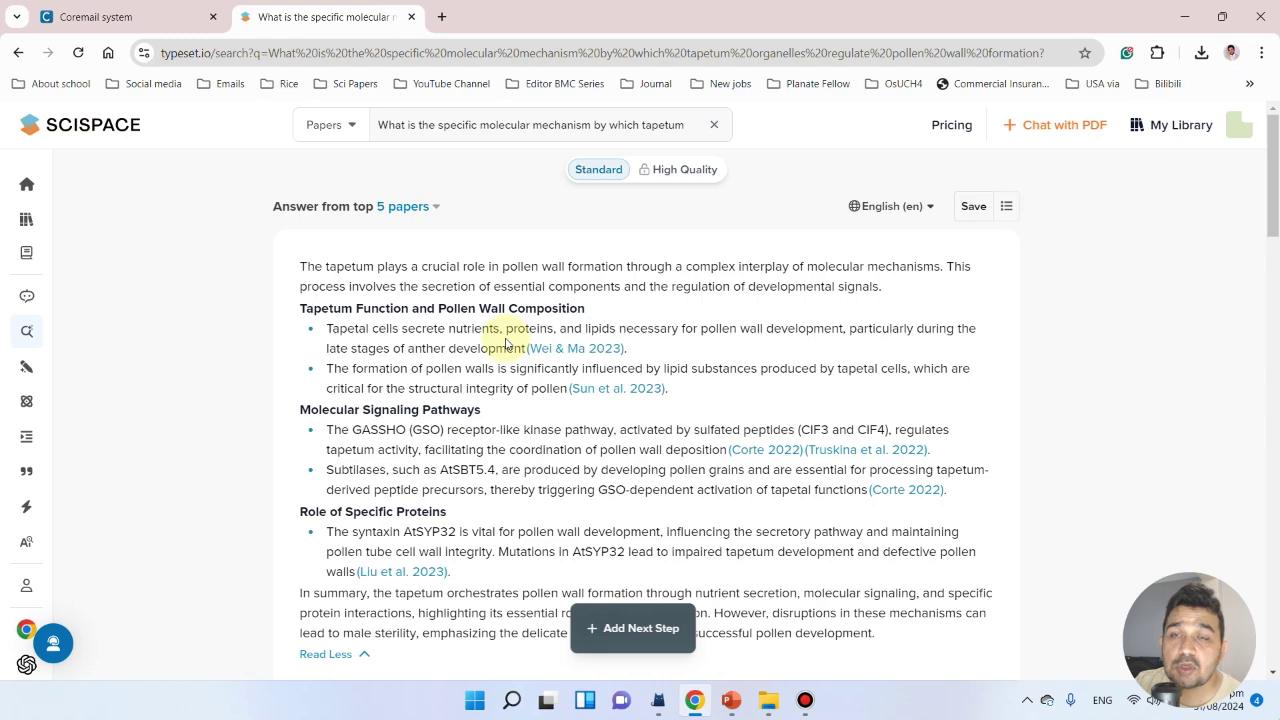
scroll(505, 345, "down", 4)
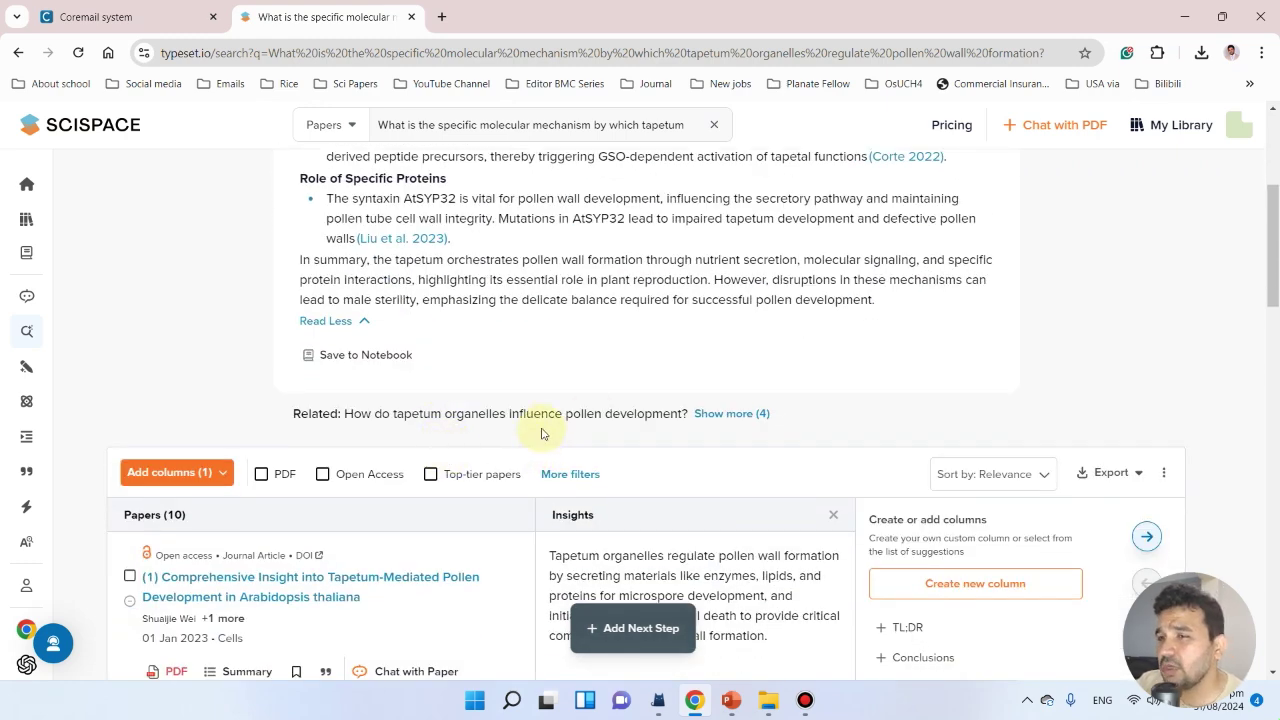
Scroll through the 20 papers' insights, like rice OsLDDT1 in tapetum degradation, then return to the top.
scroll(600, 405, "down", 1)
scroll(583, 404, "down", 1)
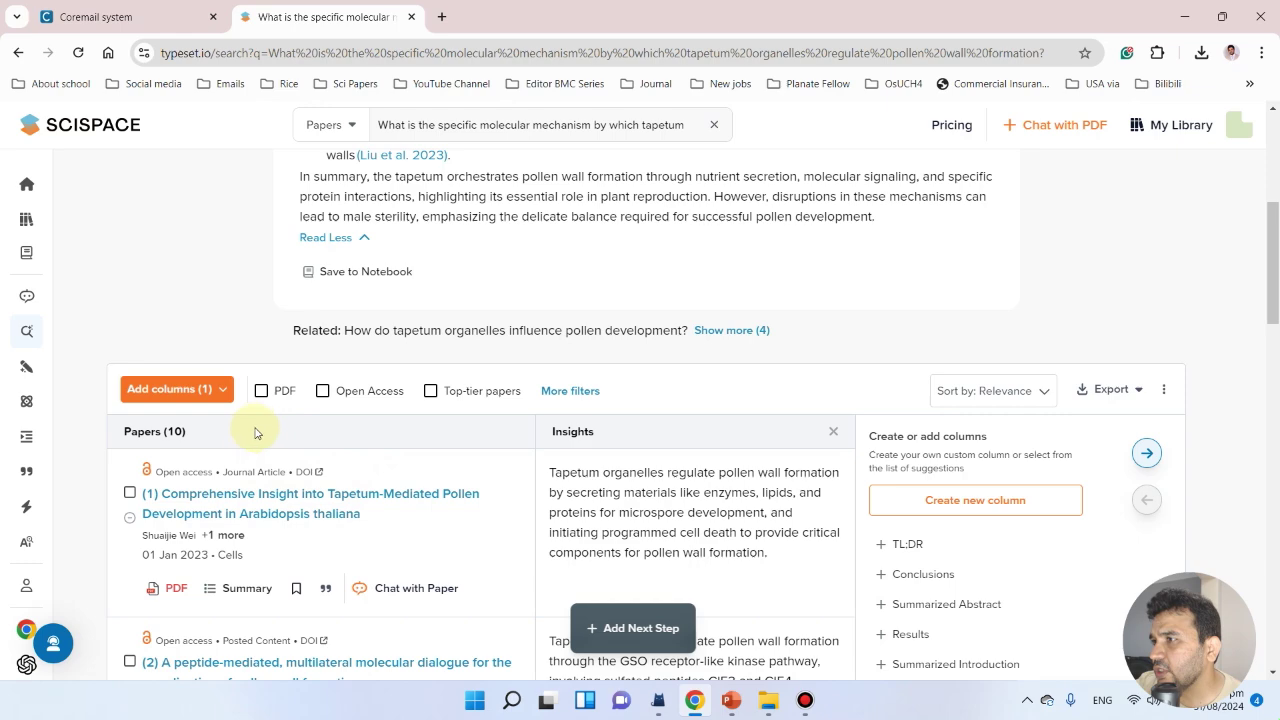
scroll(258, 400, "down", 1)
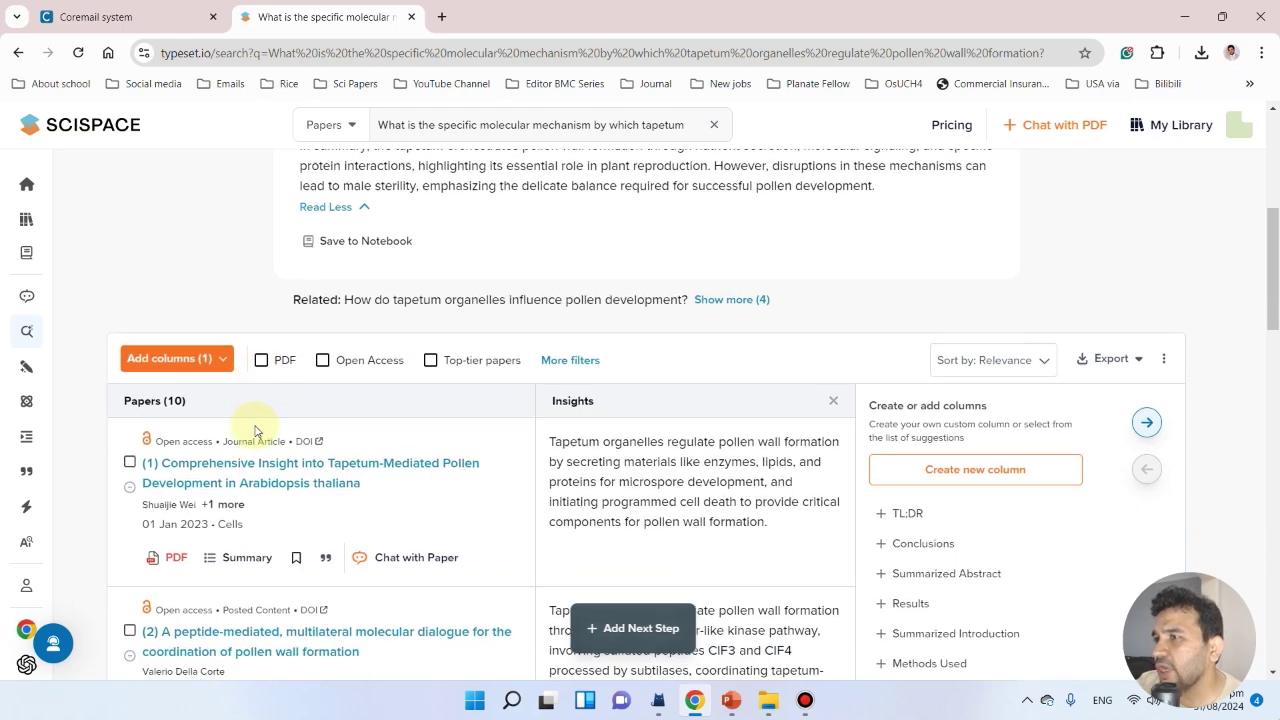
scroll(300, 430, "down", 1)
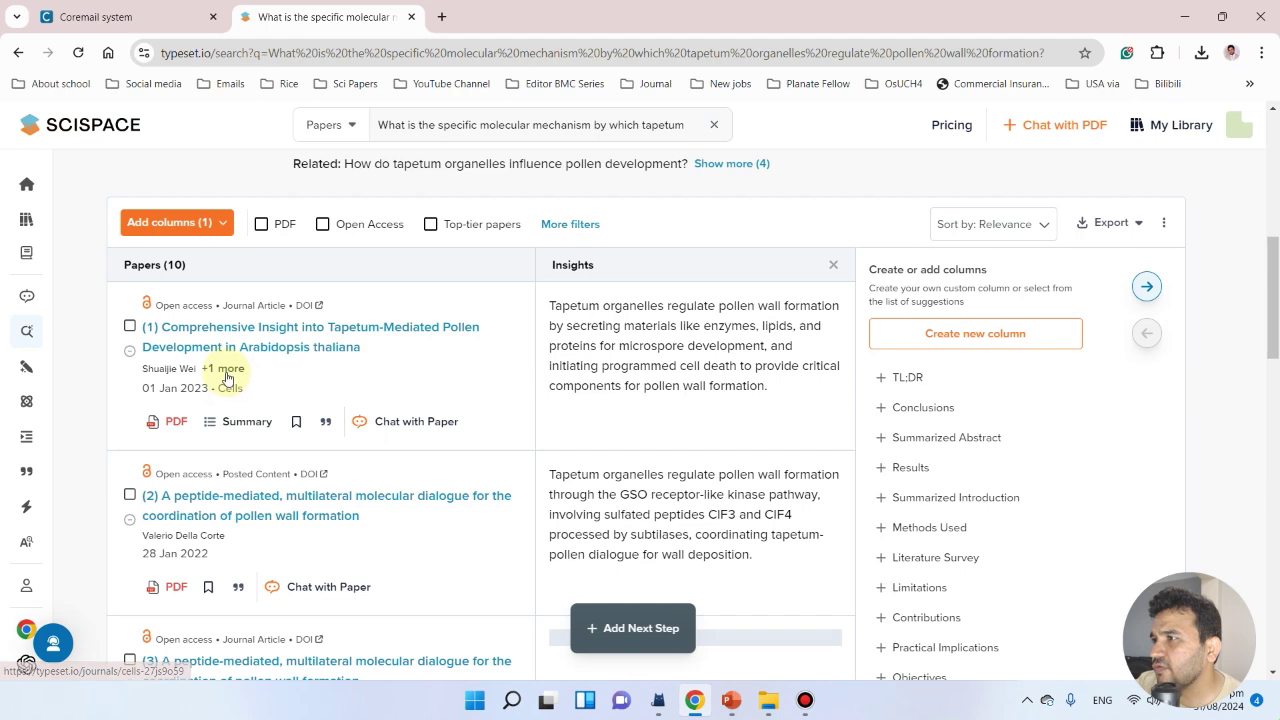
scroll(120, 430, "down", 1)
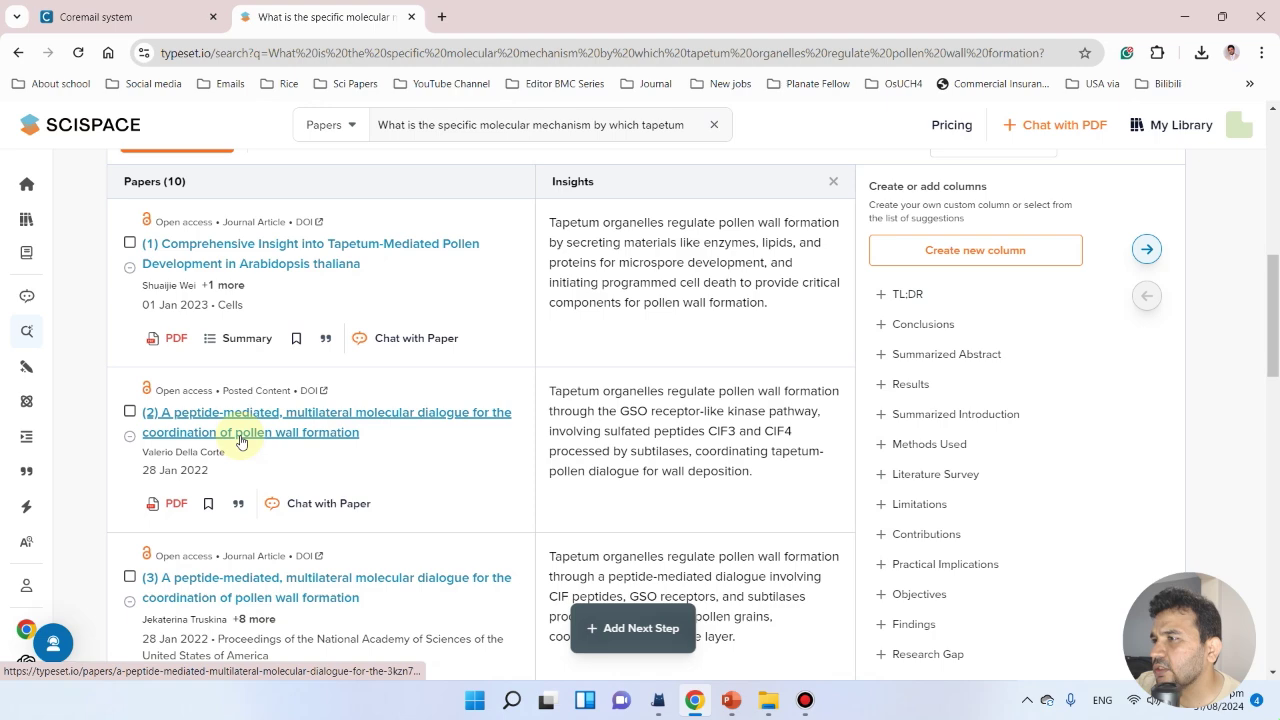
scroll(240, 442, "down", 1)
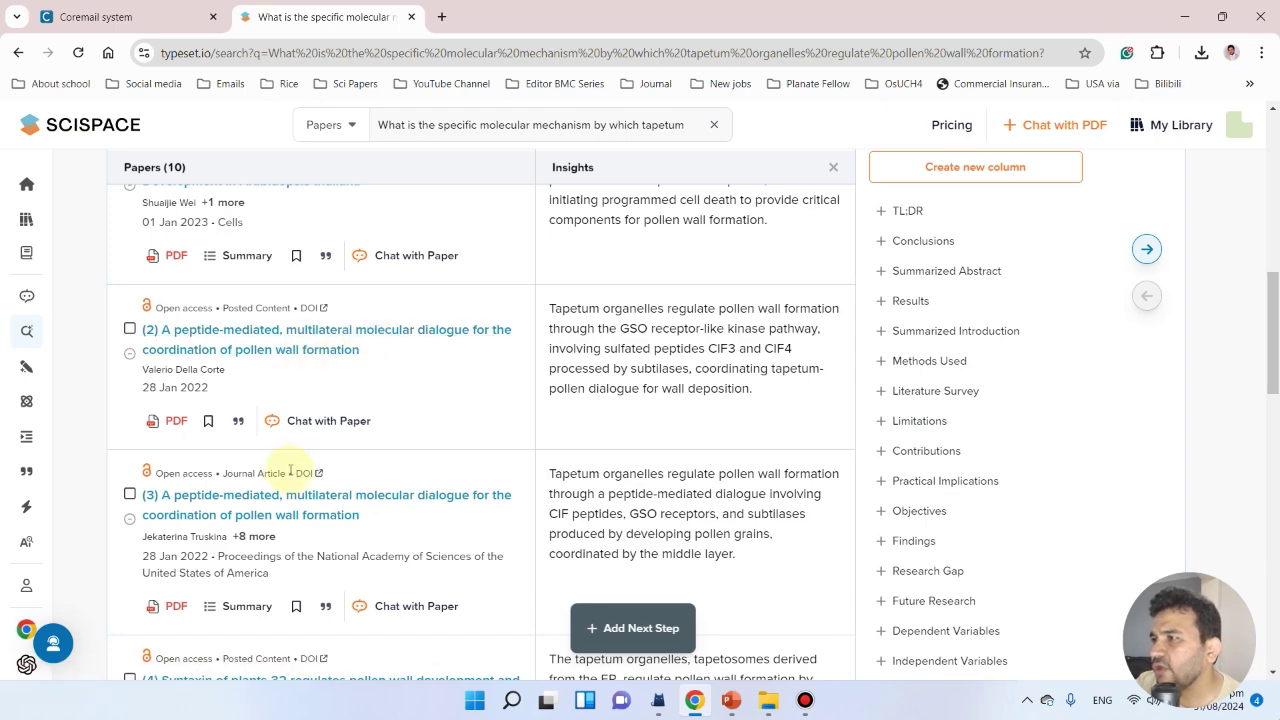
scroll(286, 491, "down", 1)
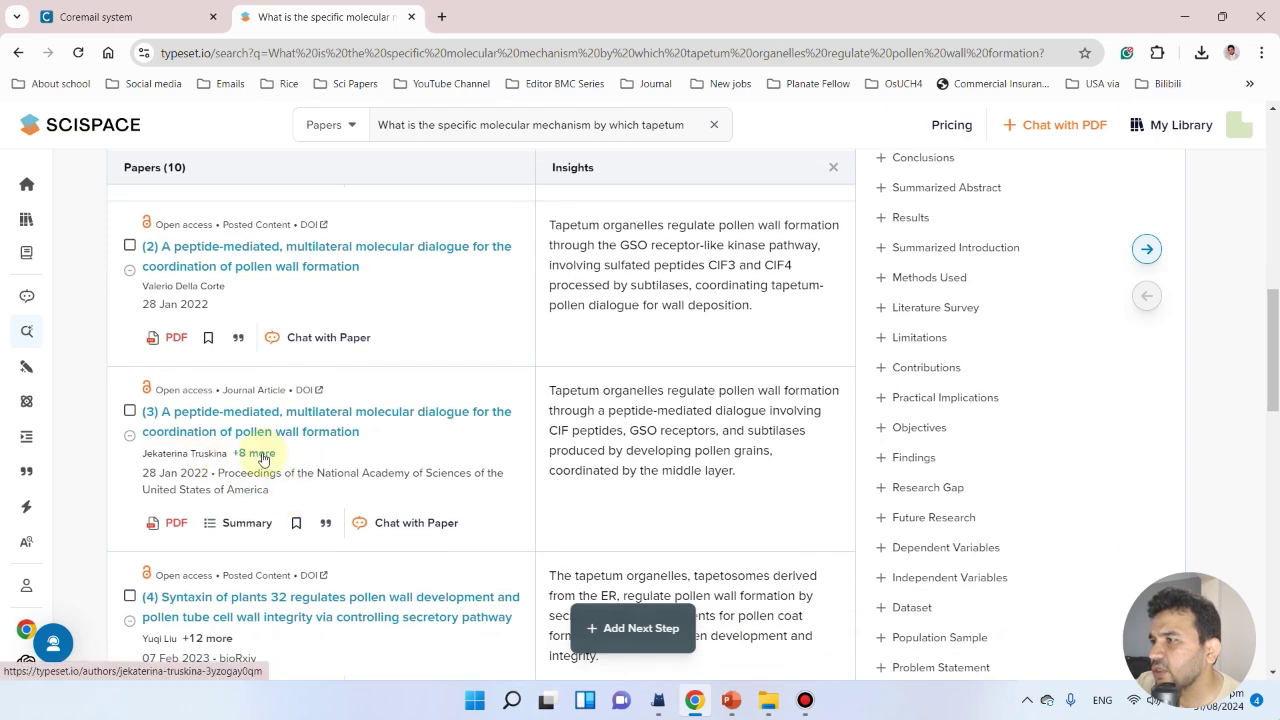
scroll(317, 478, "down", 1)
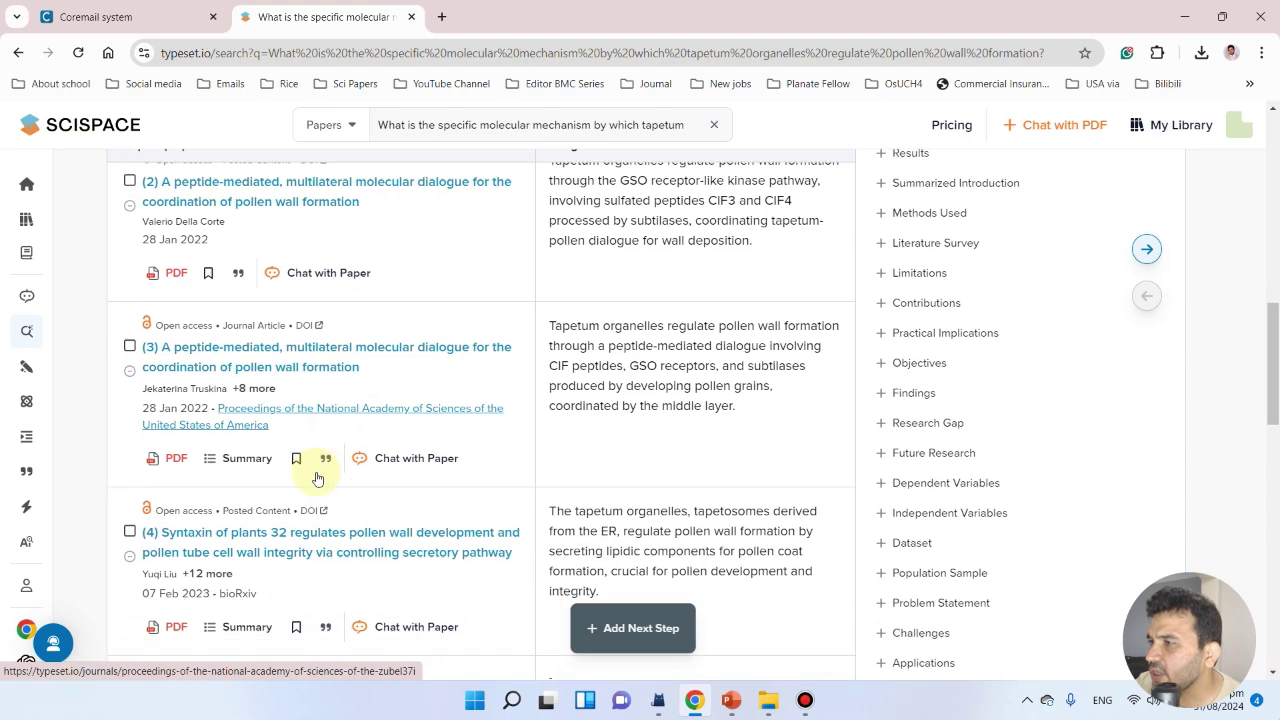
scroll(303, 533, "down", 9)
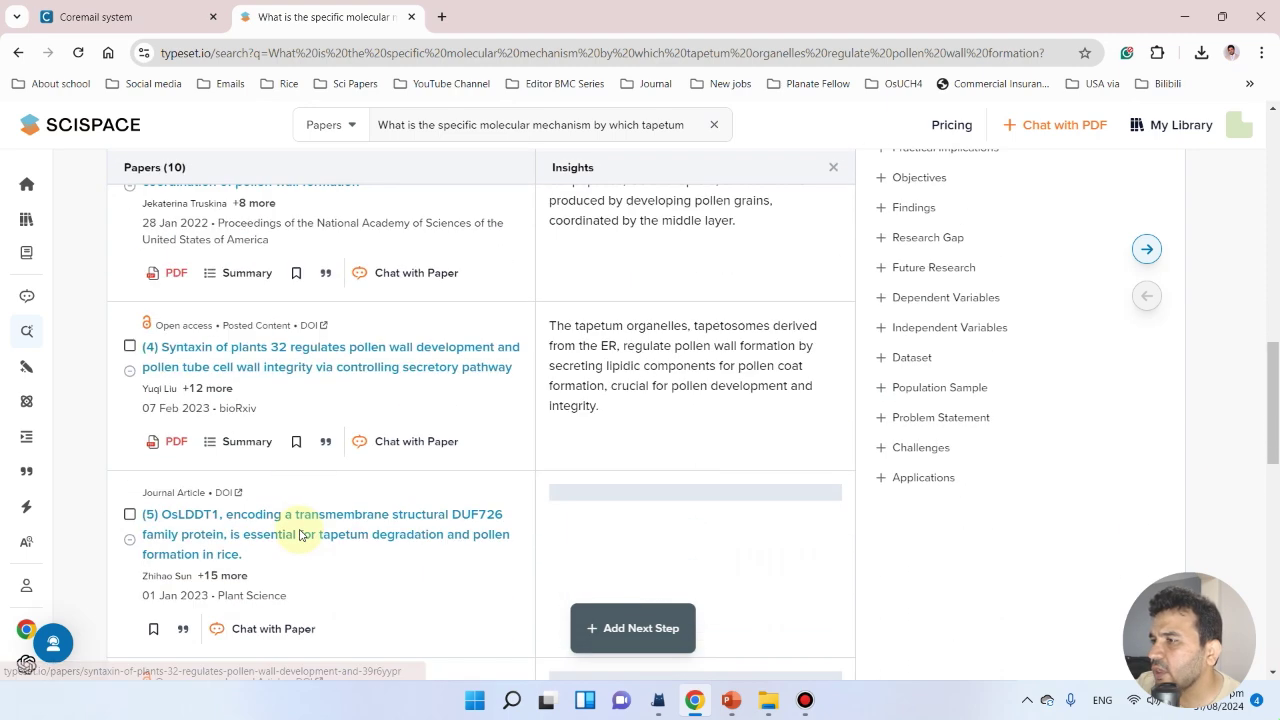
scroll(306, 533, "down", 2)
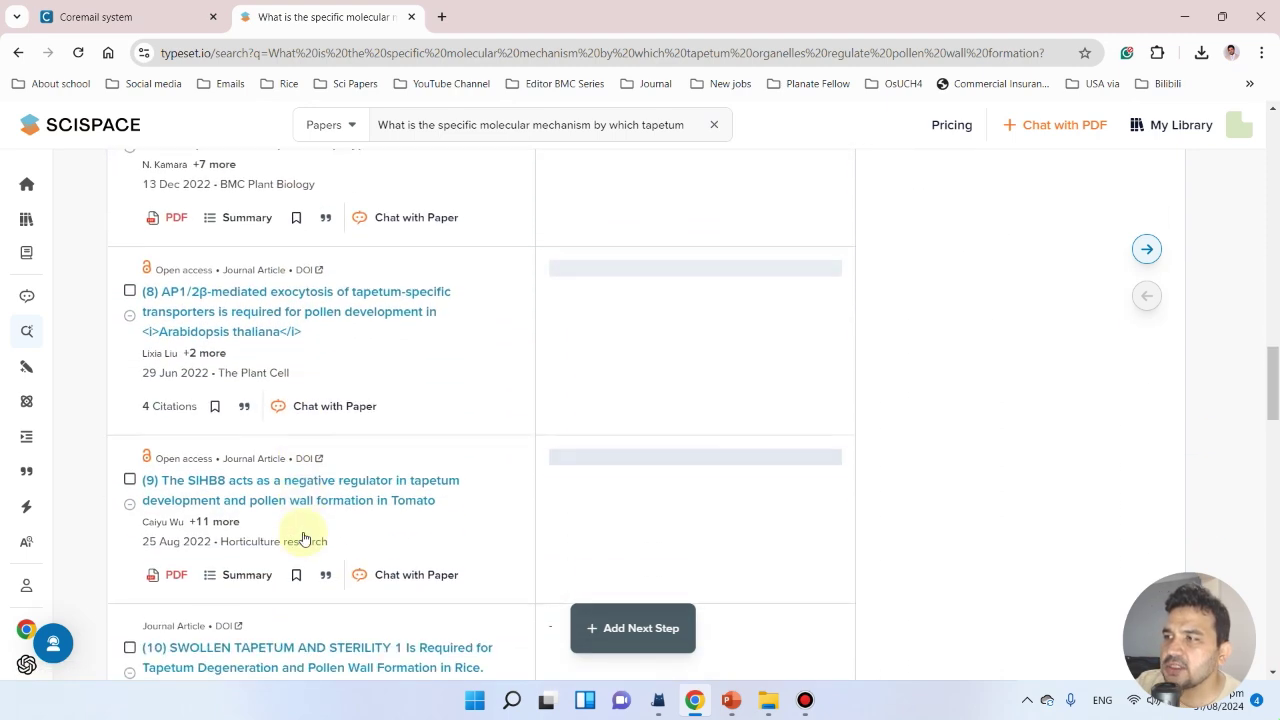
scroll(370, 534, "up", 3)
scroll(390, 530, "up", 10)
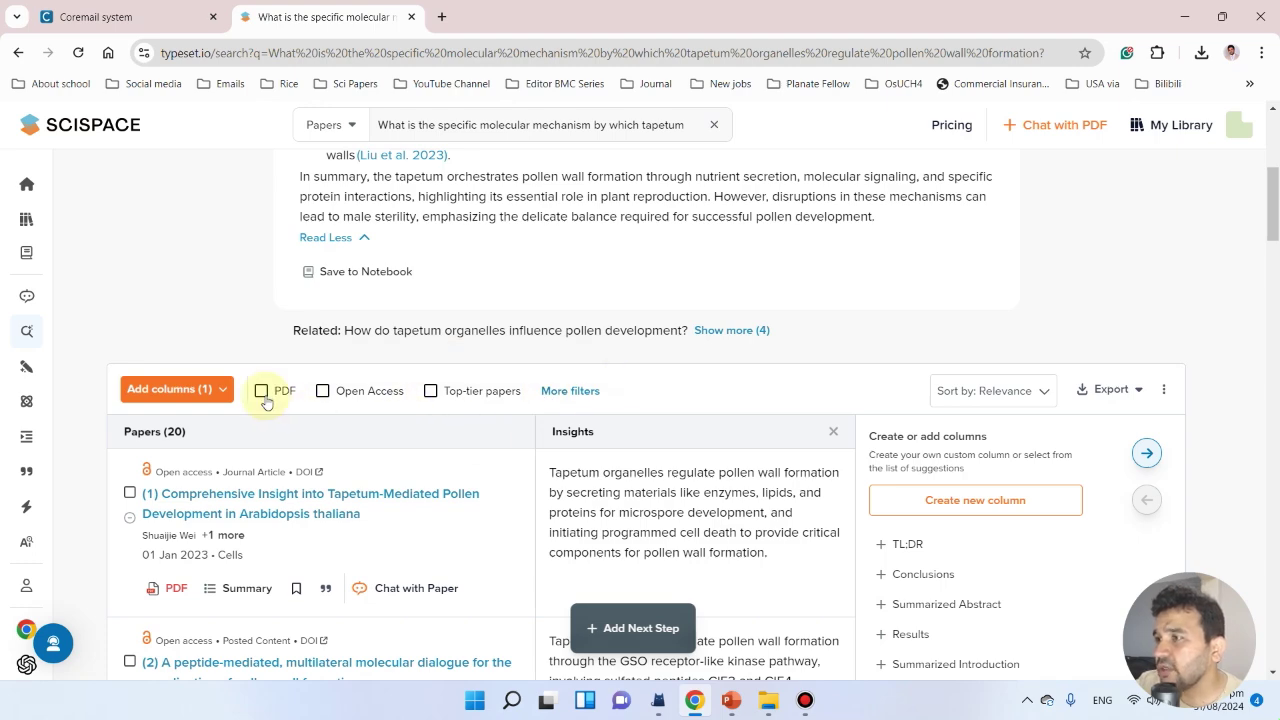
Add Conclusions, Results, Research Gap and Future Research columns, then attempt Applications and hit the five-column limit.
scroll(667, 430, "down", 1)
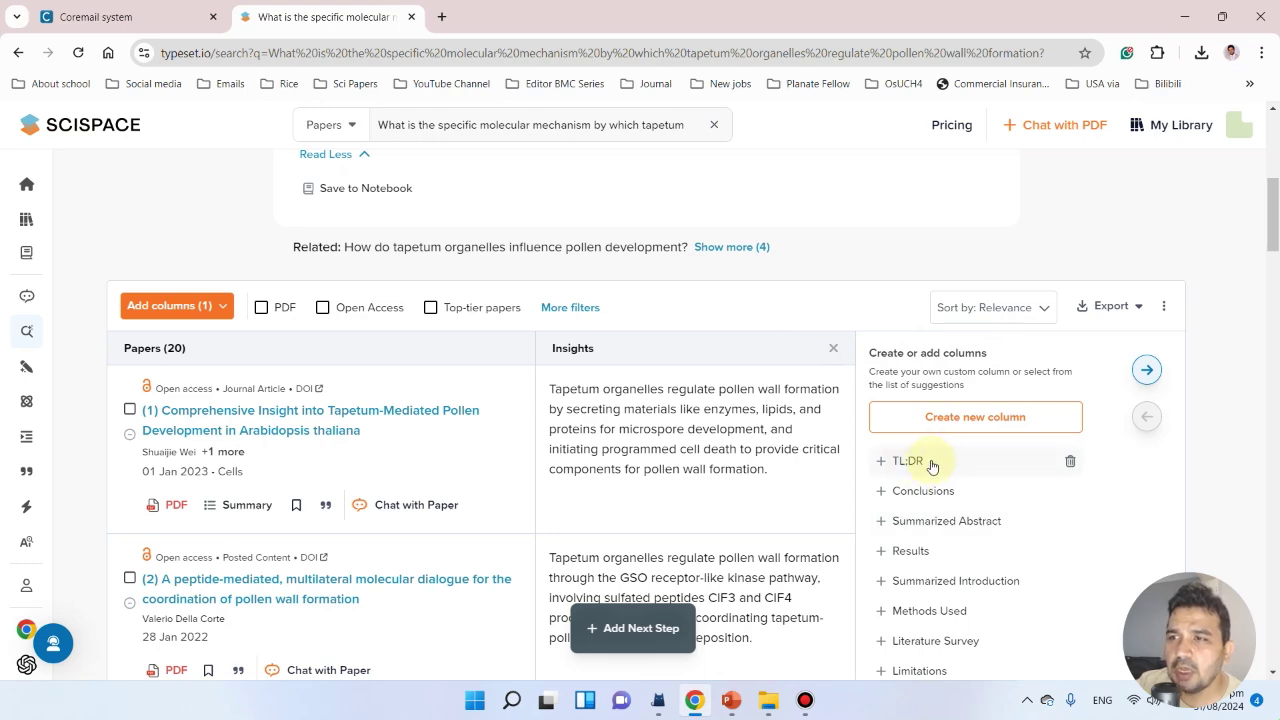
scroll(915, 485, "down", 1)
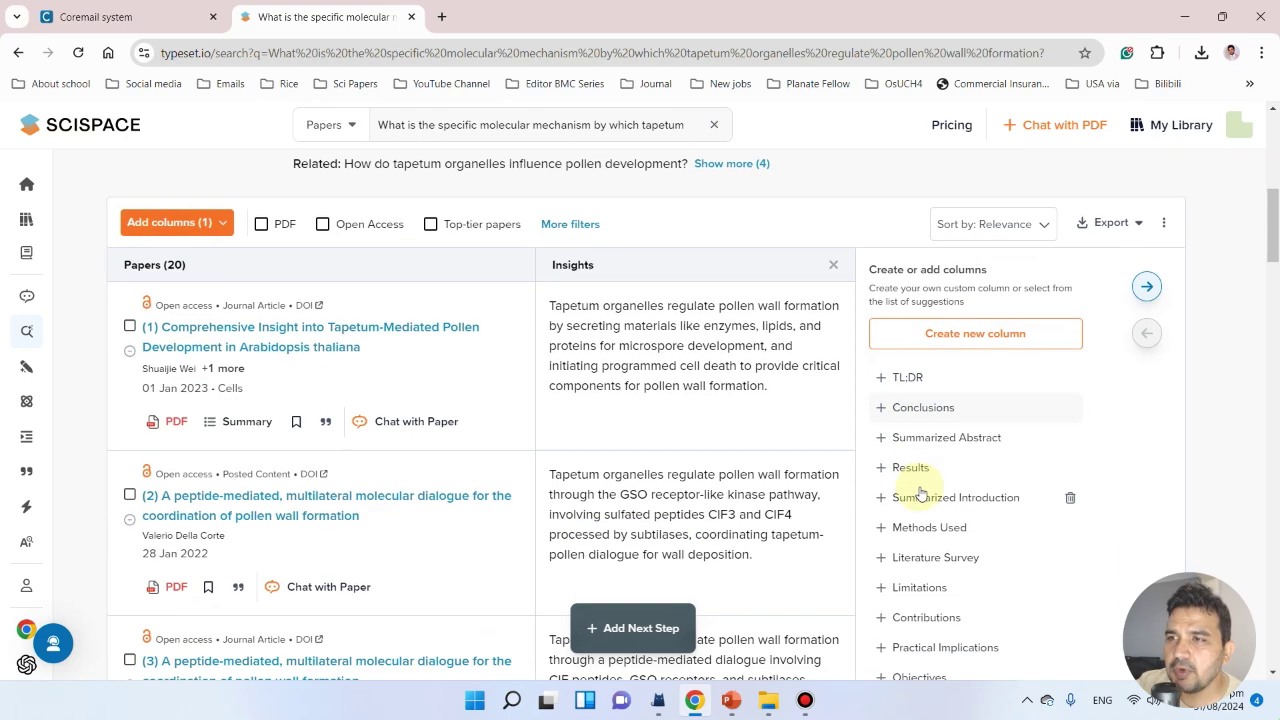
left_click(885, 410)
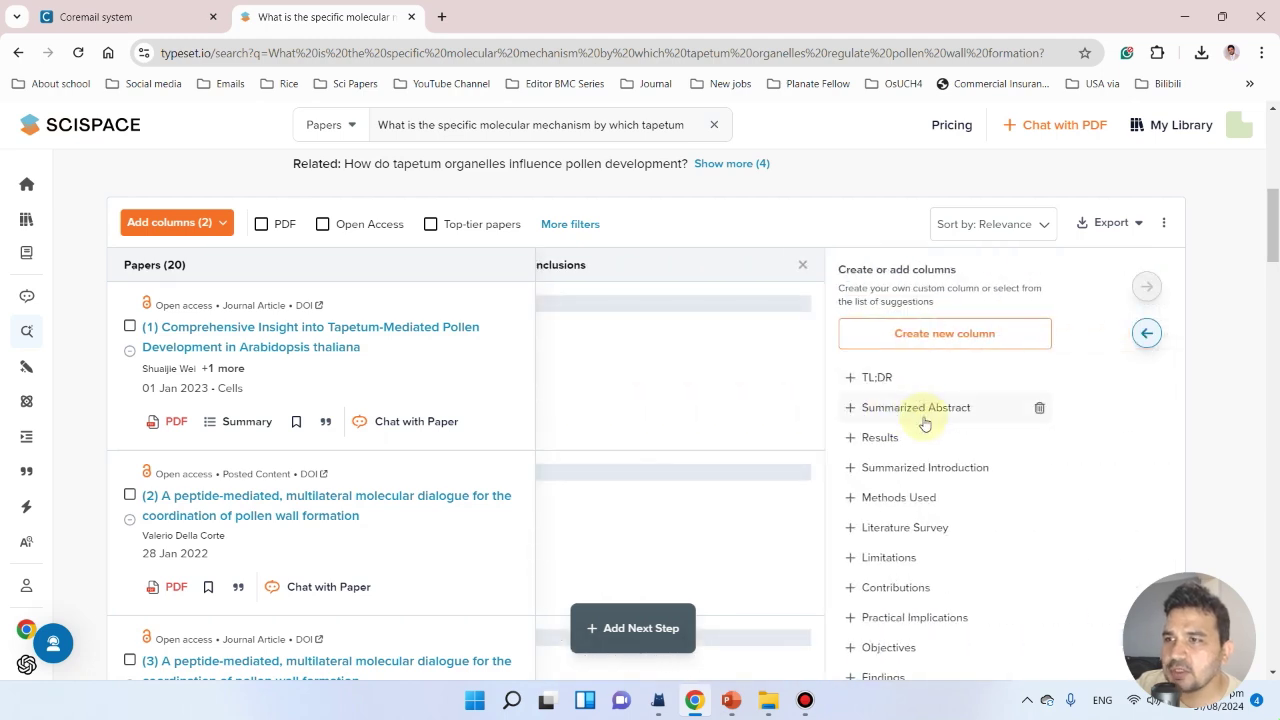
left_click(955, 337)
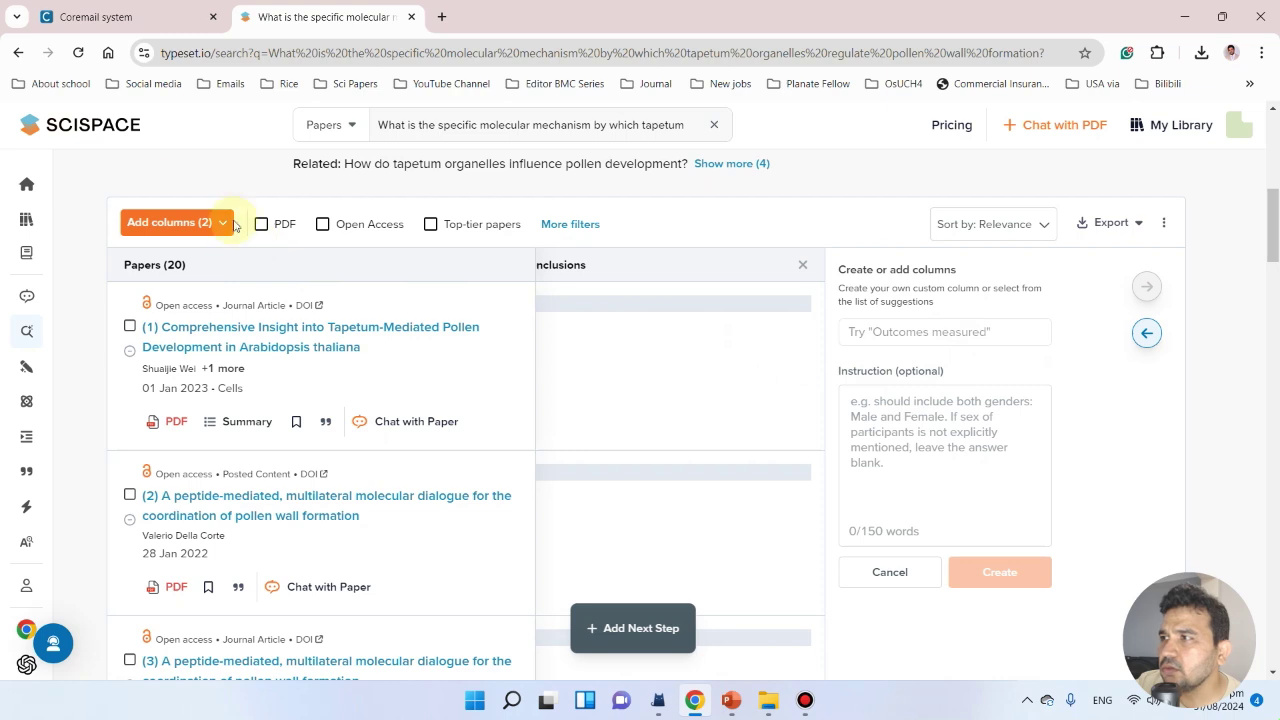
left_click(905, 575)
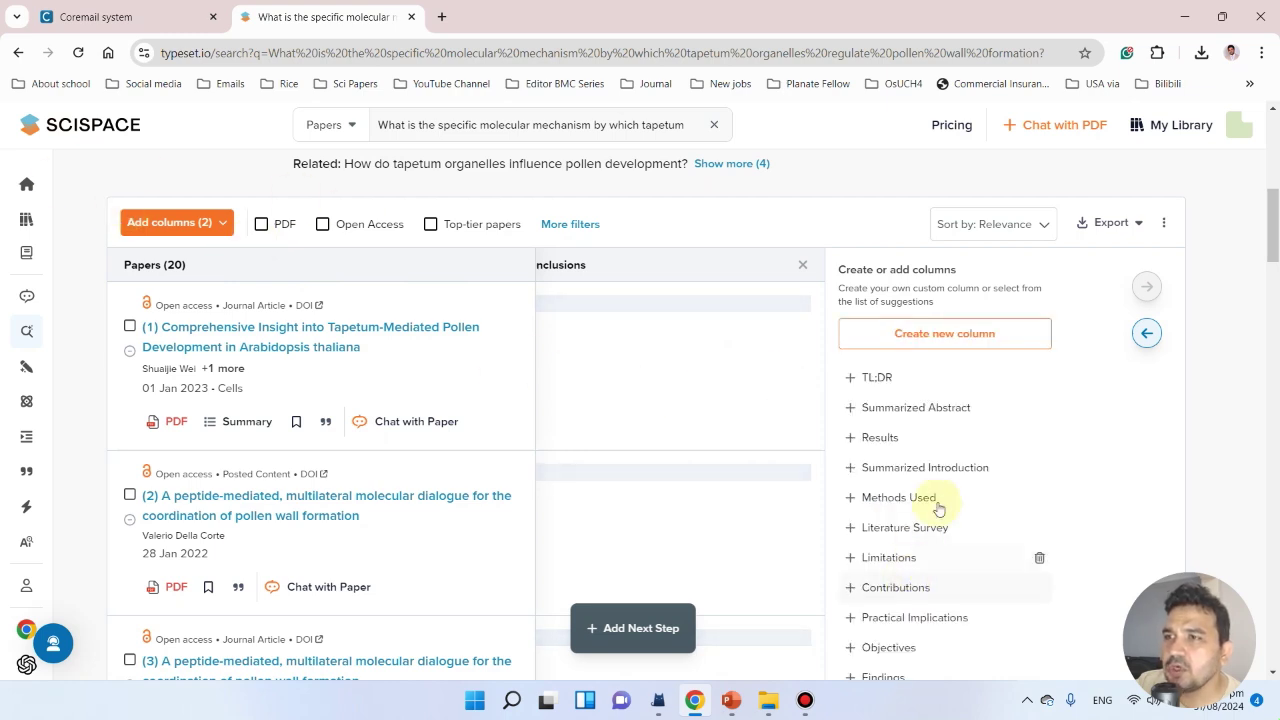
left_click(851, 447)
scroll(870, 480, "down", 1)
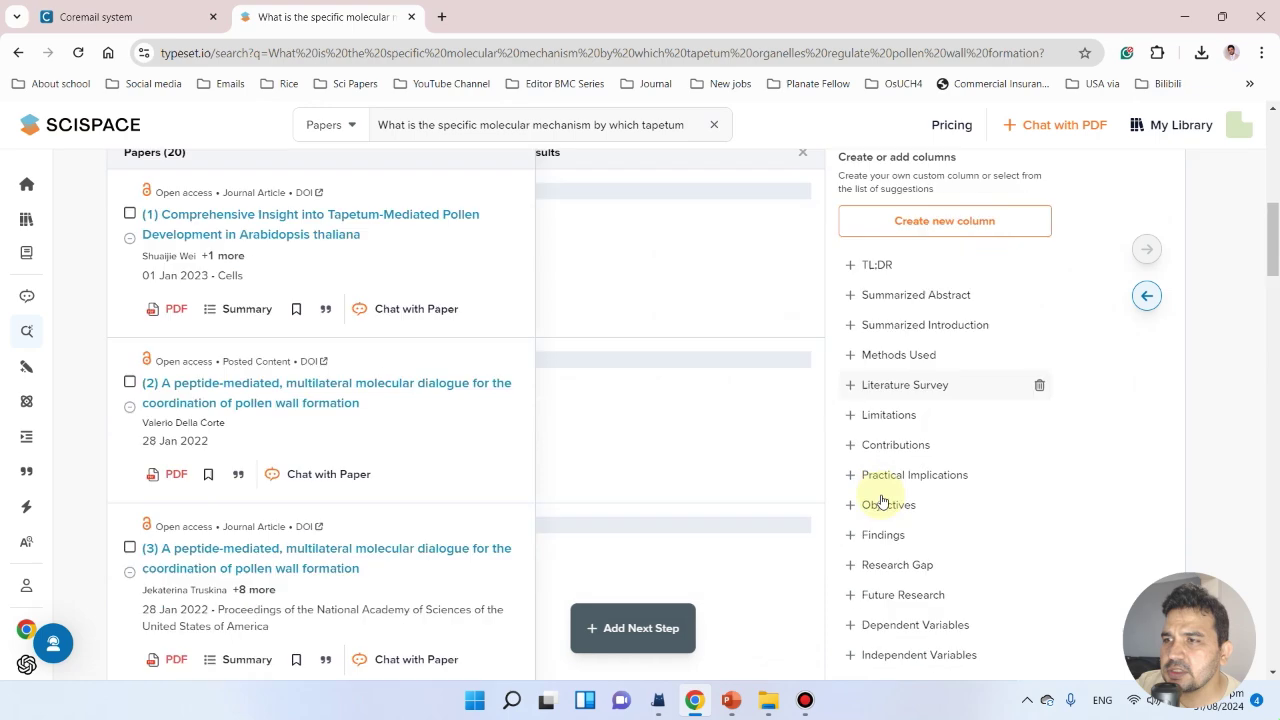
scroll(881, 502, "down", 1)
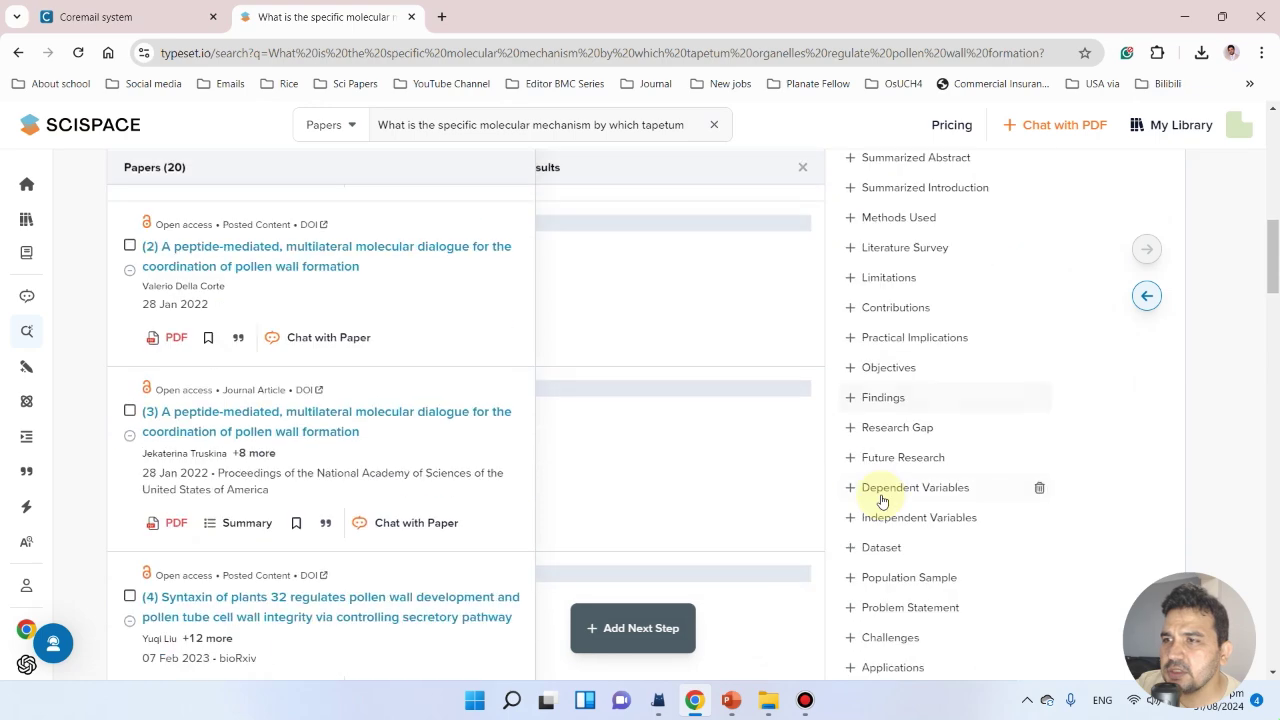
left_click(851, 430)
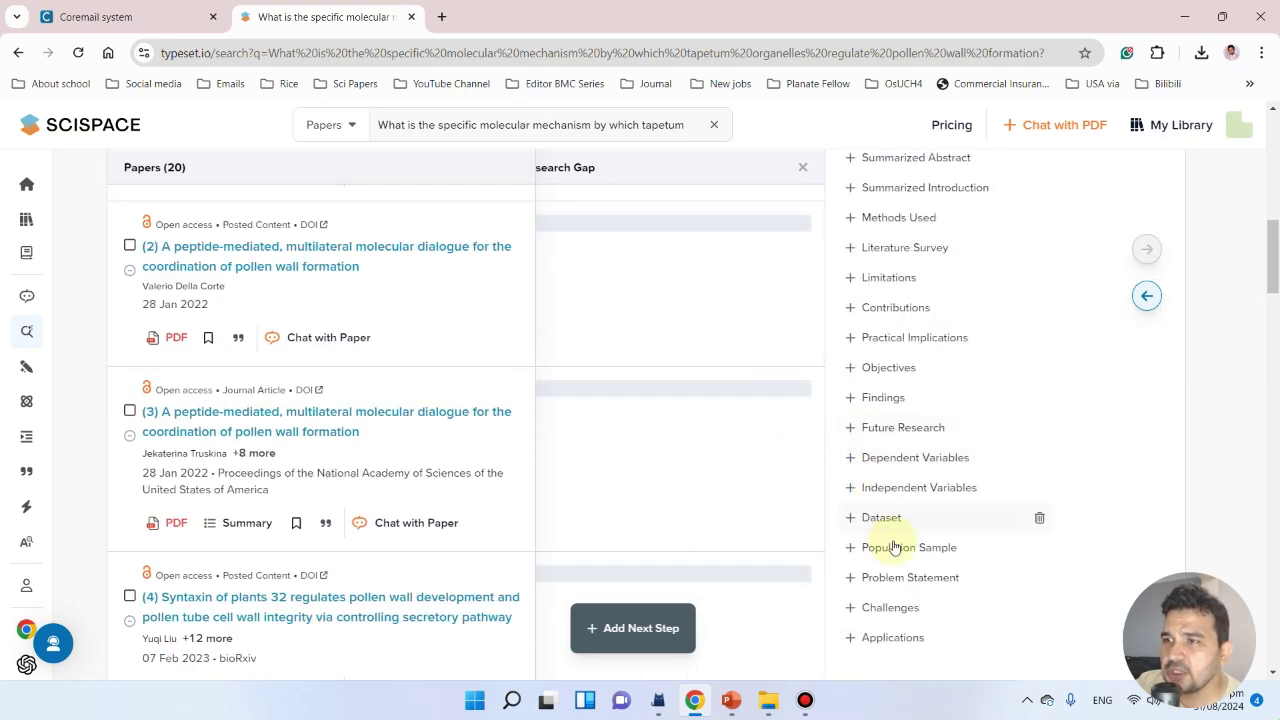
scroll(903, 616, "down", 1)
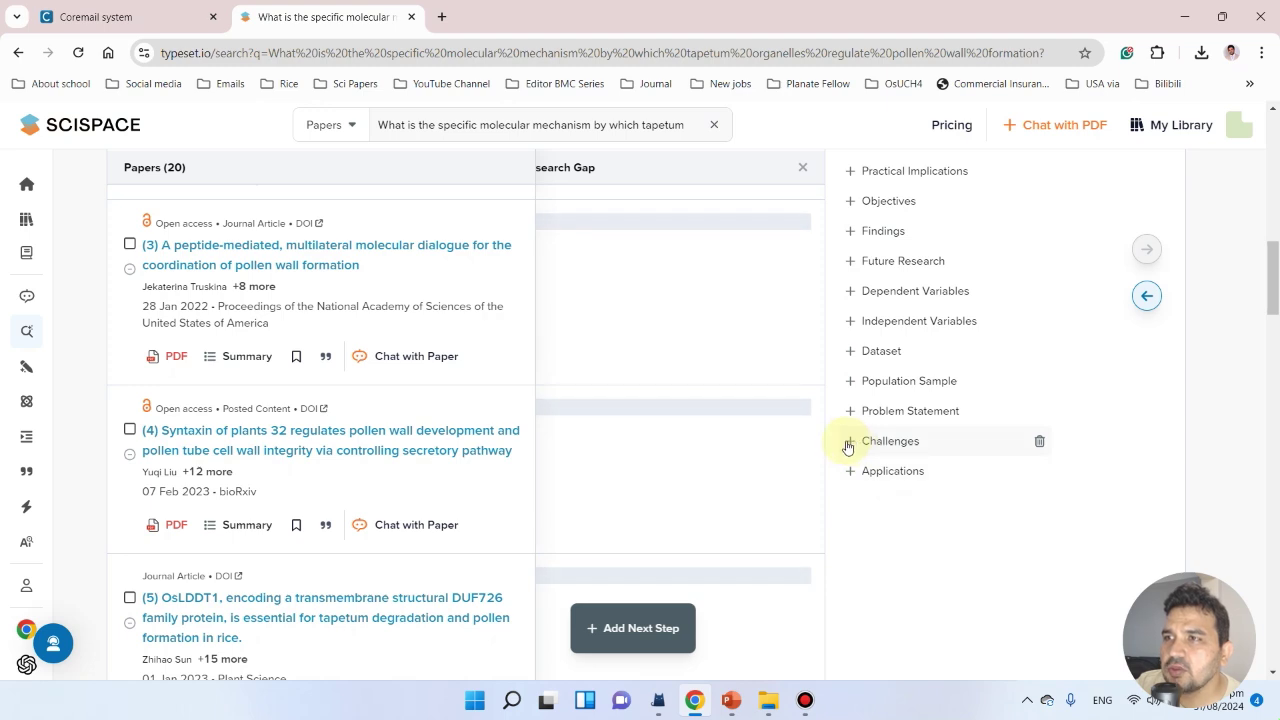
left_click(851, 262)
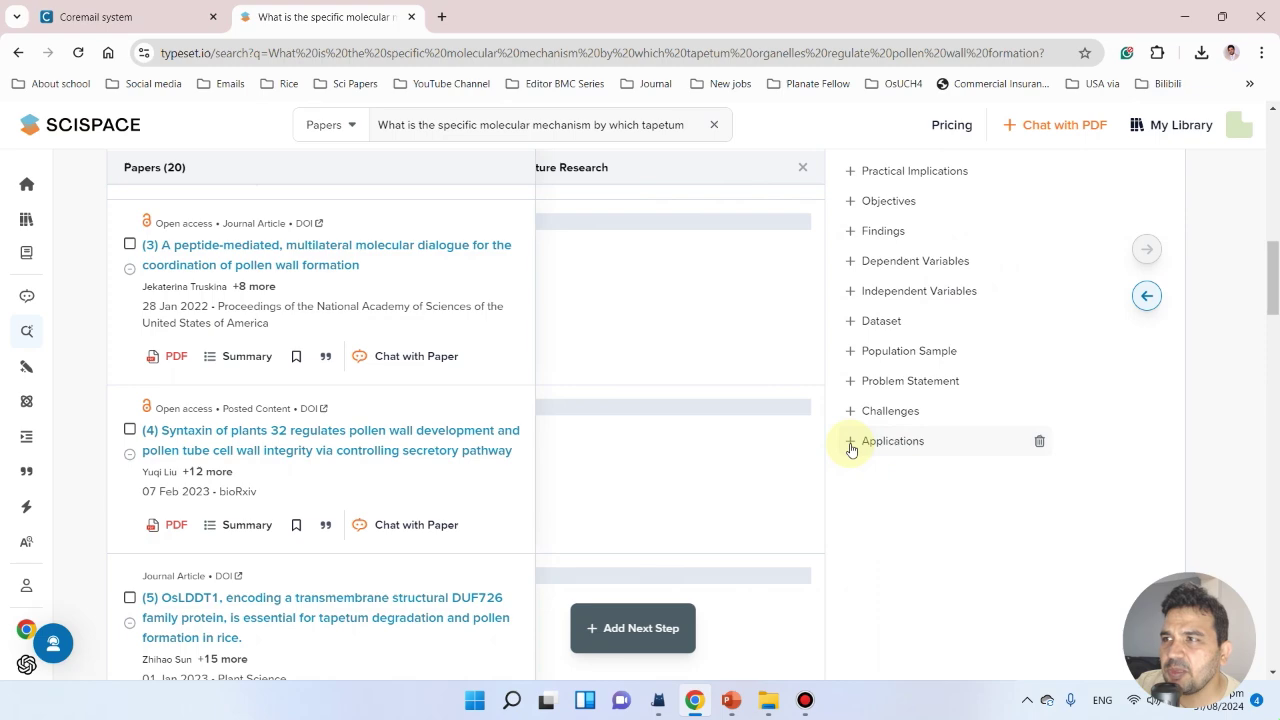
left_click(888, 430)
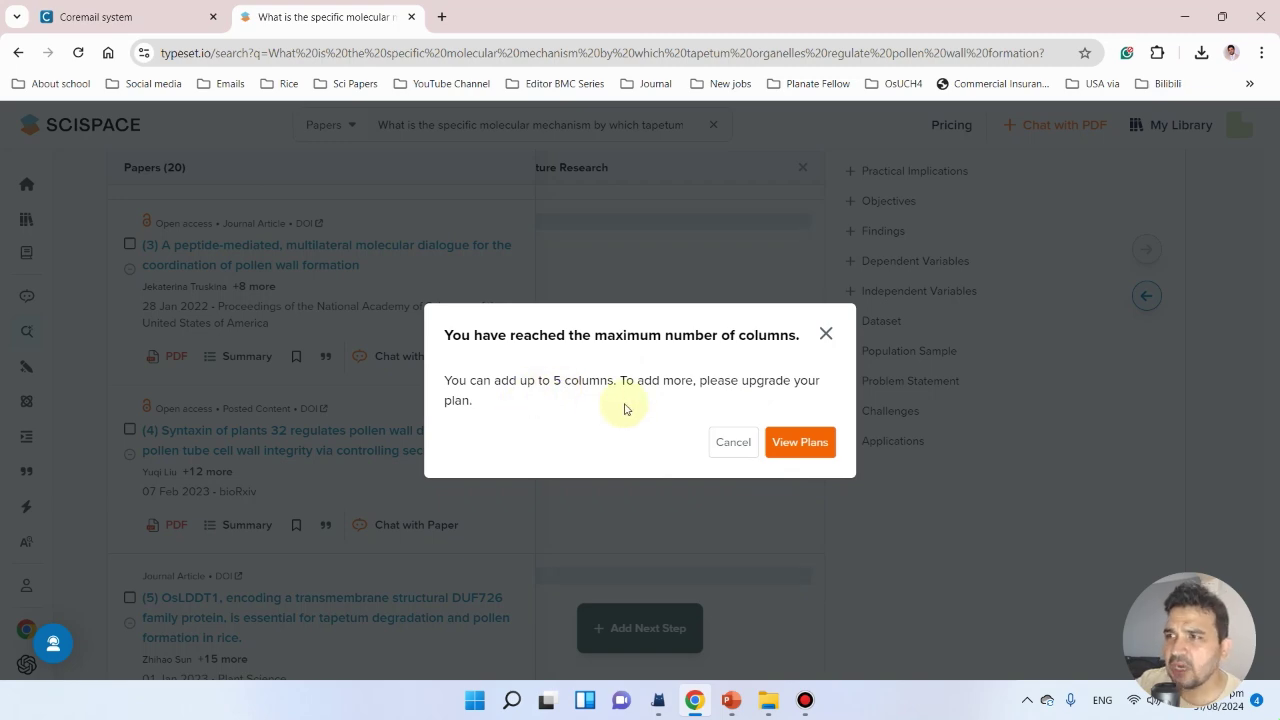
Dismiss the column-limit warning, browse the Basic, Premium and Labs & Universities plans, then bring up the coupon slide.
left_click(757, 436)
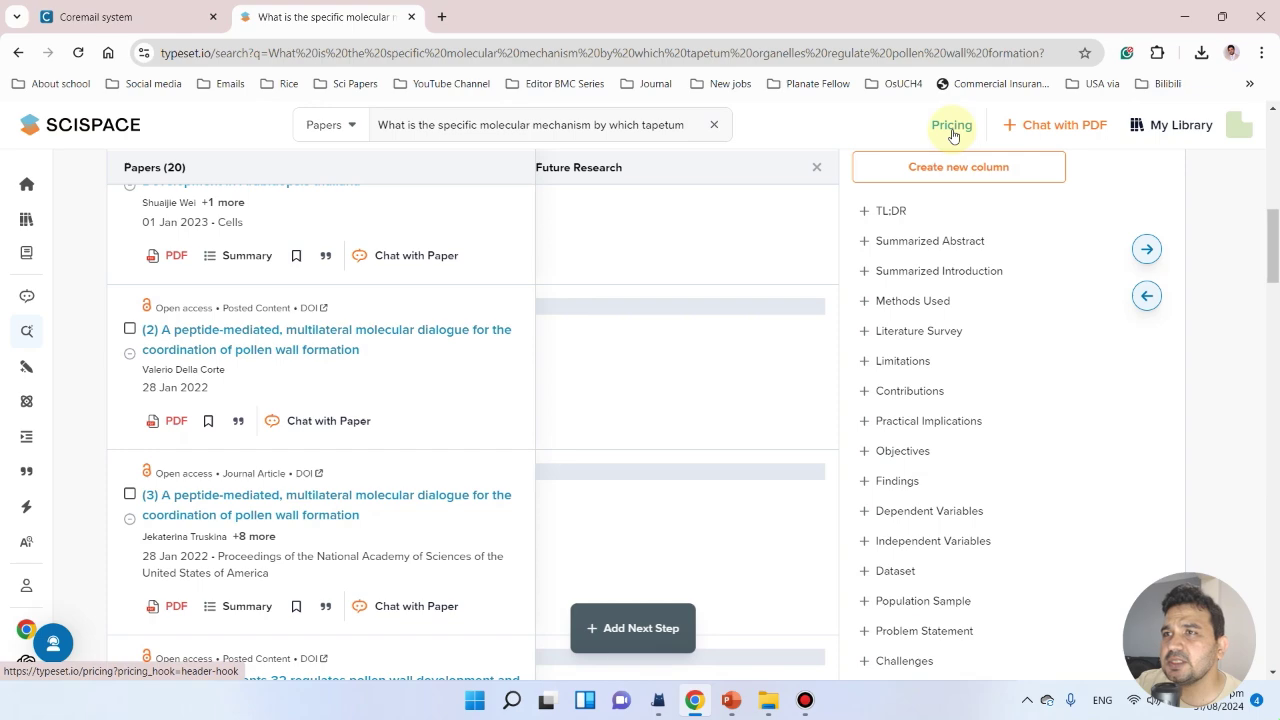
left_click(951, 130)
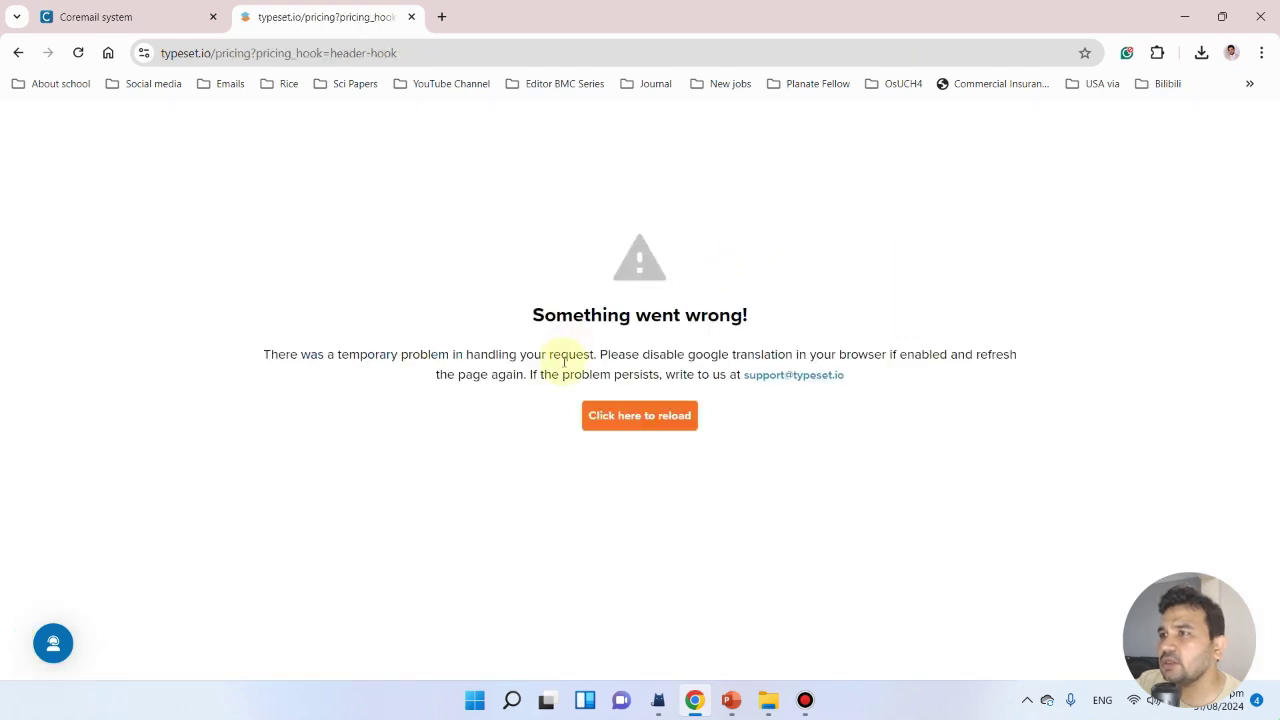
scroll(340, 352, "down", 2)
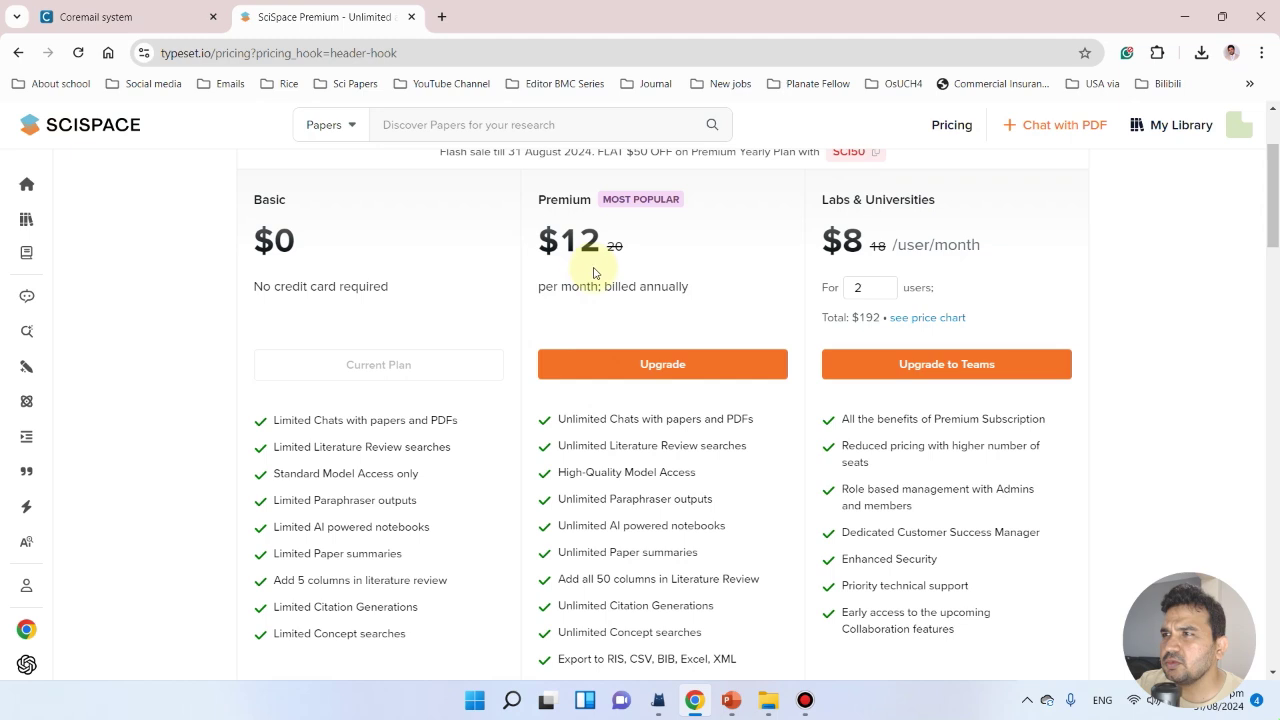
scroll(647, 338, "up", 1)
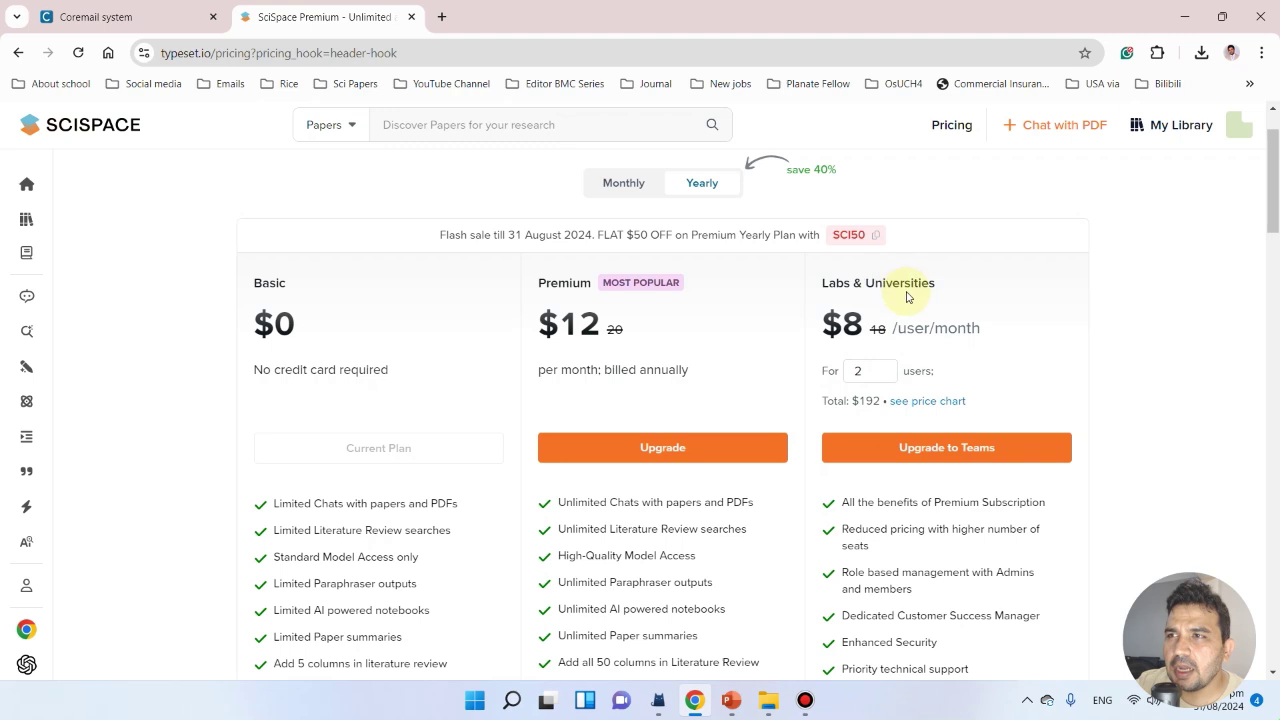
scroll(907, 296, "down", 1)
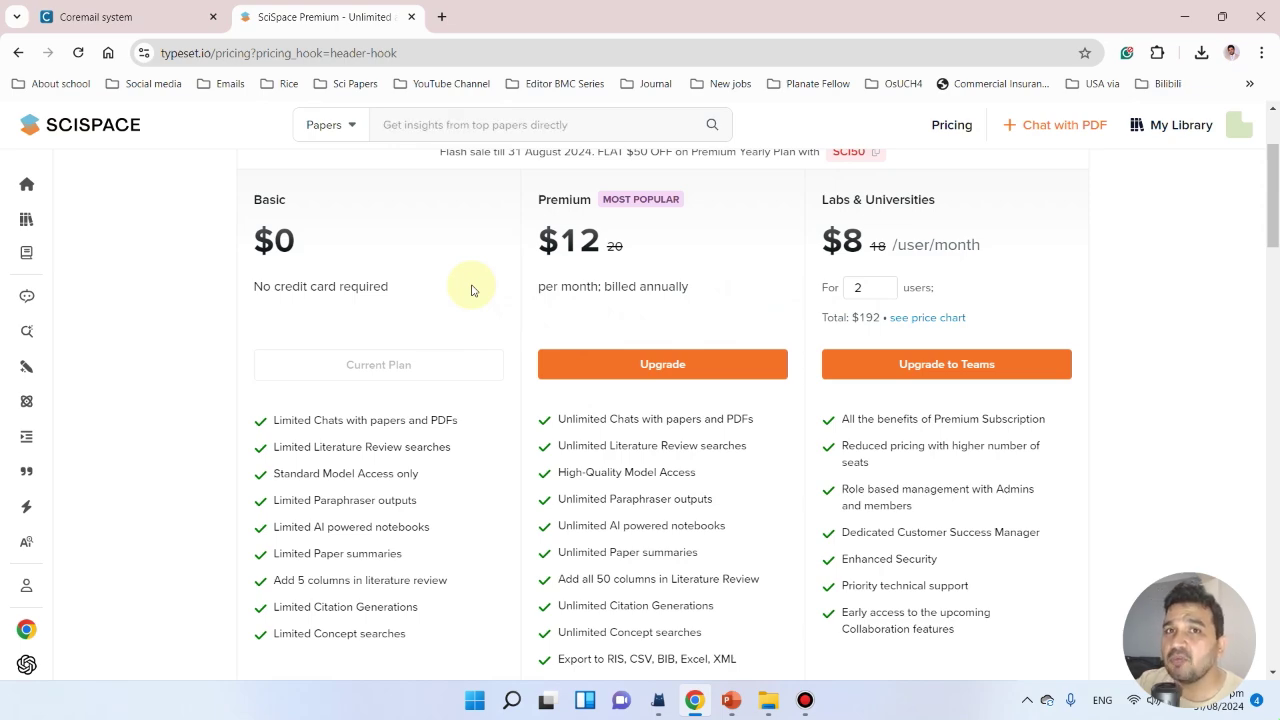
left_click(731, 700)
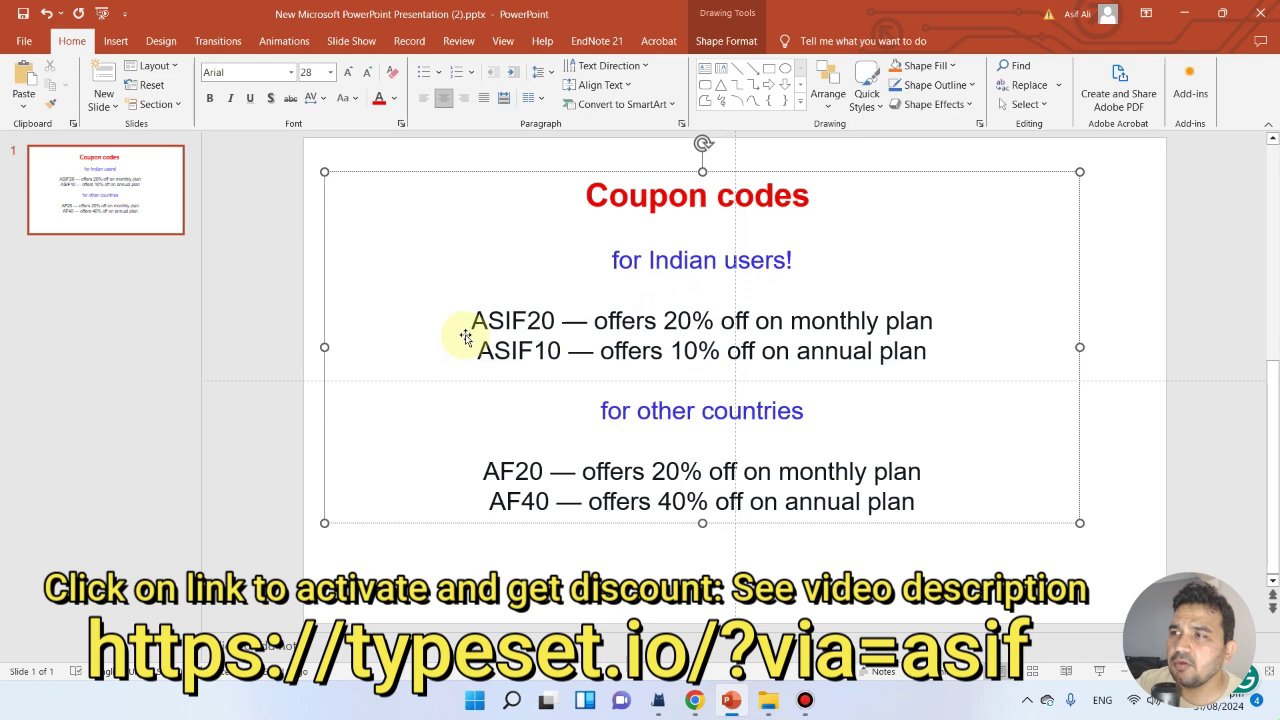
Point out the discount percentages on the coupon codes slide, then minimise PowerPoint to return to SciSpace.
left_click_drag(465, 337, 477, 332)
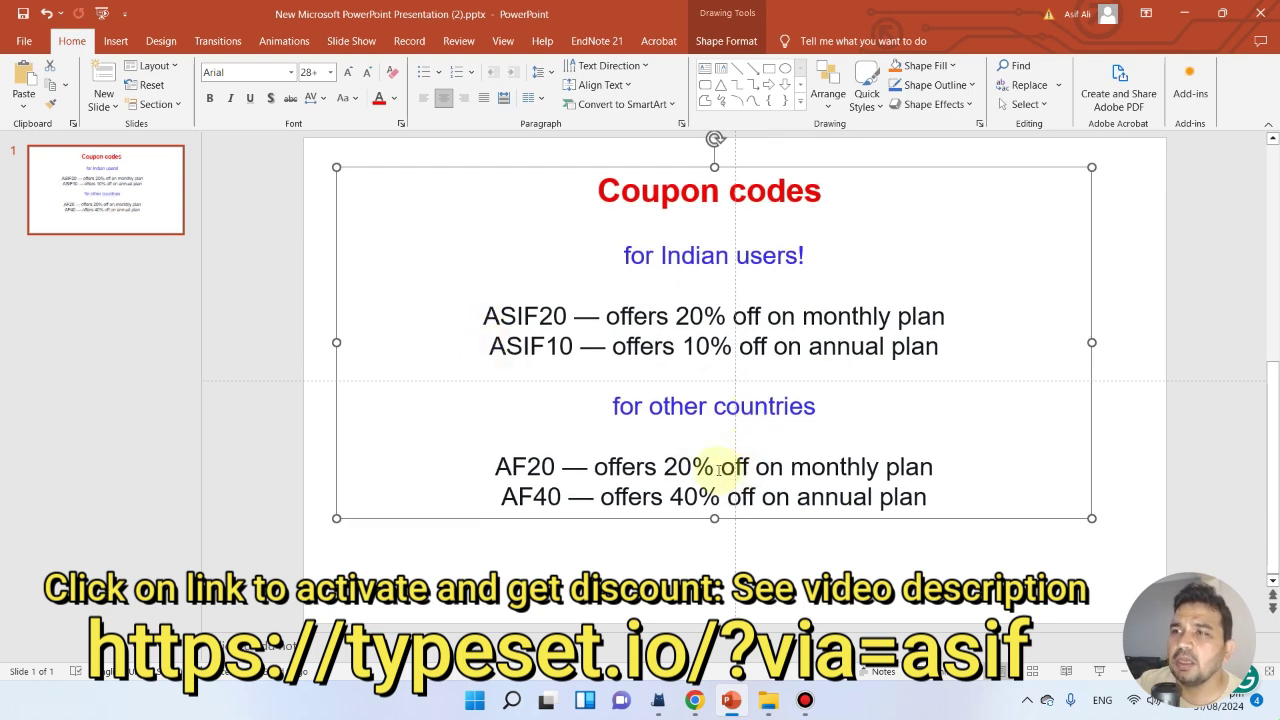
left_click_drag(663, 467, 720, 497)
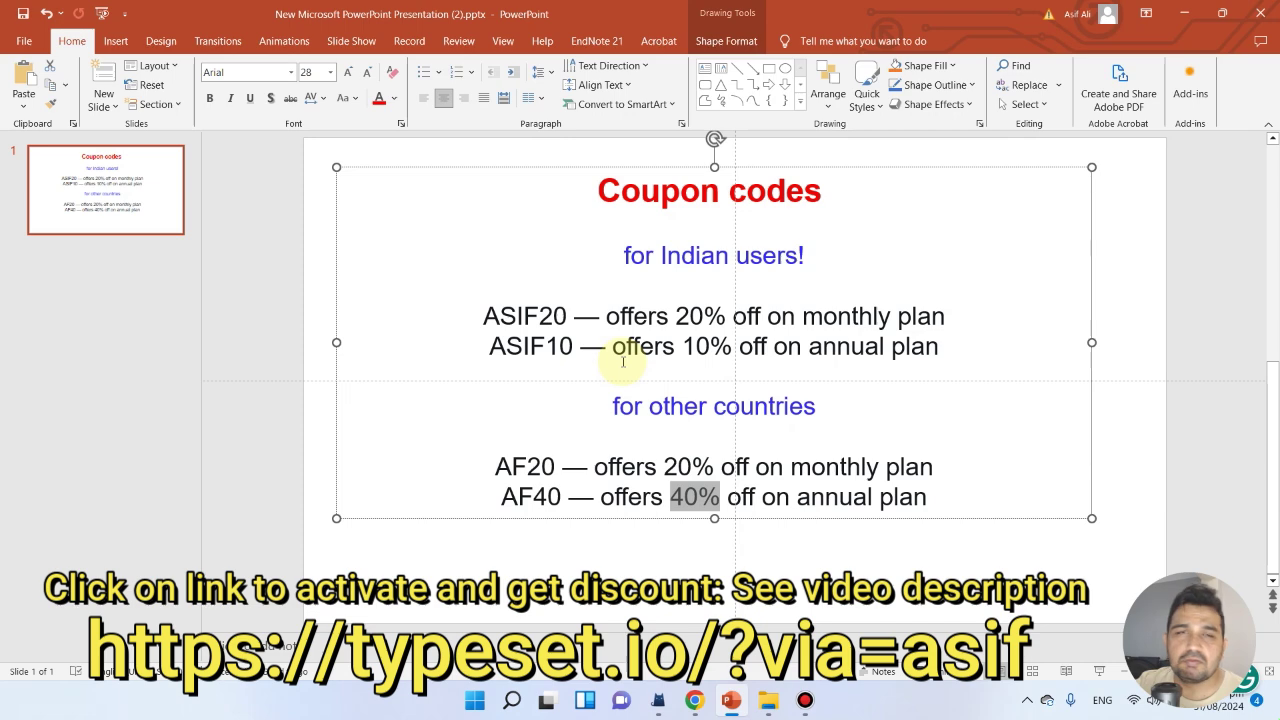
left_click(1184, 13)
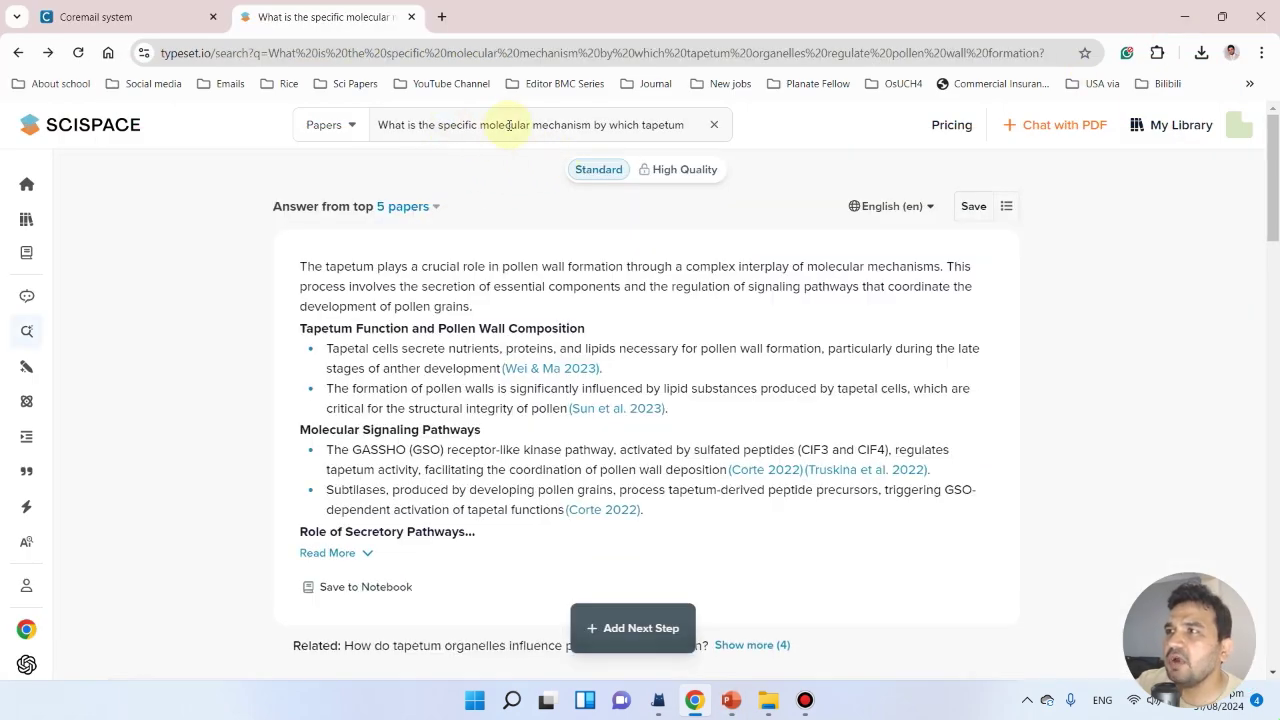
scroll(218, 425, "down", 4)
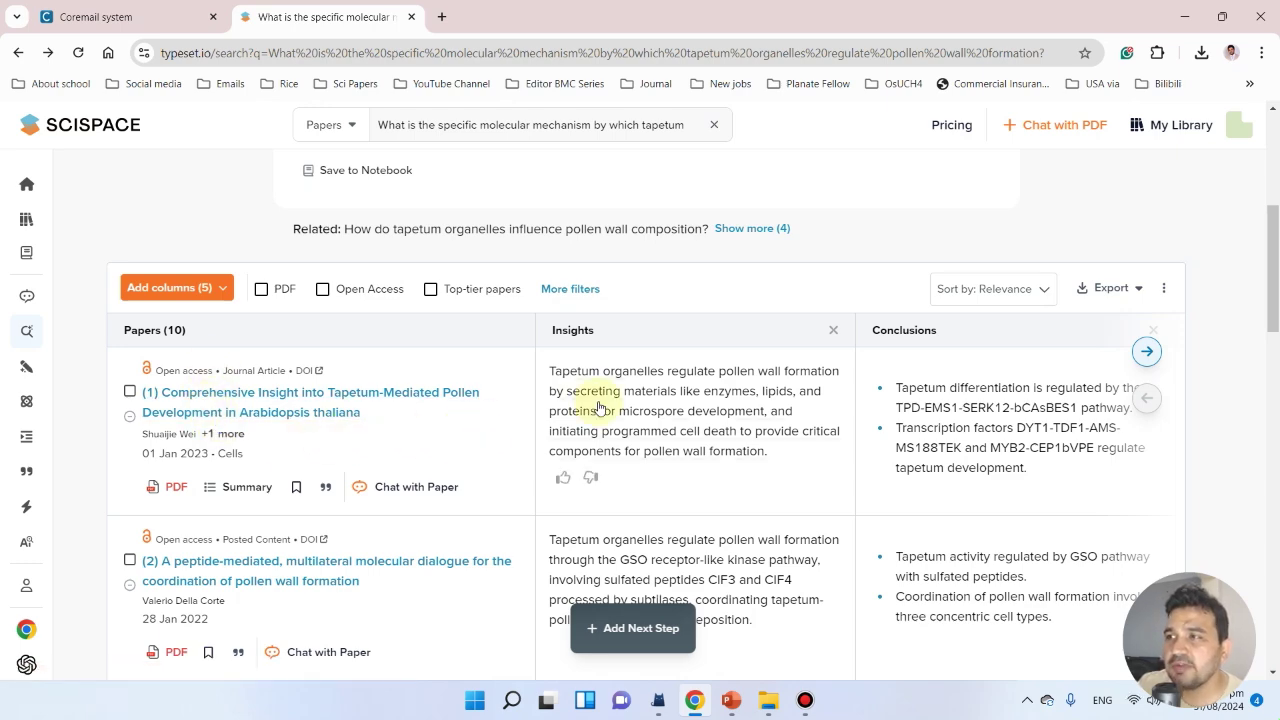
scroll(731, 486, "up", 1)
scroll(731, 486, "right", 1)
scroll(731, 486, "left", 1)
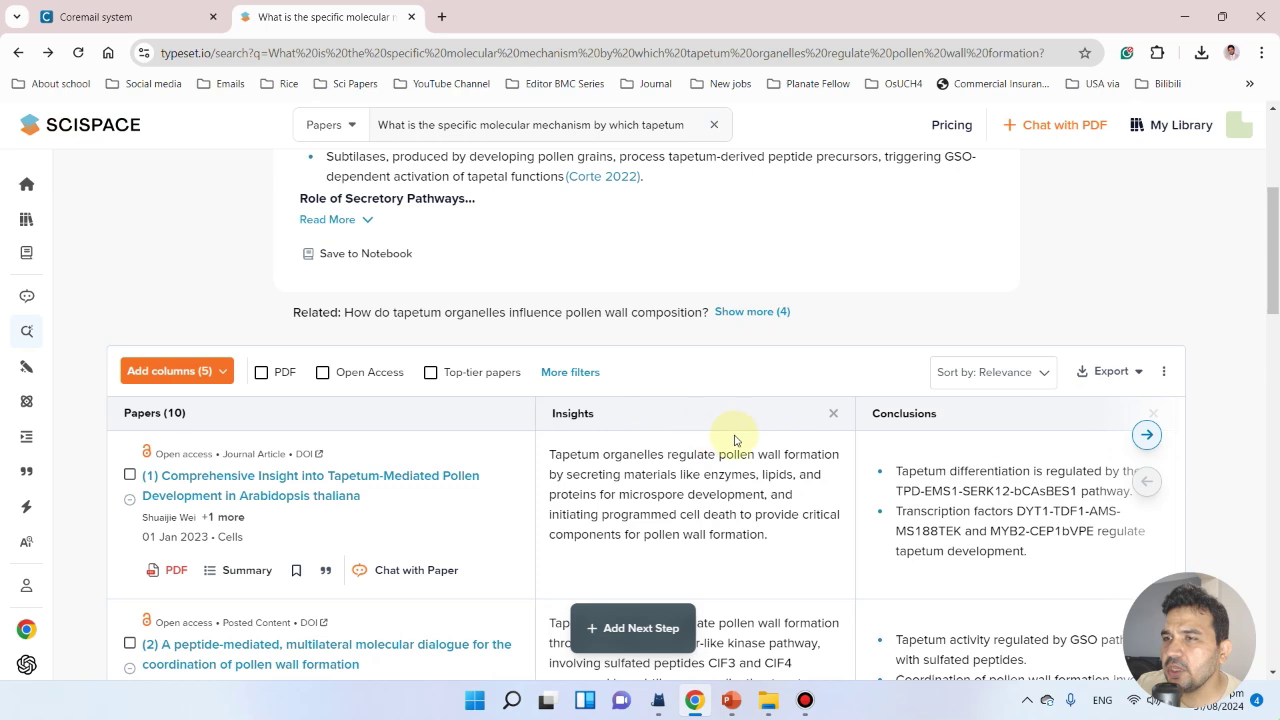
left_click(1147, 436)
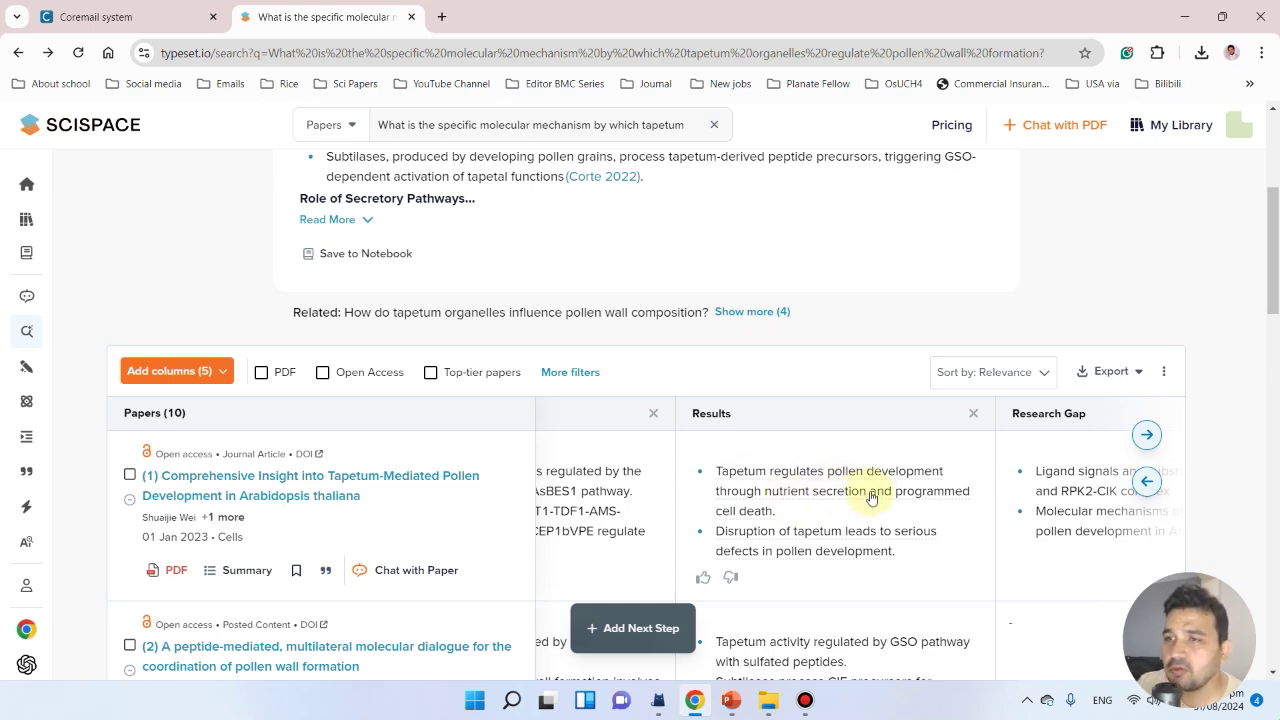
left_click(1146, 434)
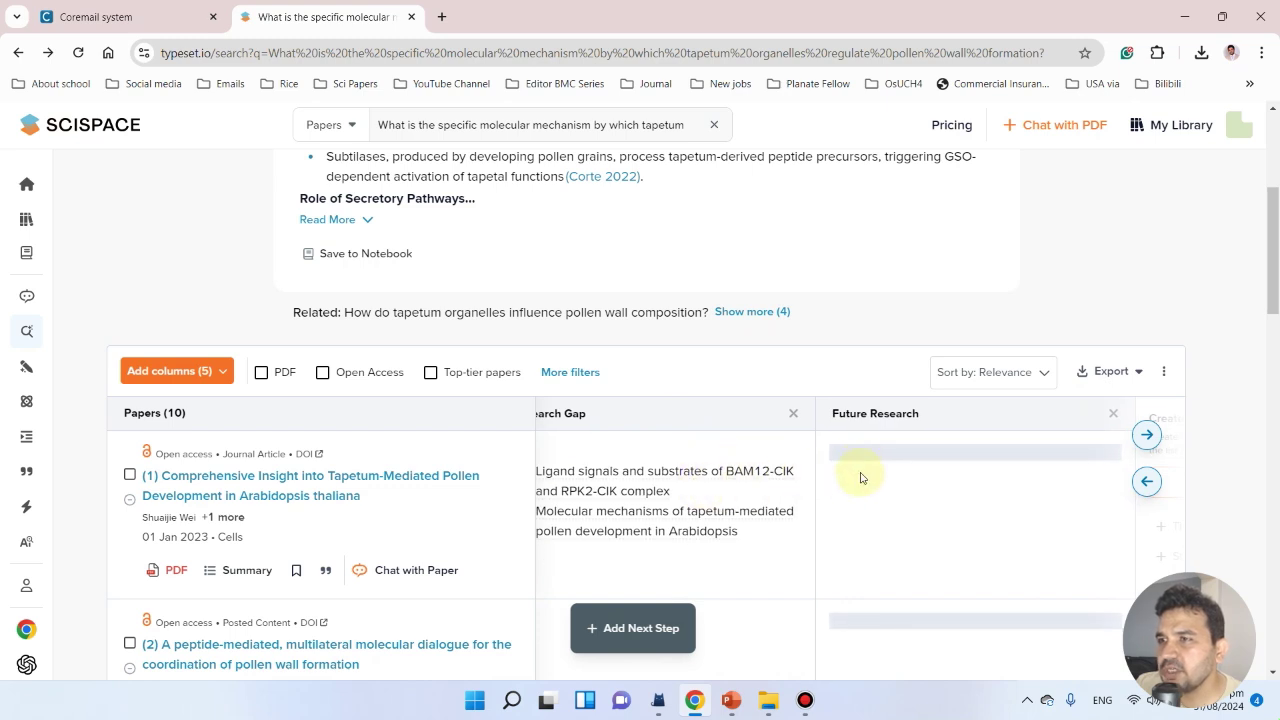
scroll(862, 469, "down", 1)
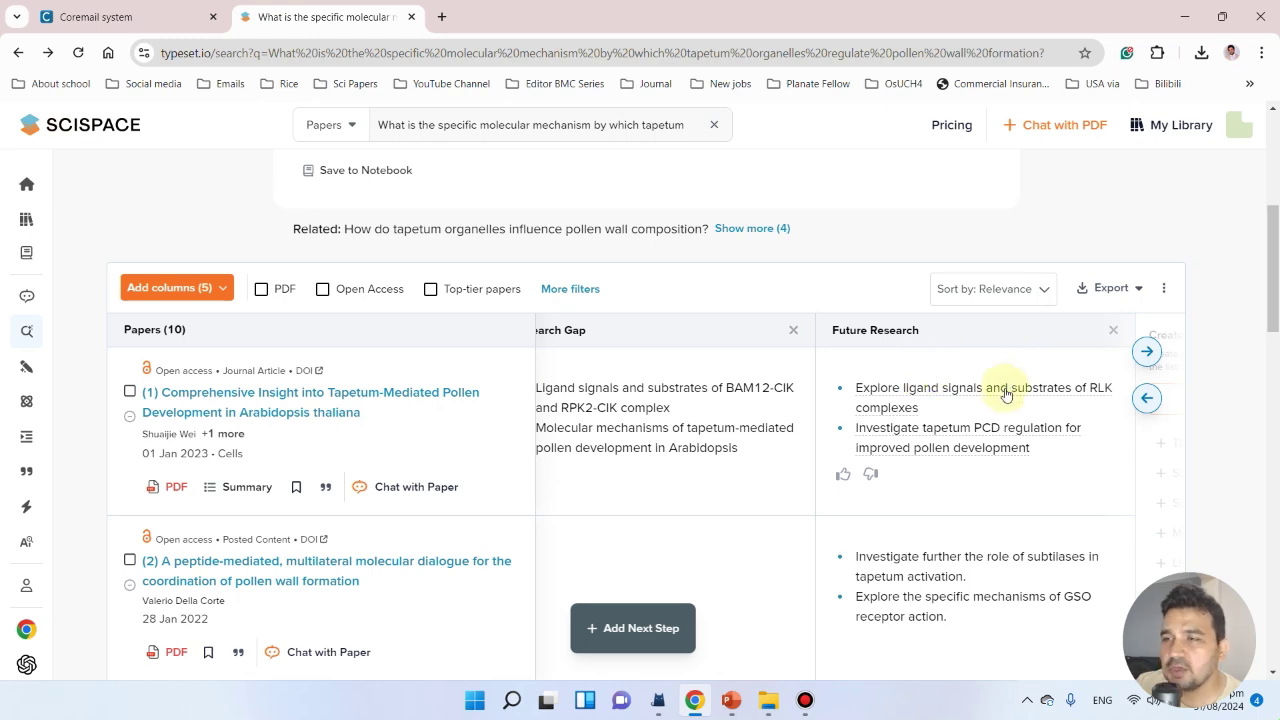
scroll(120, 360, "up", 2)
mouse_move(78, 383)
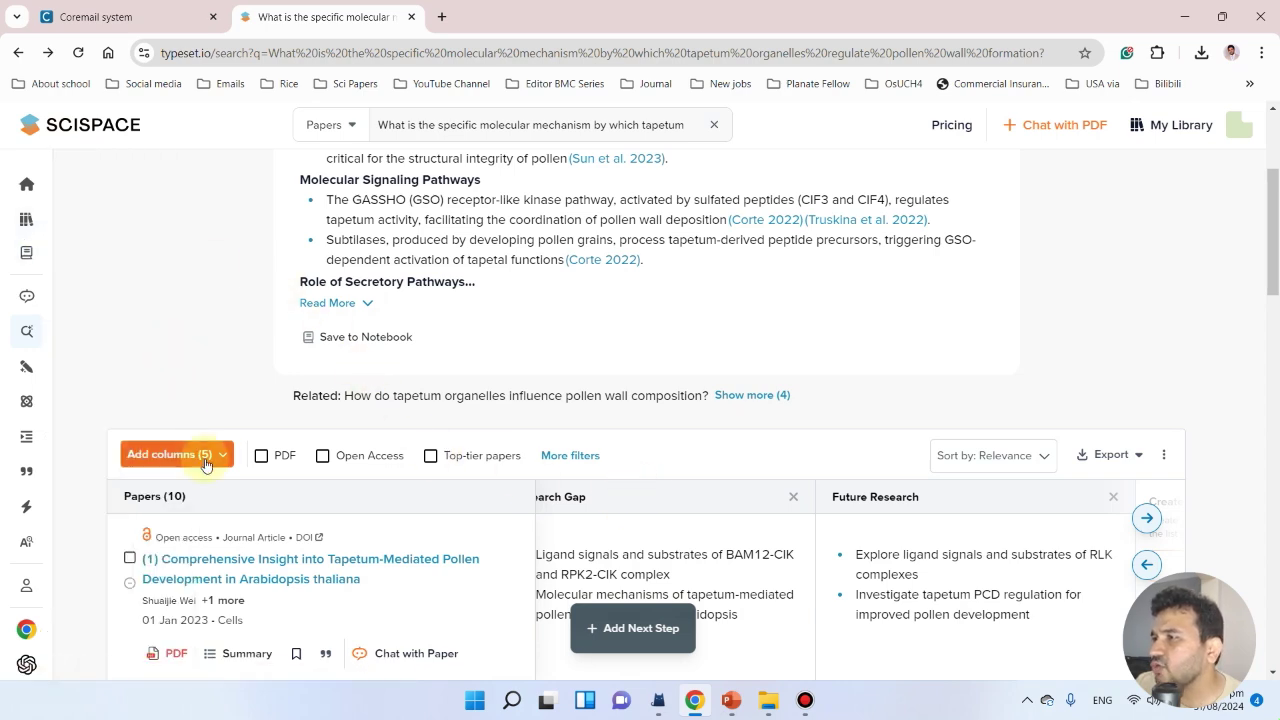
mouse_move(78, 343)
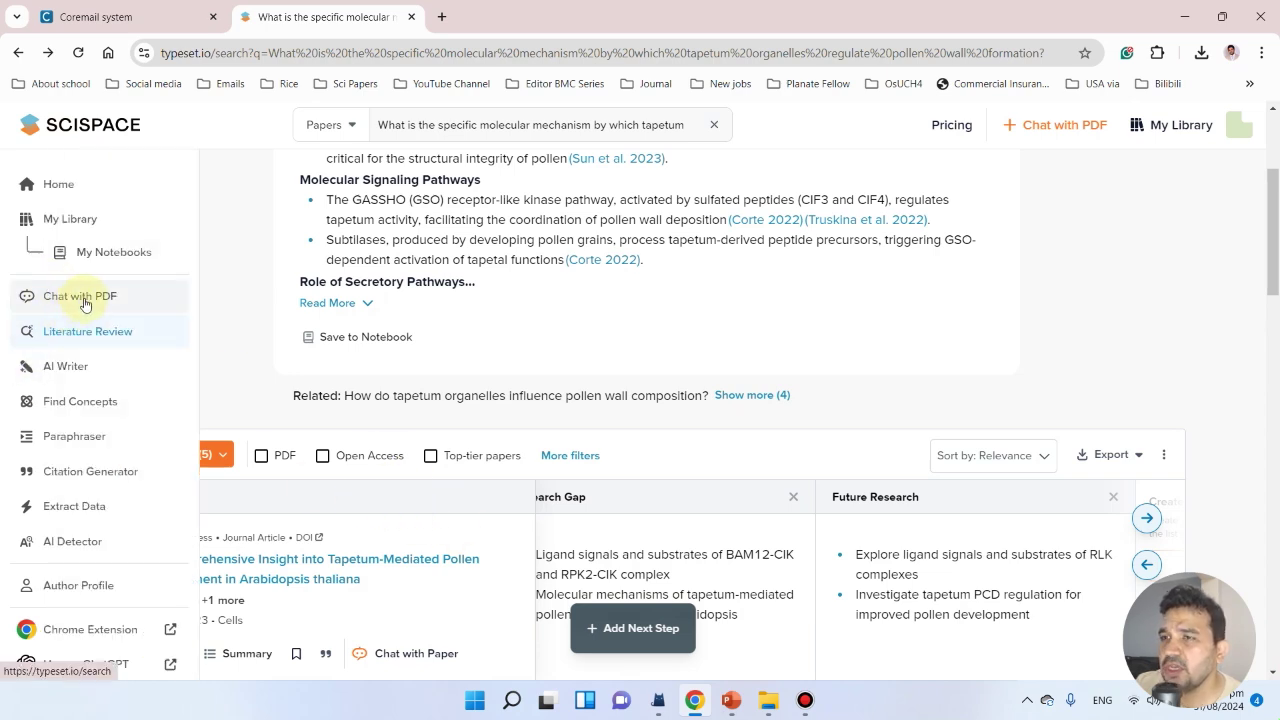
left_click(85, 304)
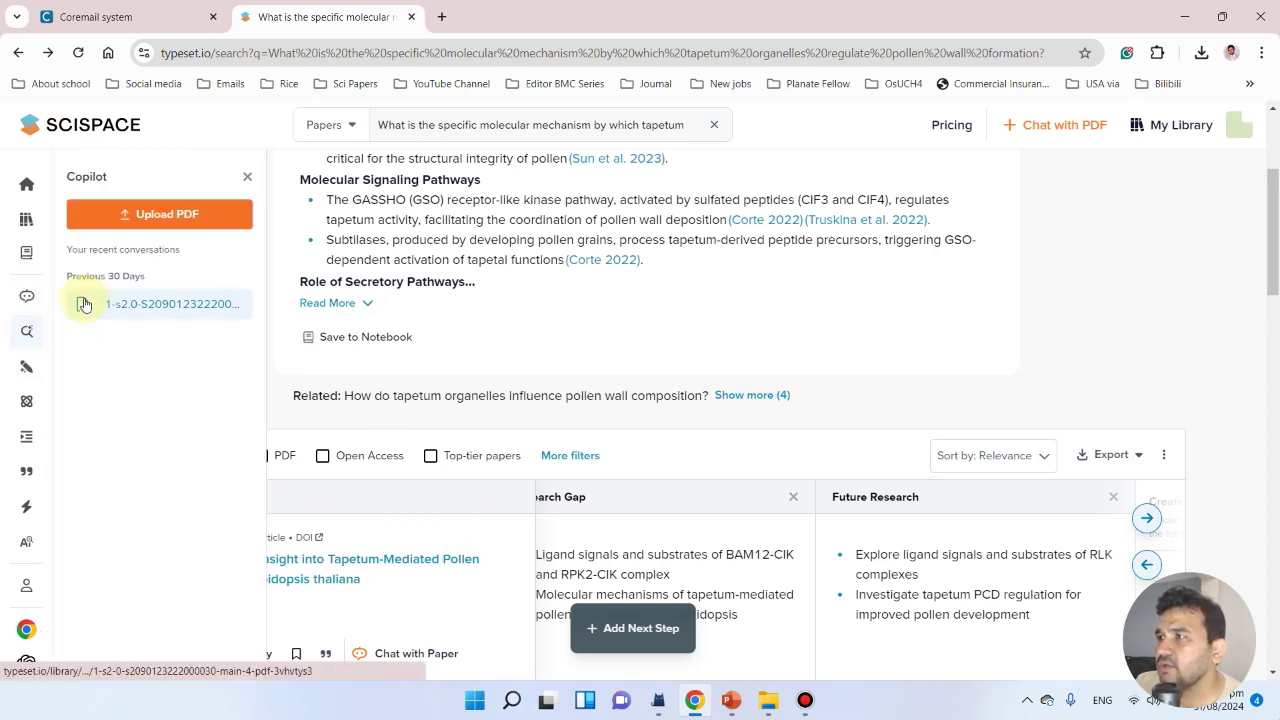
left_click(186, 220)
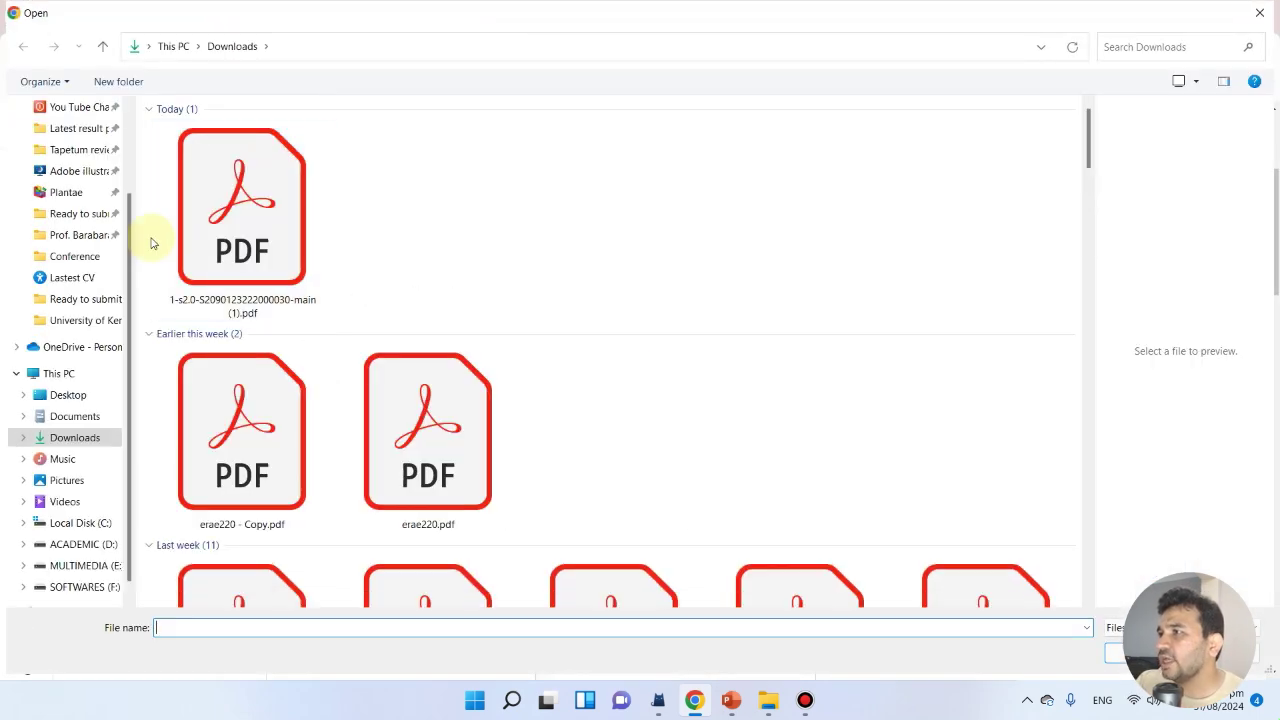
left_click(254, 190)
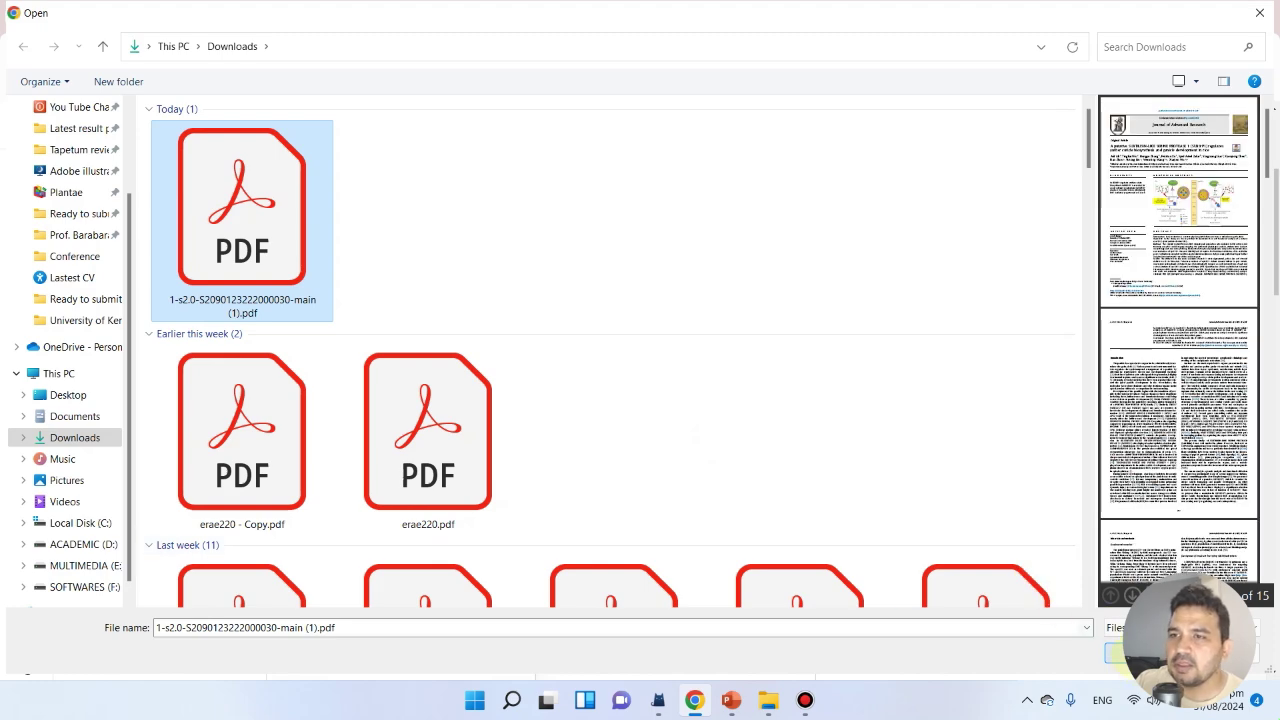
left_click(1116, 653)
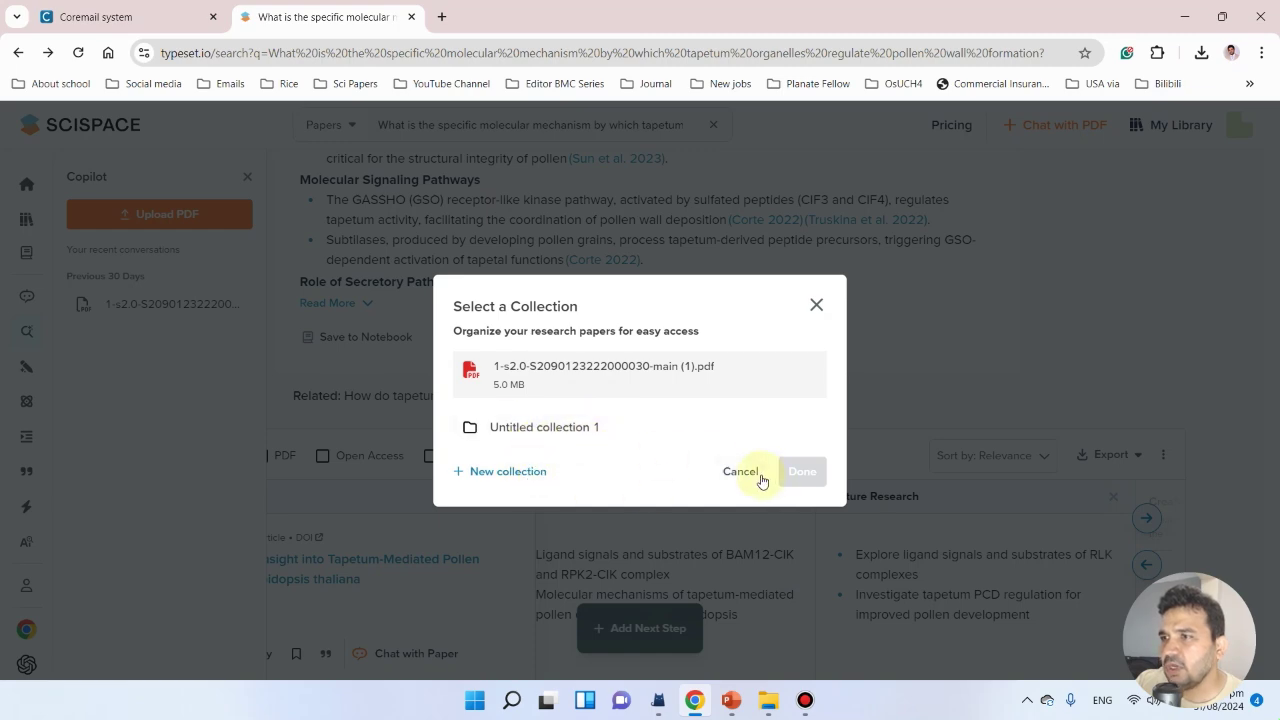
File the uploaded paper in a new collection named 'anther developement'.
left_click(493, 474)
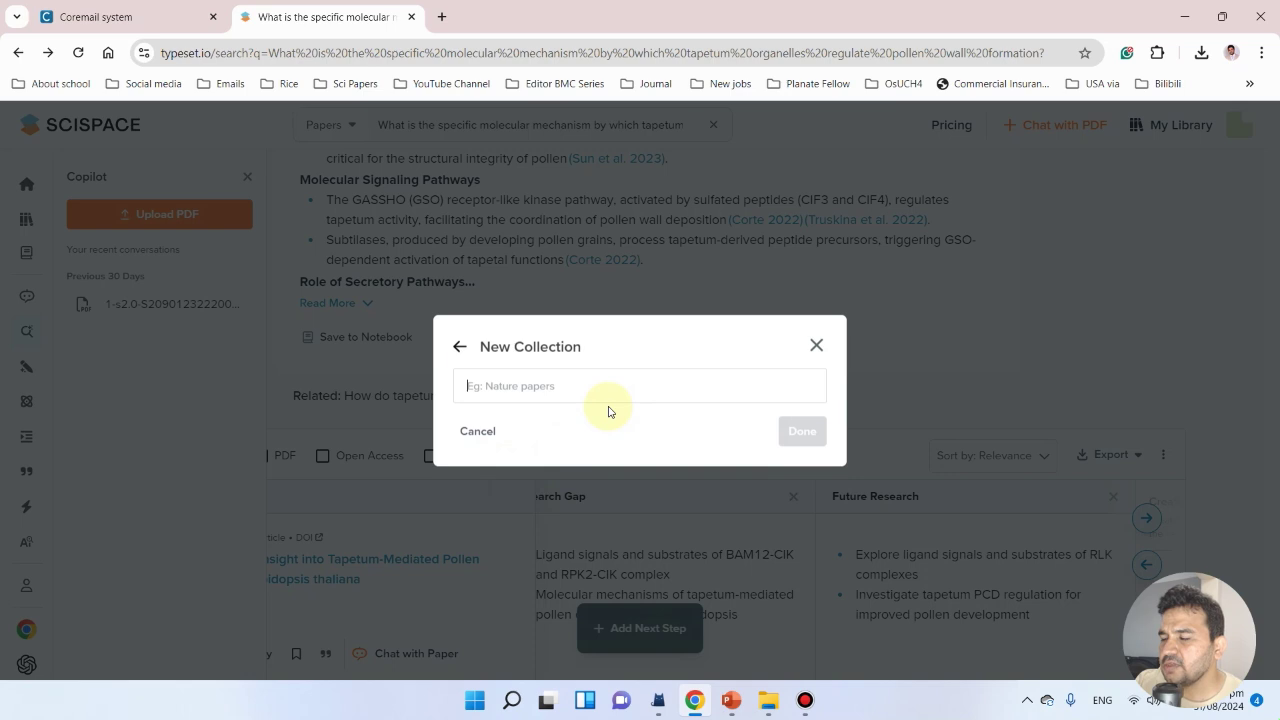
type("P")
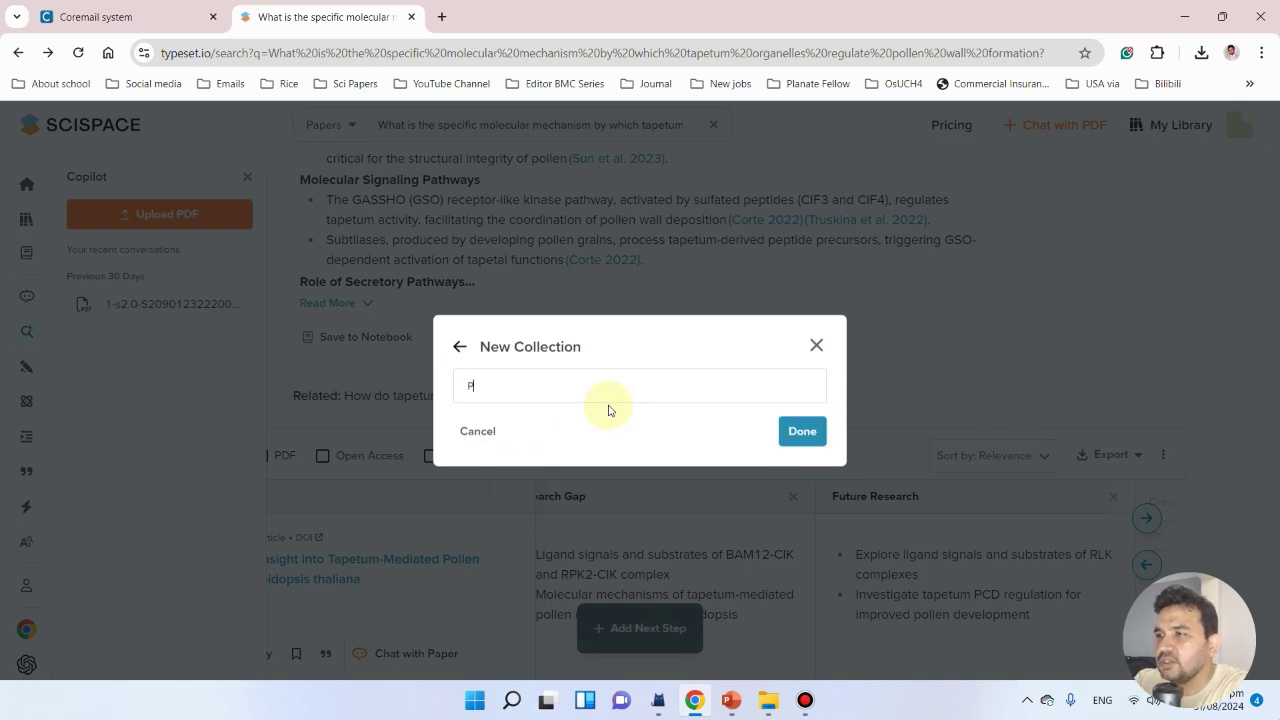
key("BackSpace")
type("anther developement")
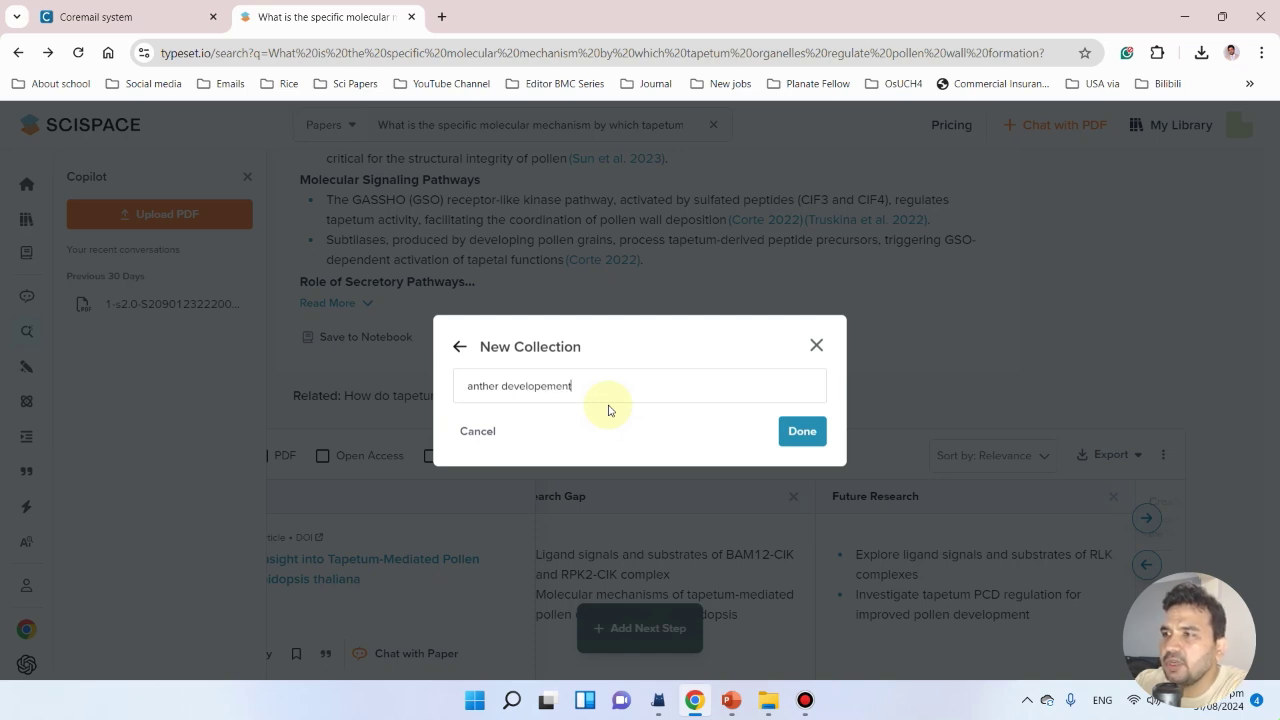
left_click(802, 431)
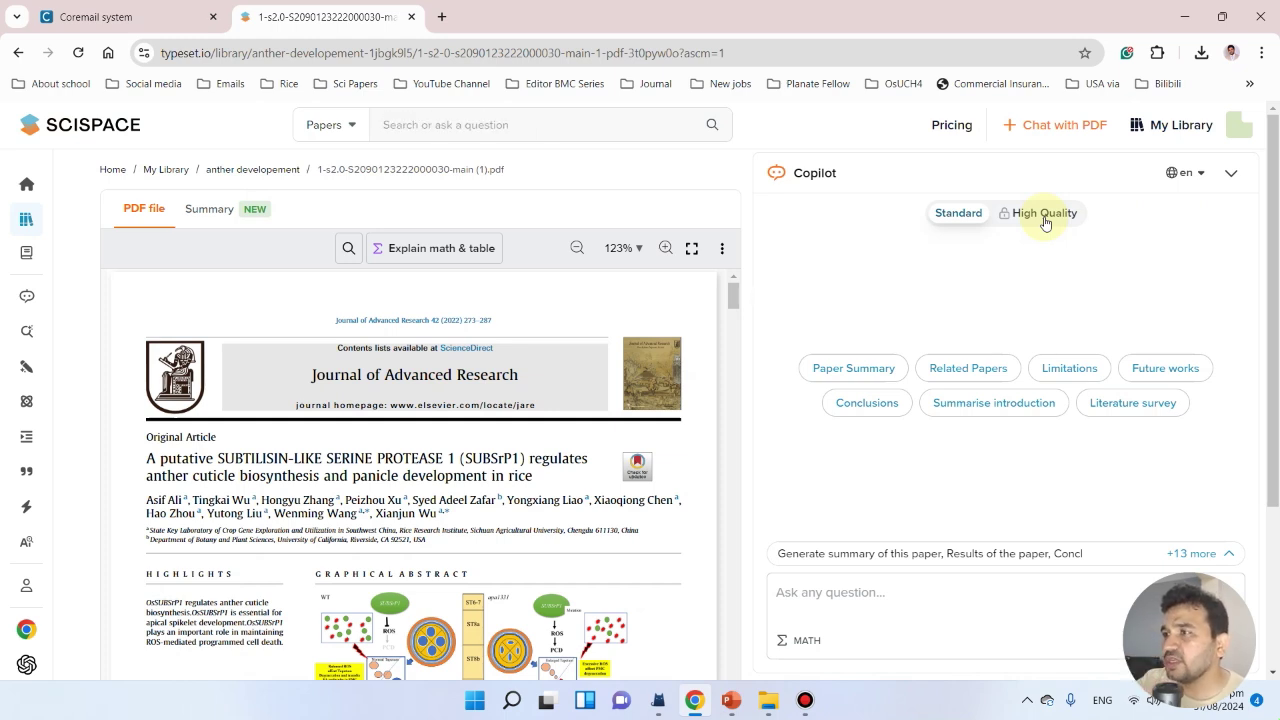
Ask Copilot 'what is the main finding of thsi research article?' about the SUBSrP1 paper.
left_click(845, 595)
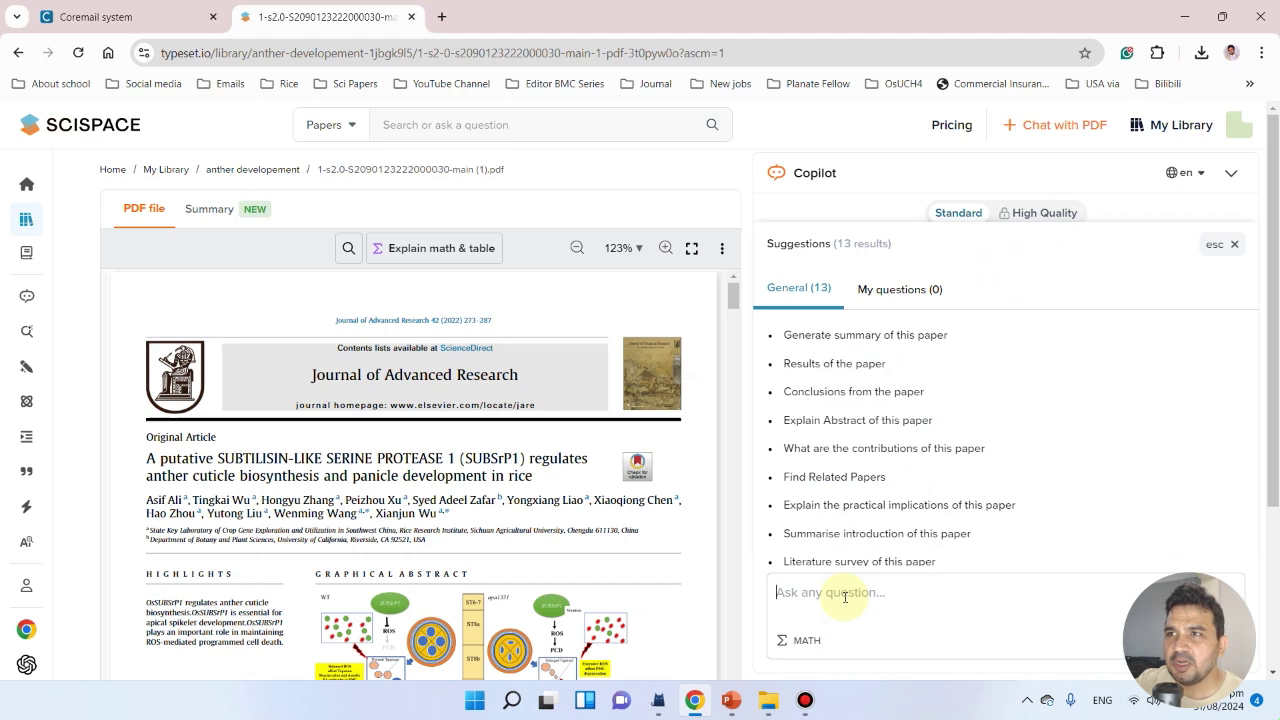
left_click(1236, 246)
left_click(790, 597)
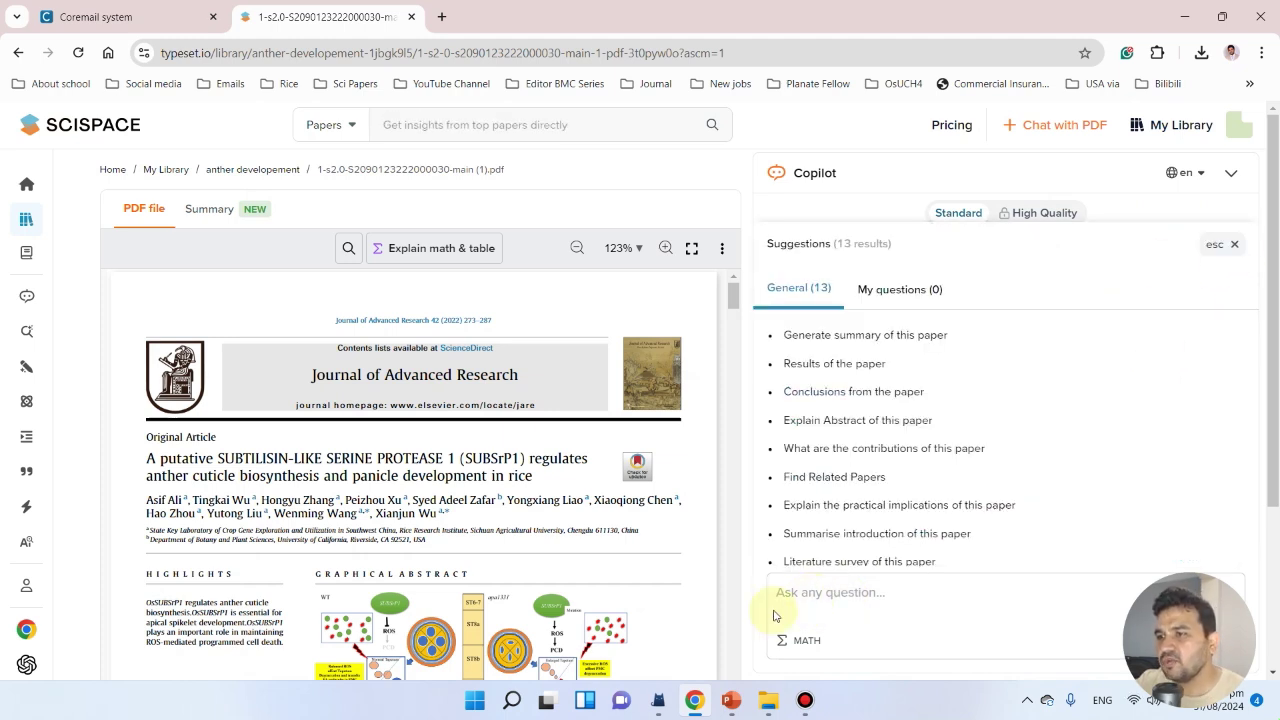
type("what i")
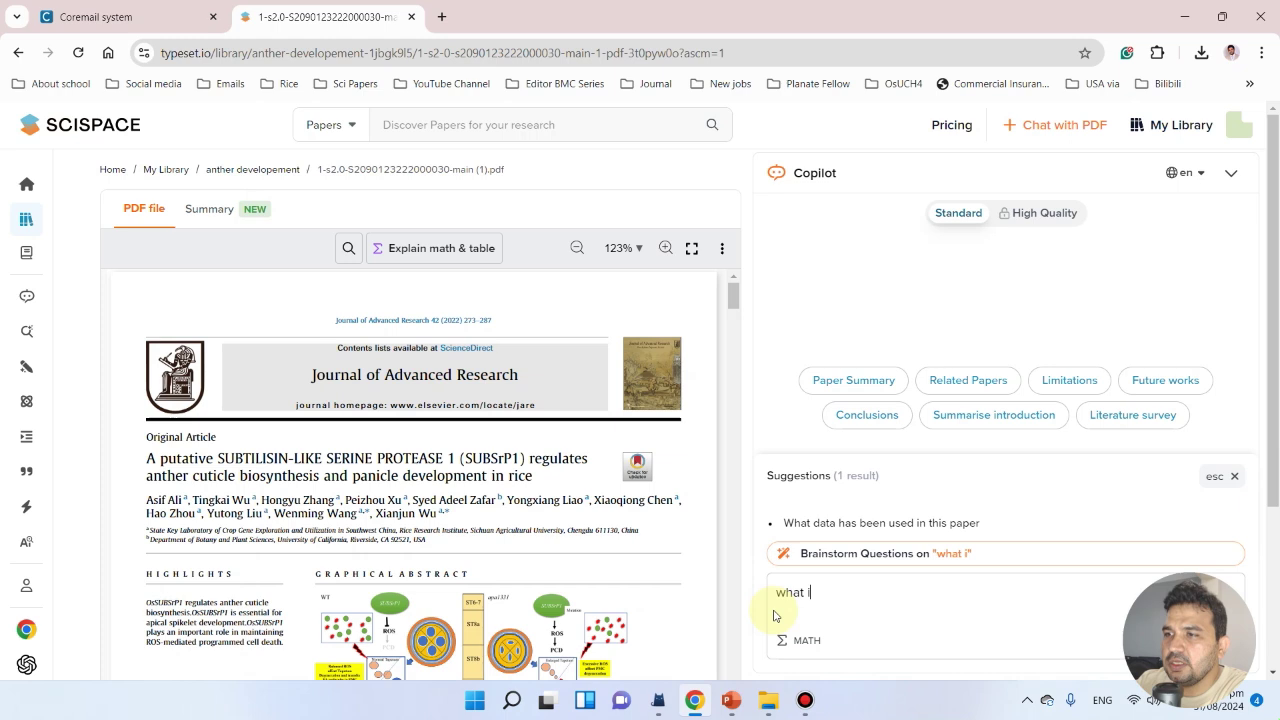
type("s the")
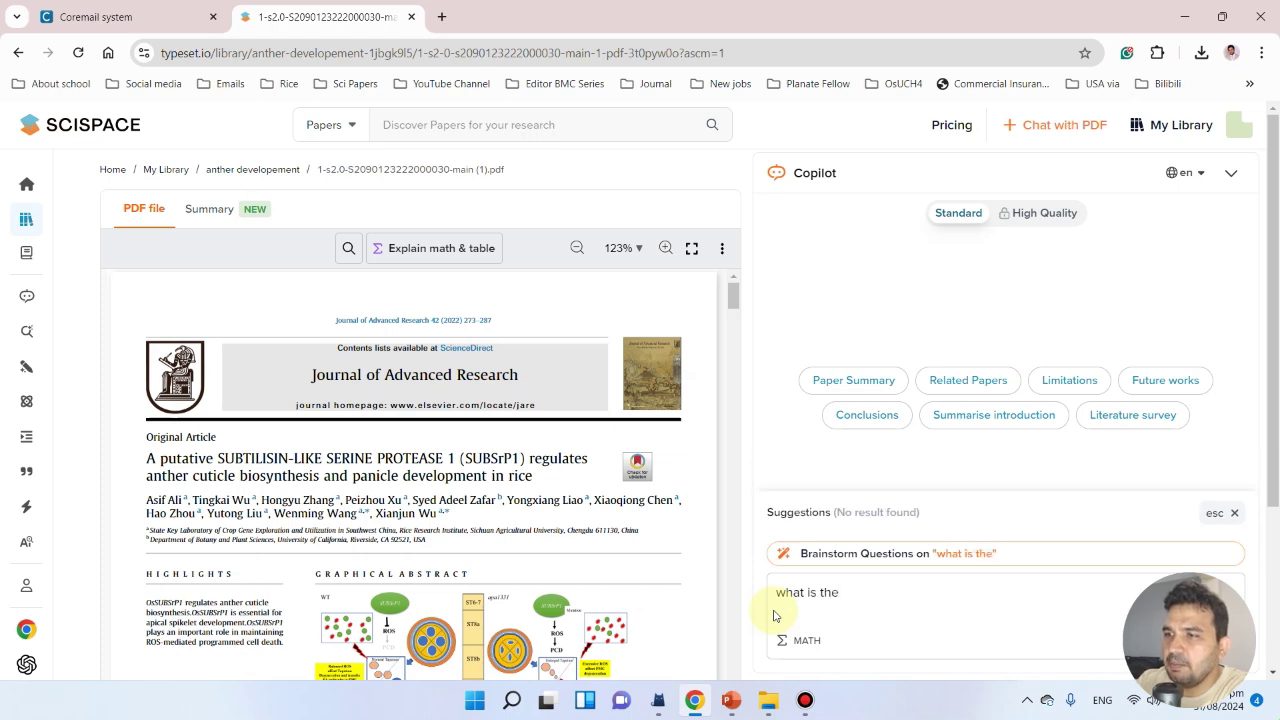
type(" main findi")
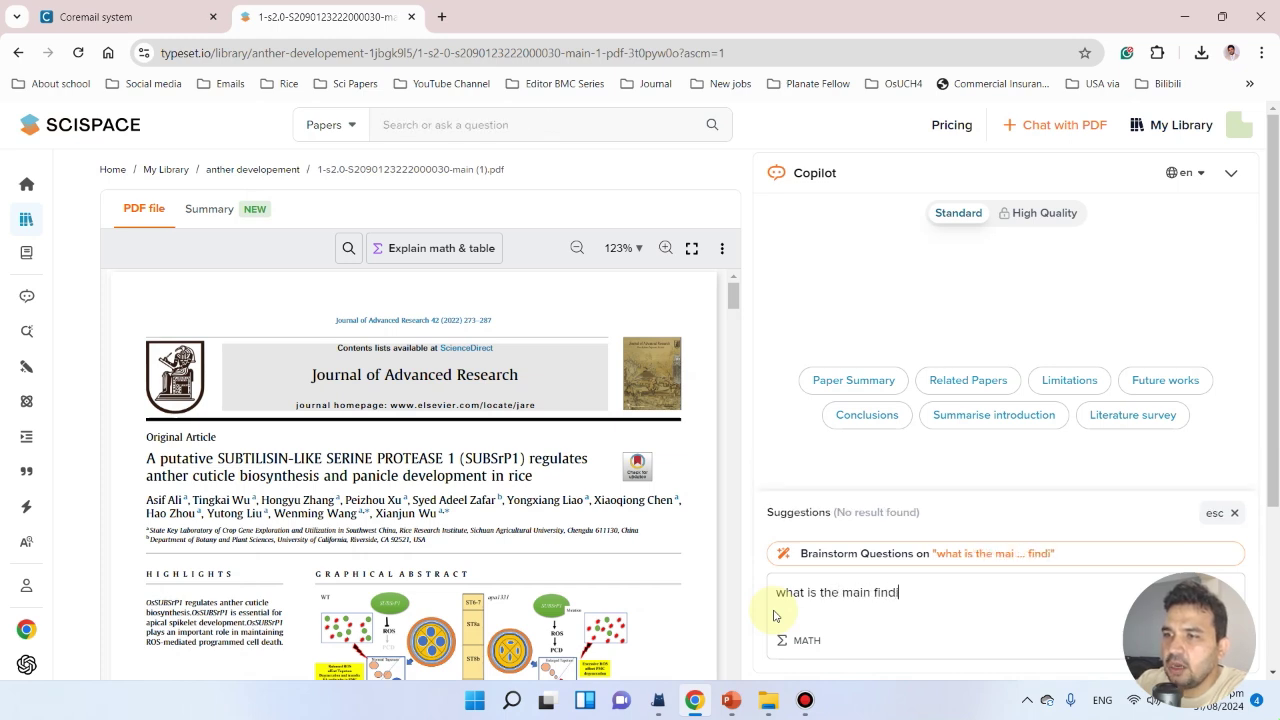
type("ng of thsi research article?")
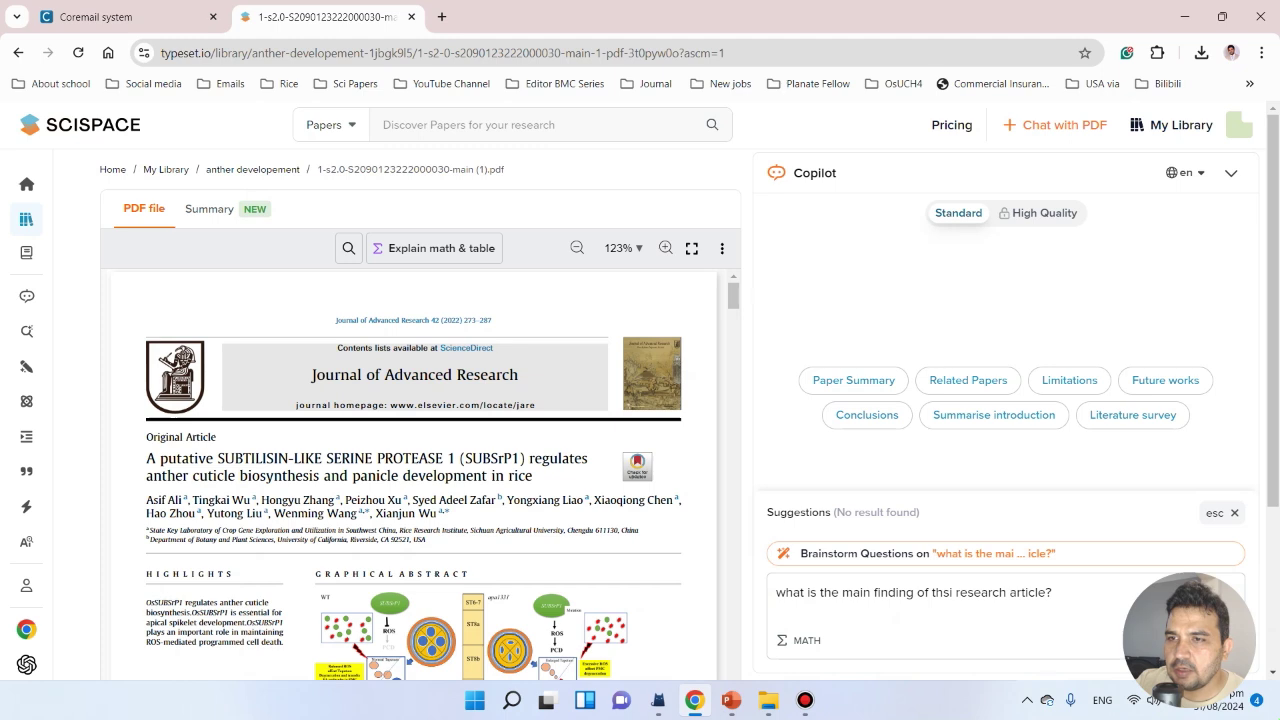
key("Return")
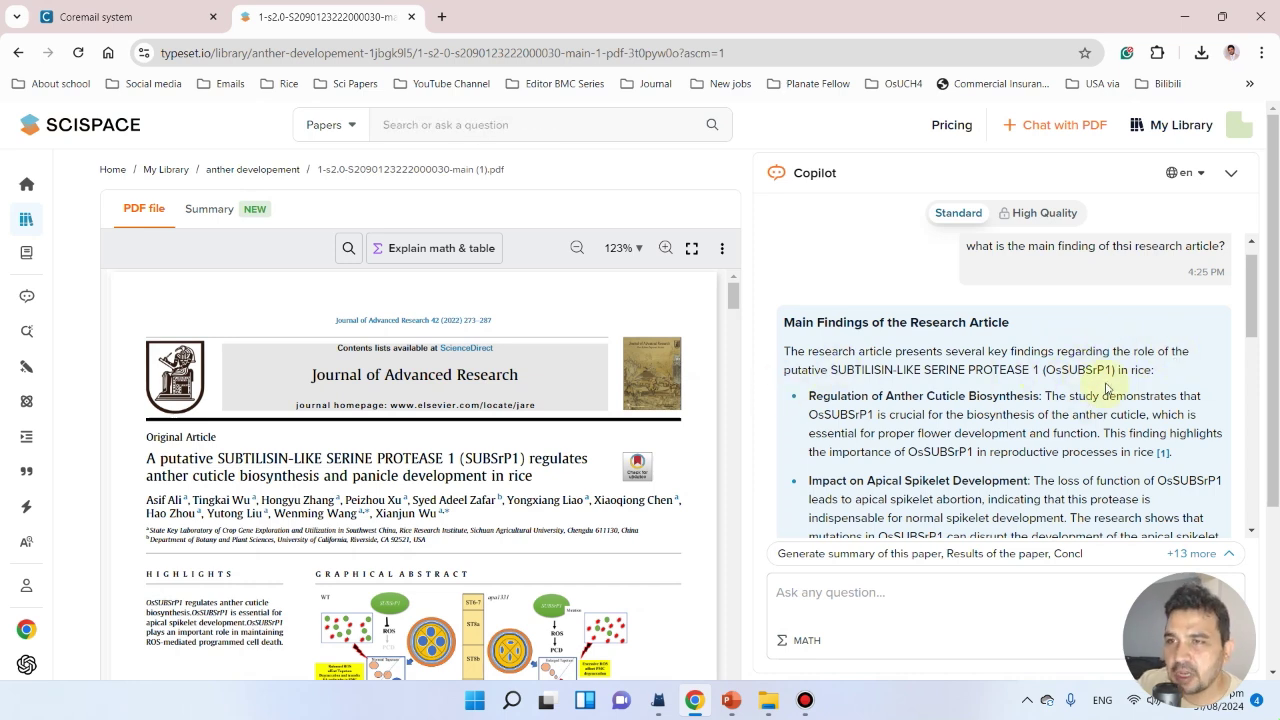
scroll(823, 391, "down", 2)
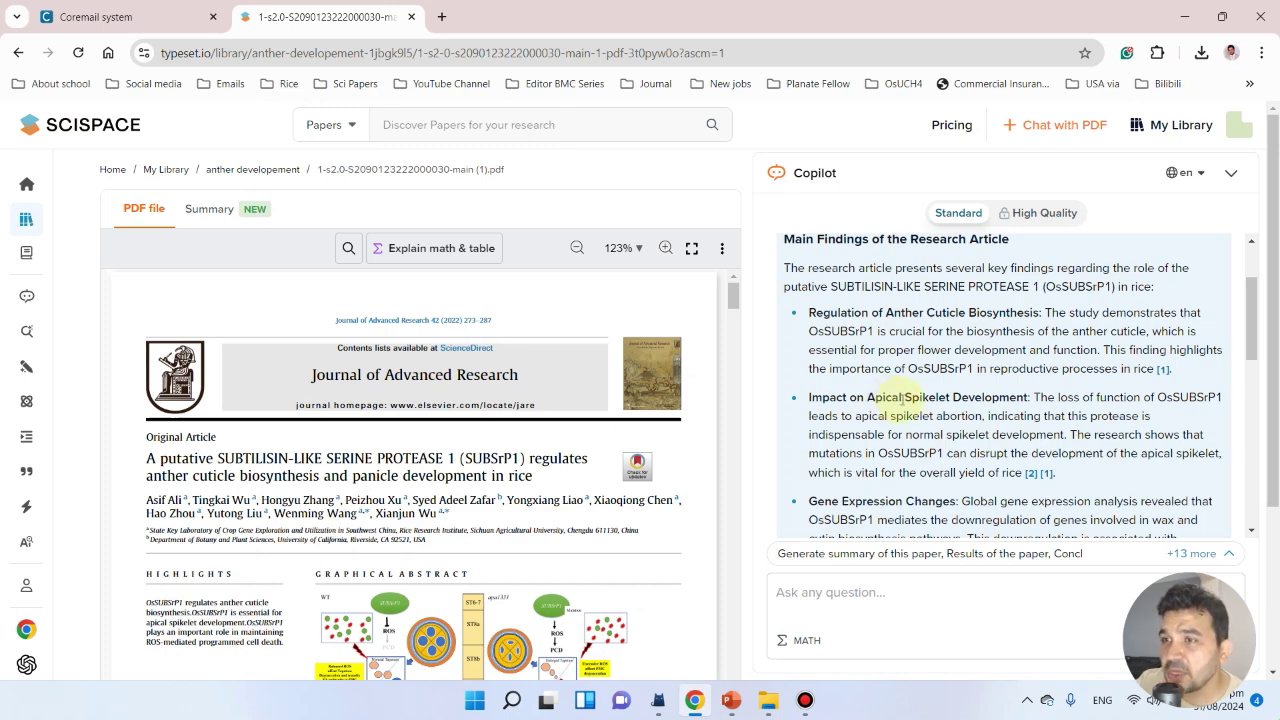
scroll(903, 397, "down", 2)
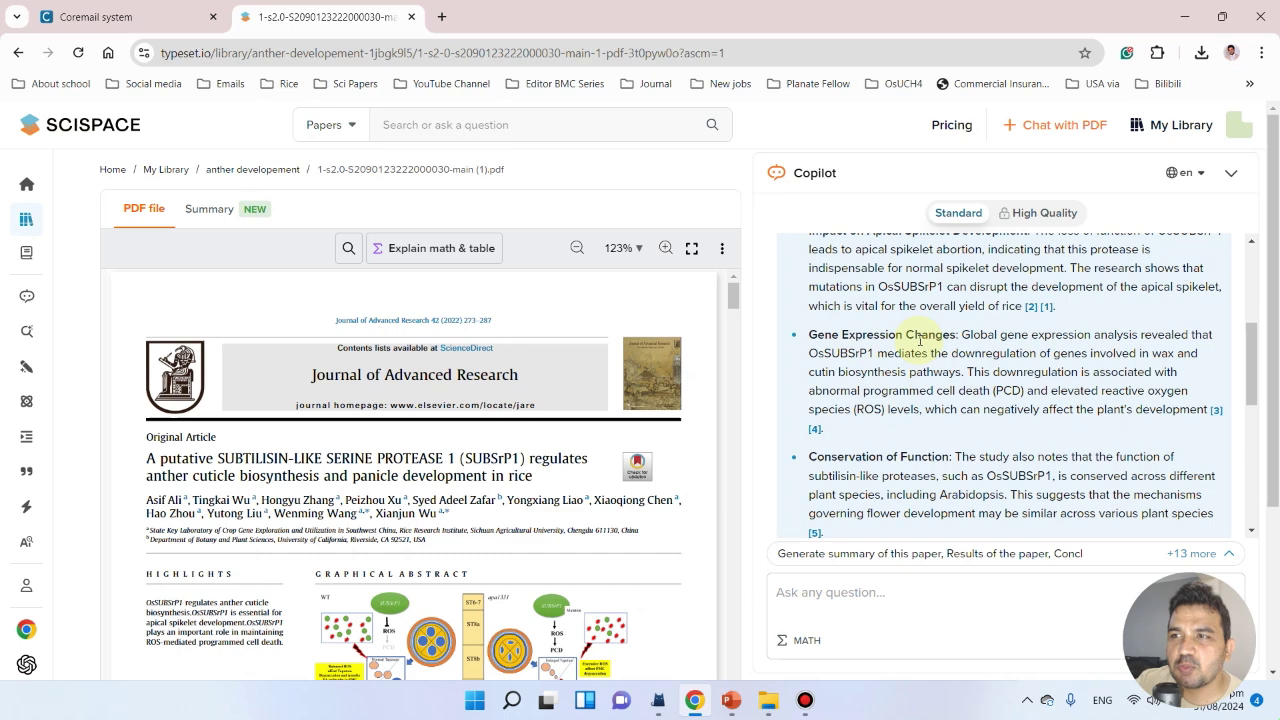
scroll(868, 455, "down", 1)
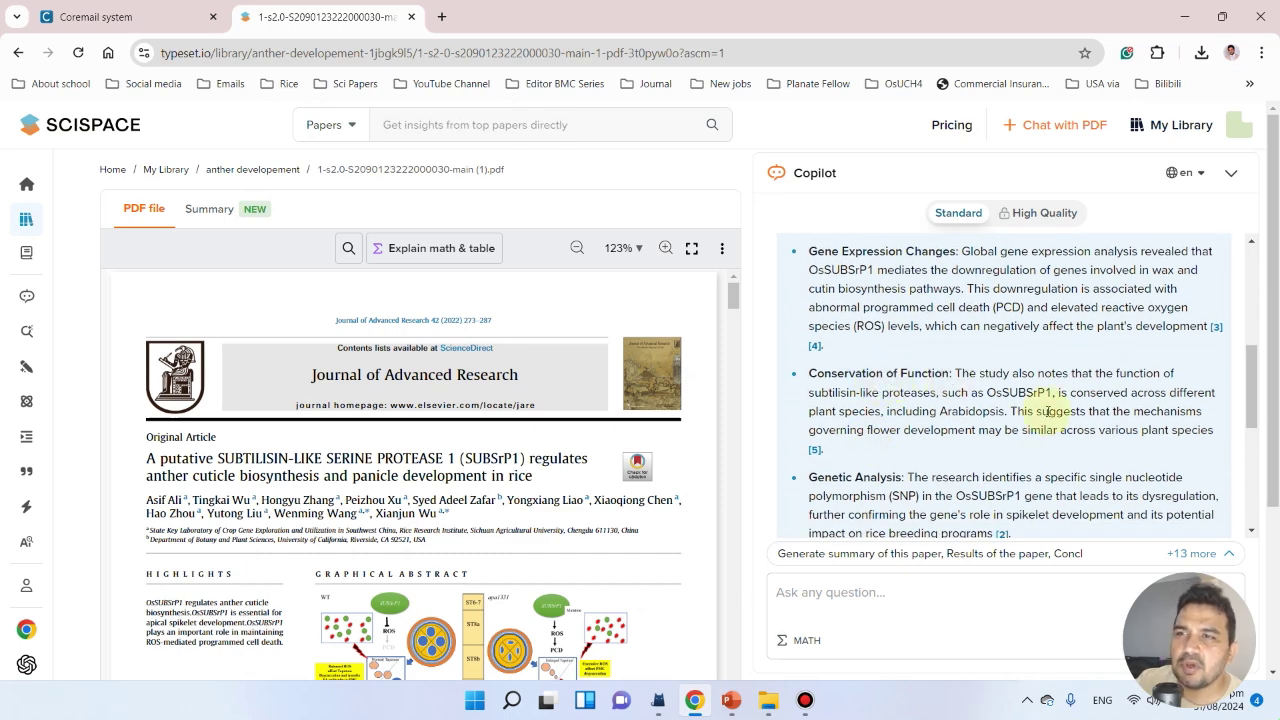
left_click_drag(1053, 392, 987, 392)
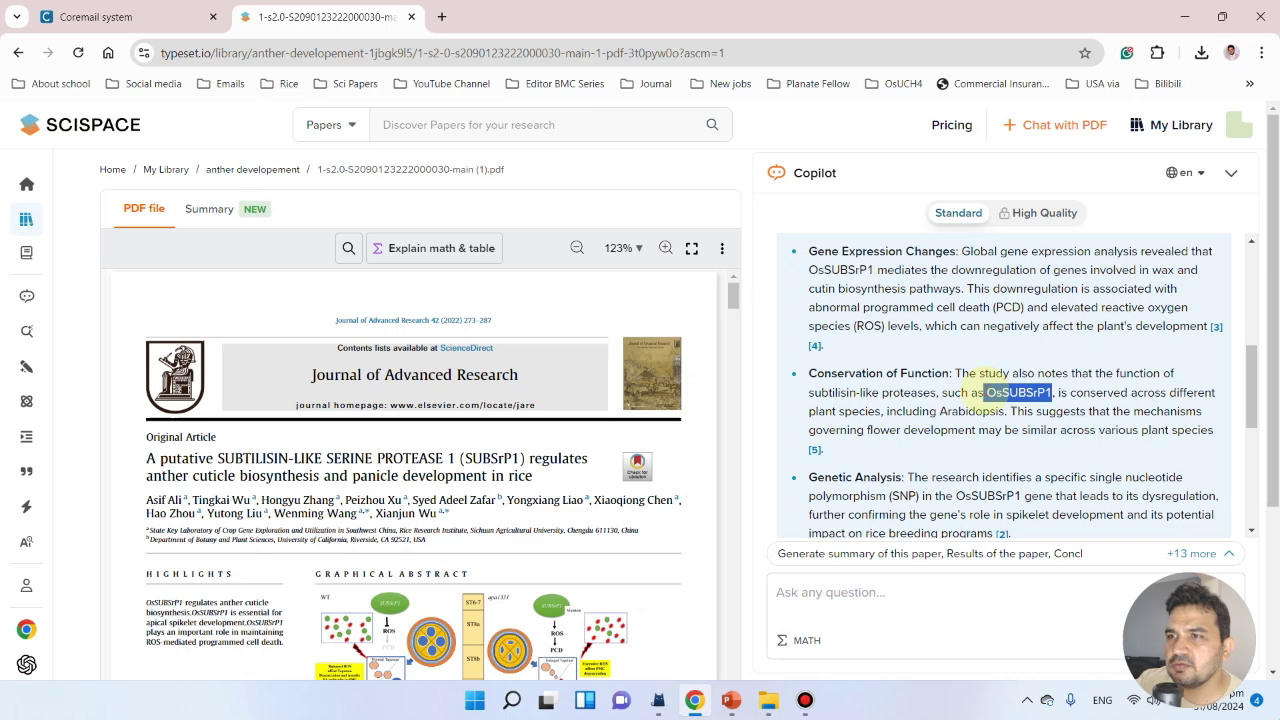
scroll(913, 460, "down", 2)
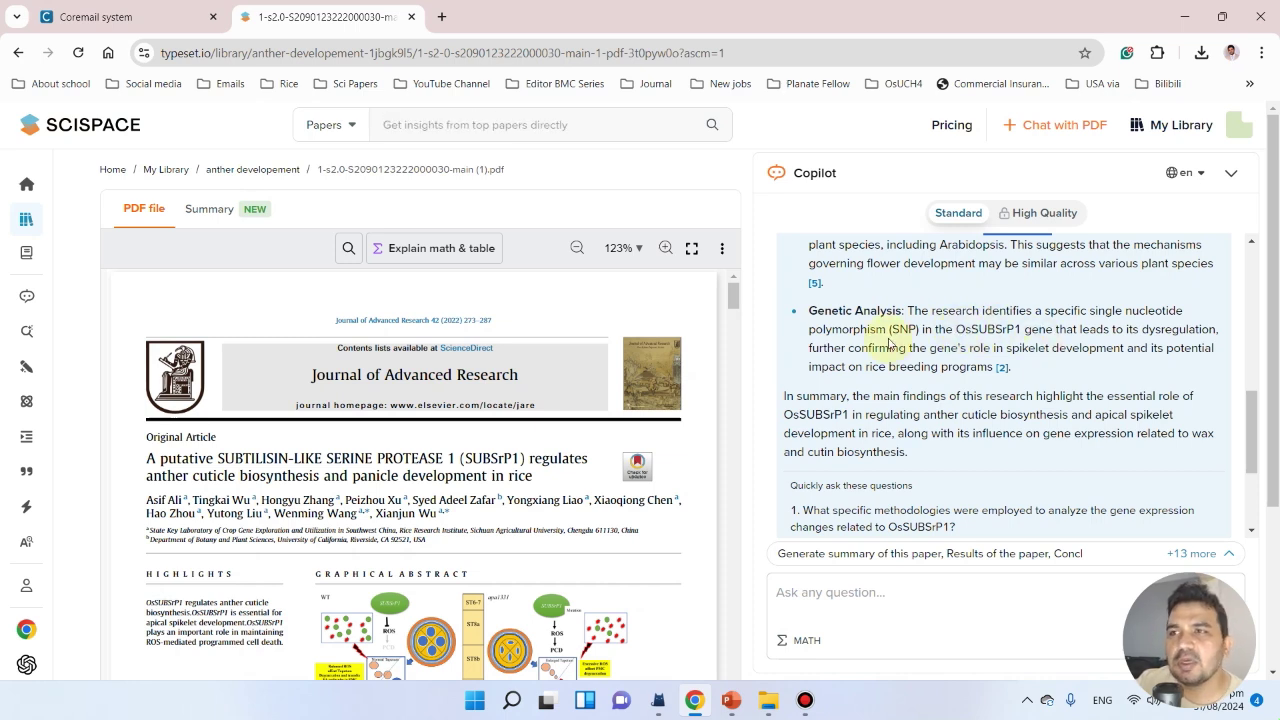
scroll(888, 362, "down", 1)
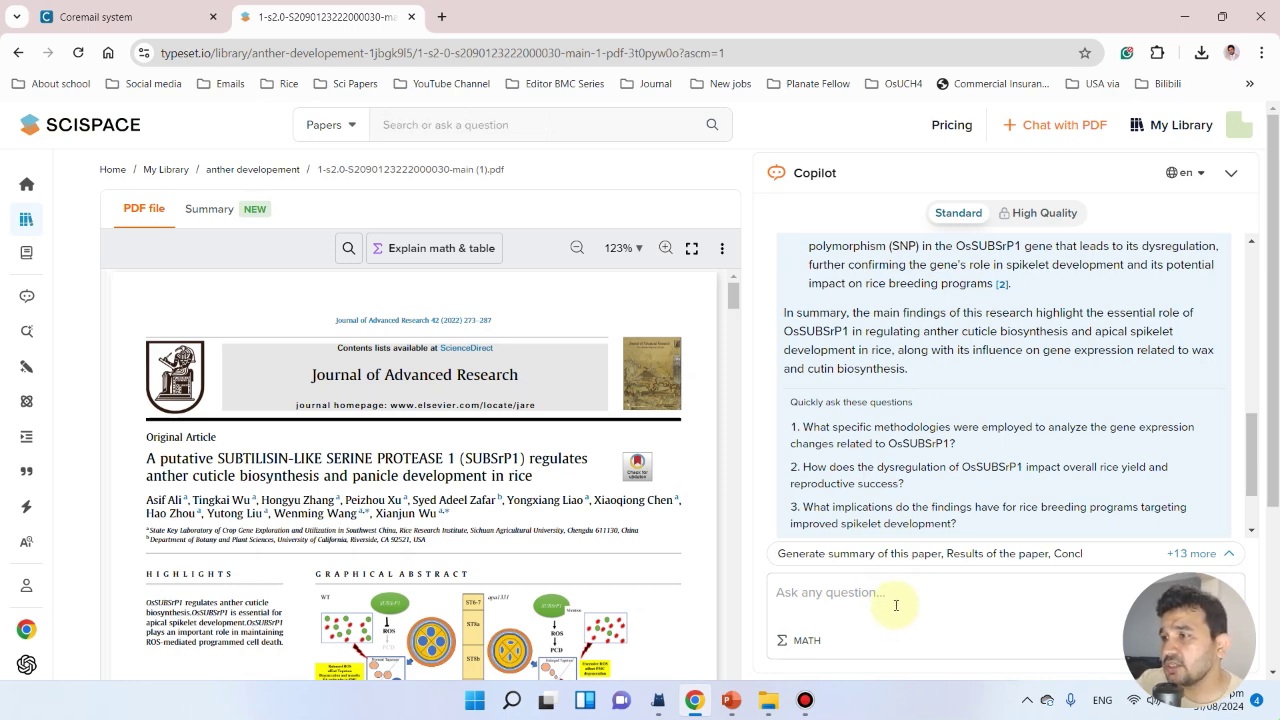
left_click(872, 588)
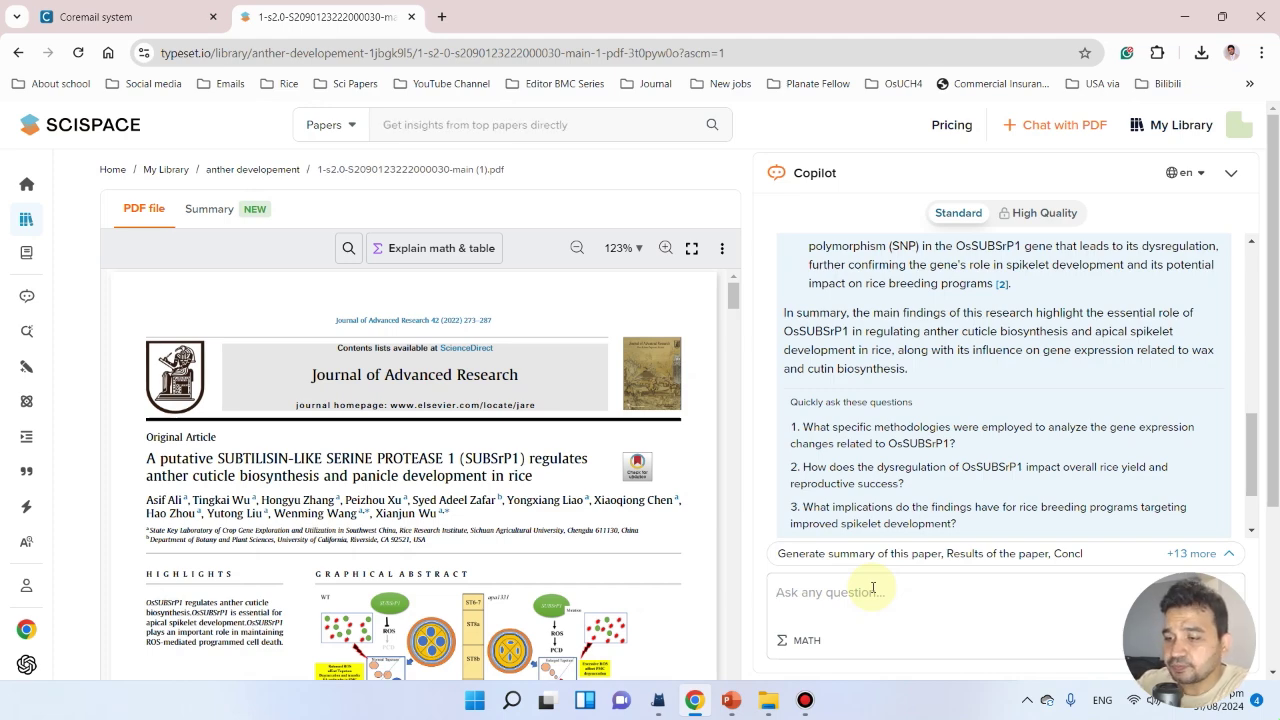
Ask Copilot what material is used in this study and read the list, including Yixiang 1B and BGK03.
type("what is the")
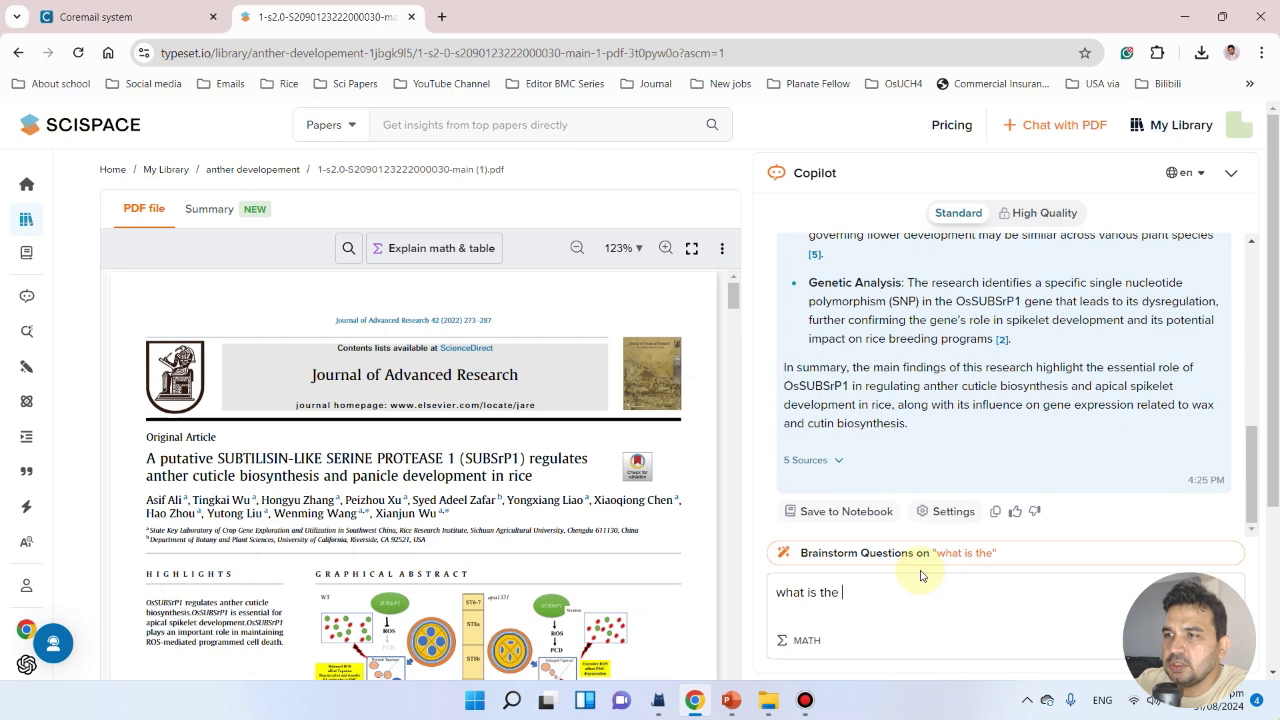
type(" material used i")
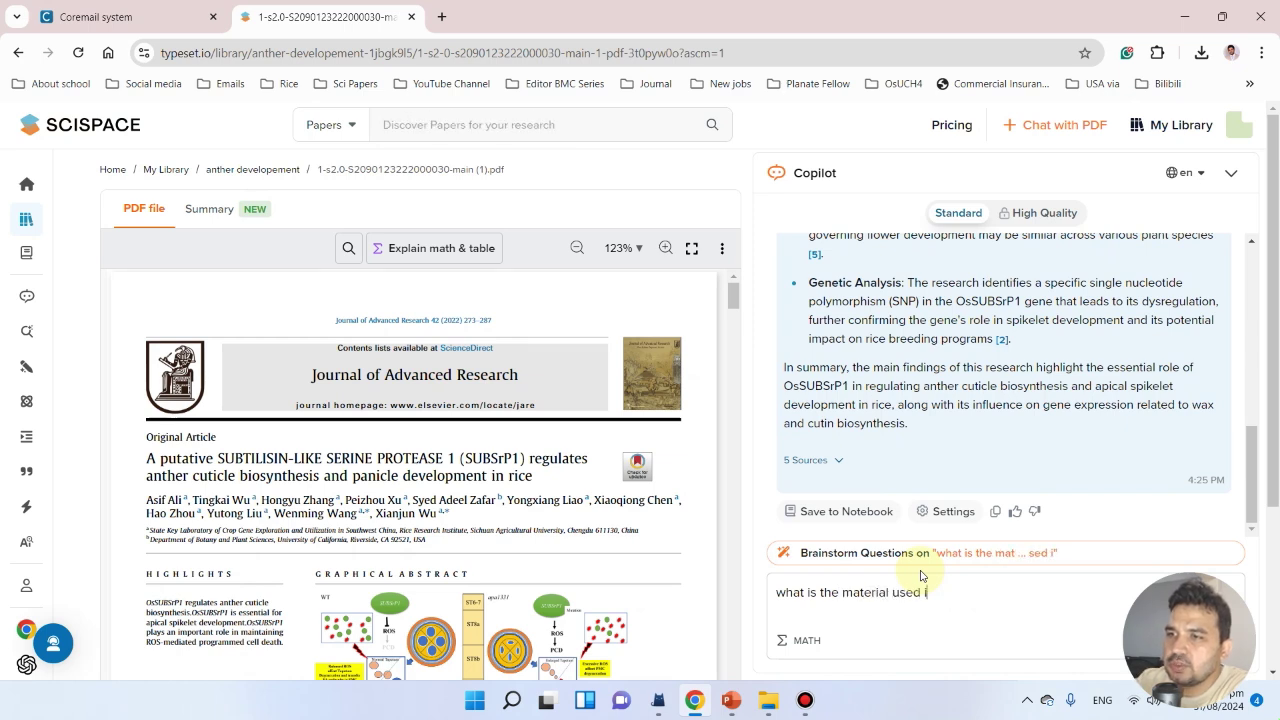
type("n thsi")
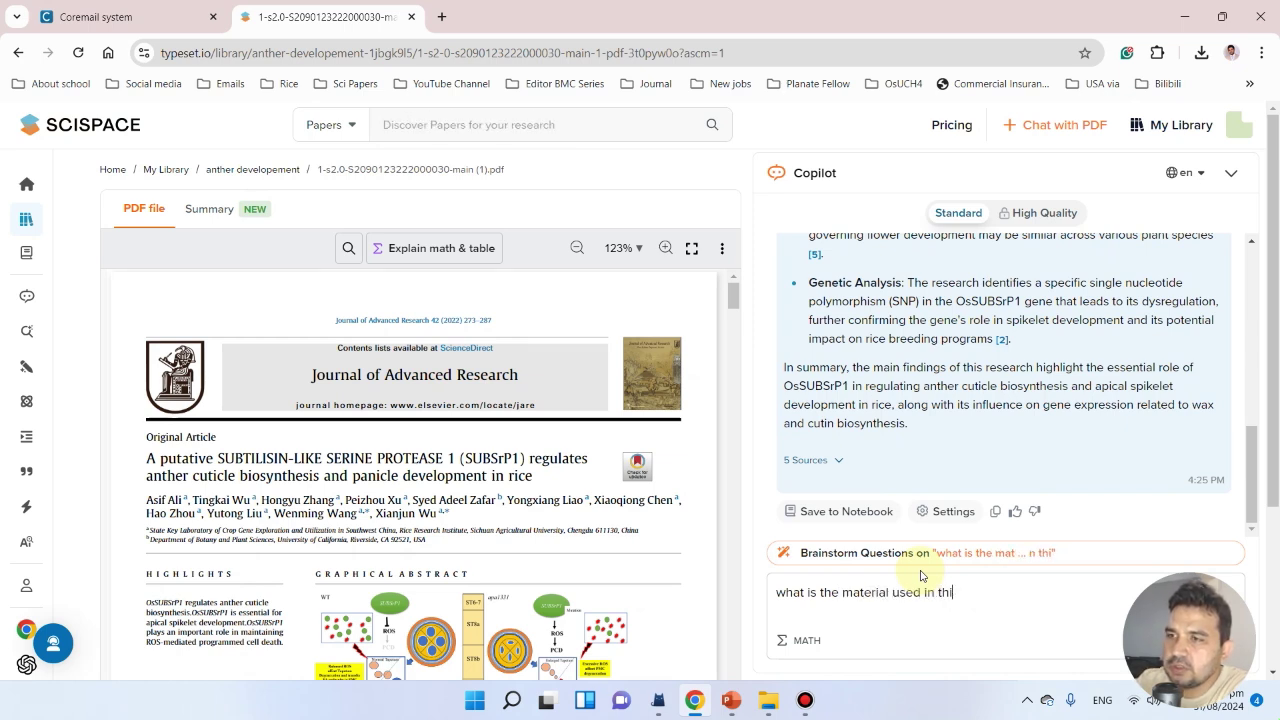
type("tudy?")
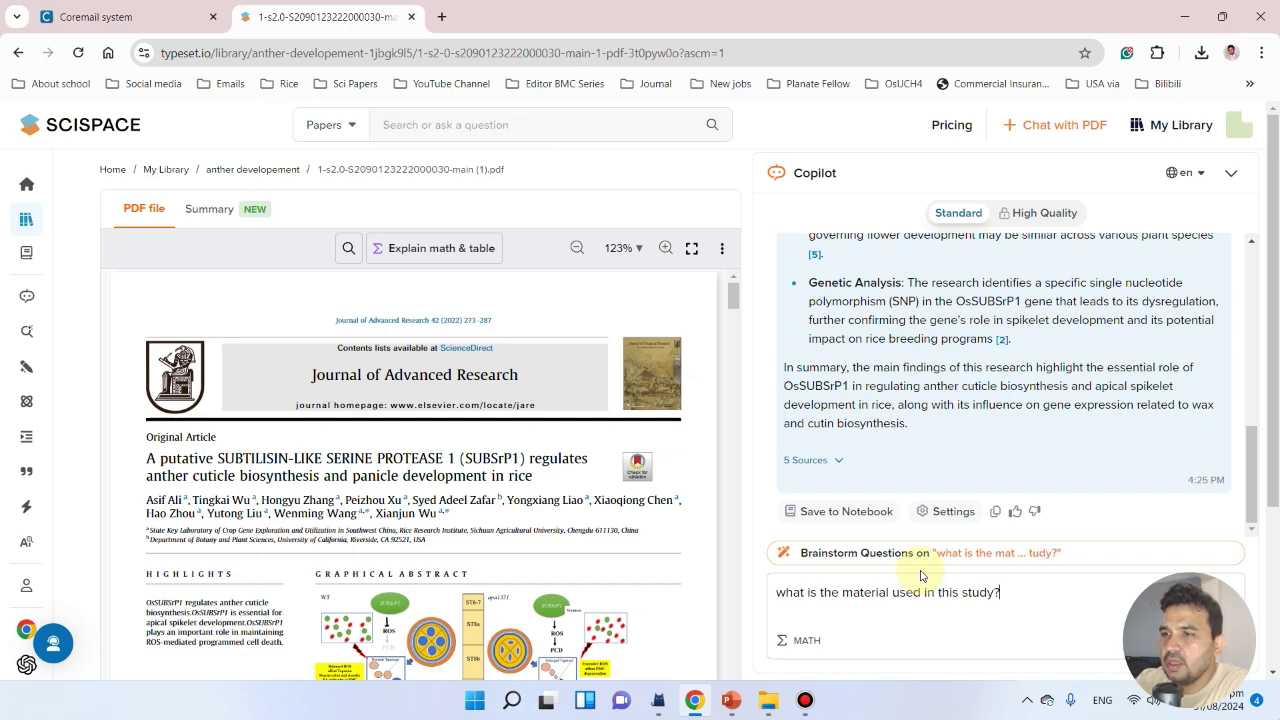
key("Return")
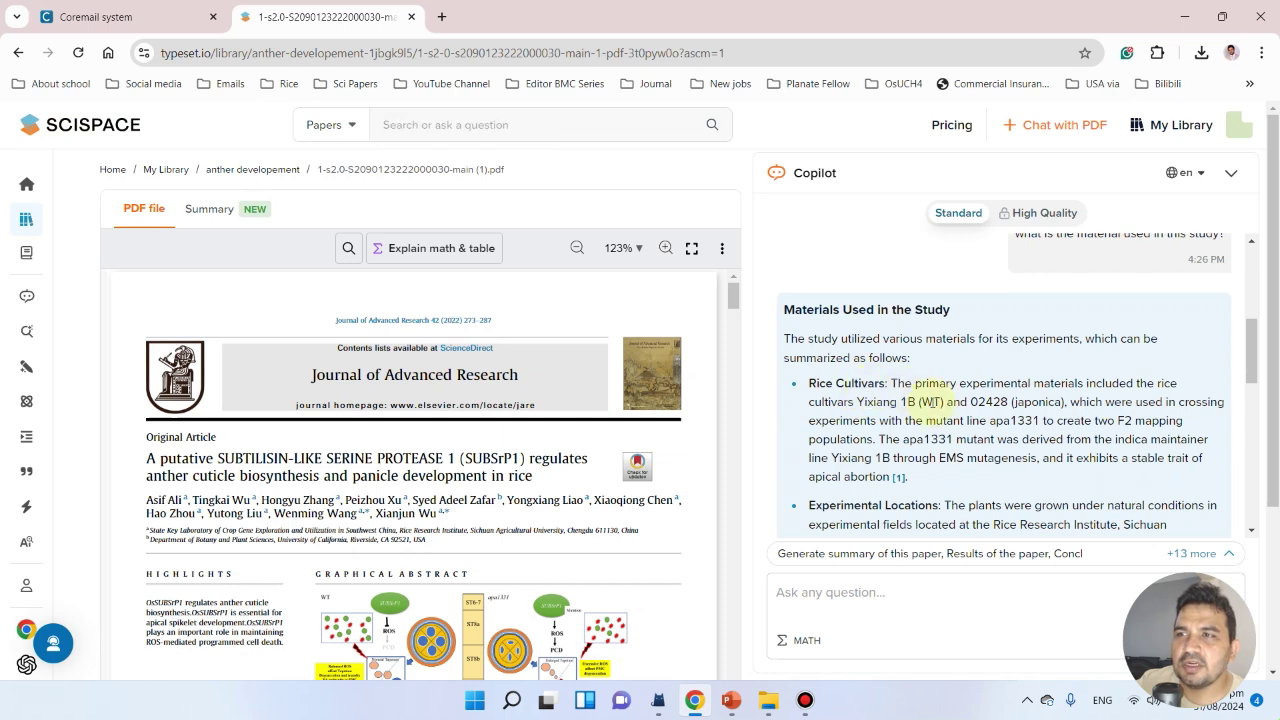
left_click_drag(843, 401, 942, 401)
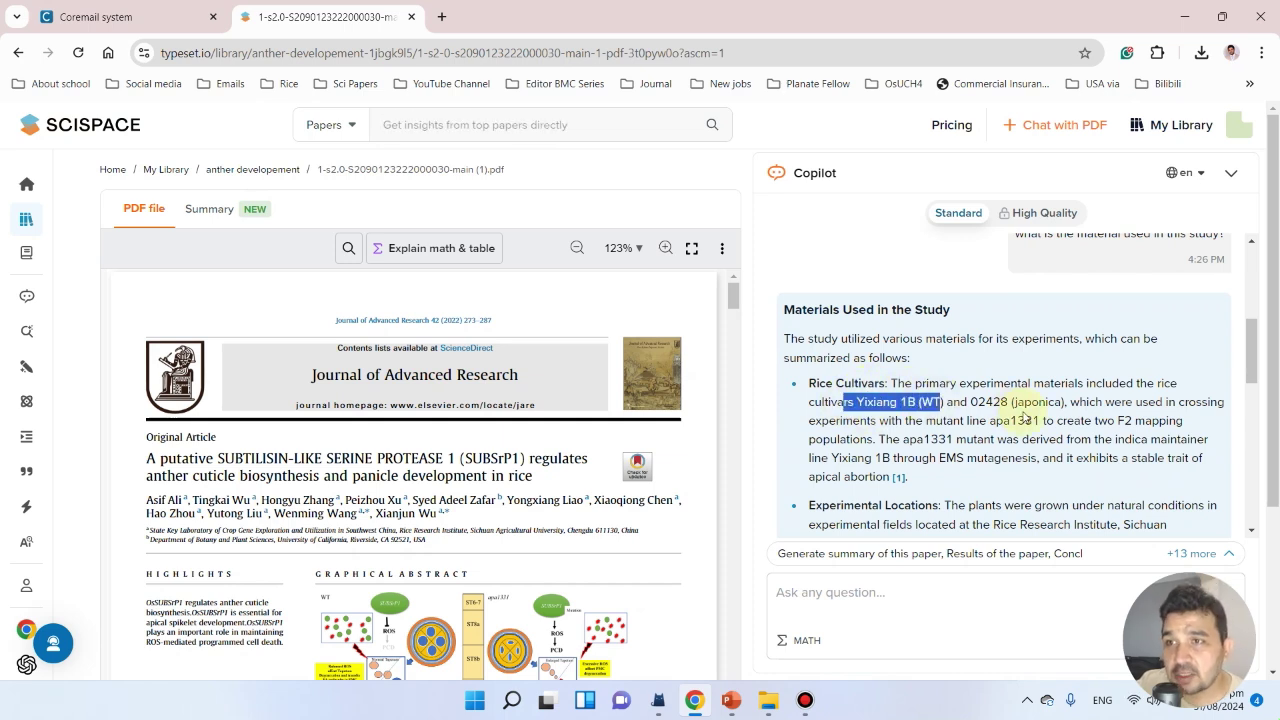
scroll(1024, 418, "down", 1)
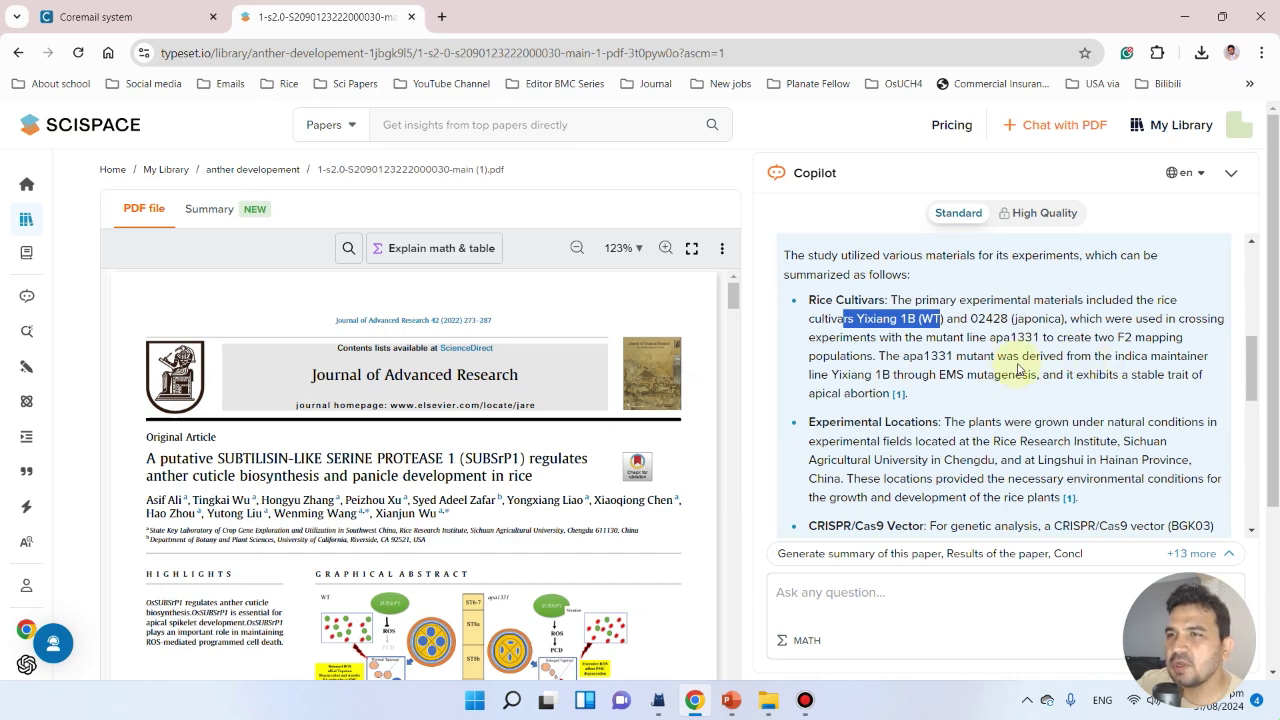
scroll(936, 375, "down", 1)
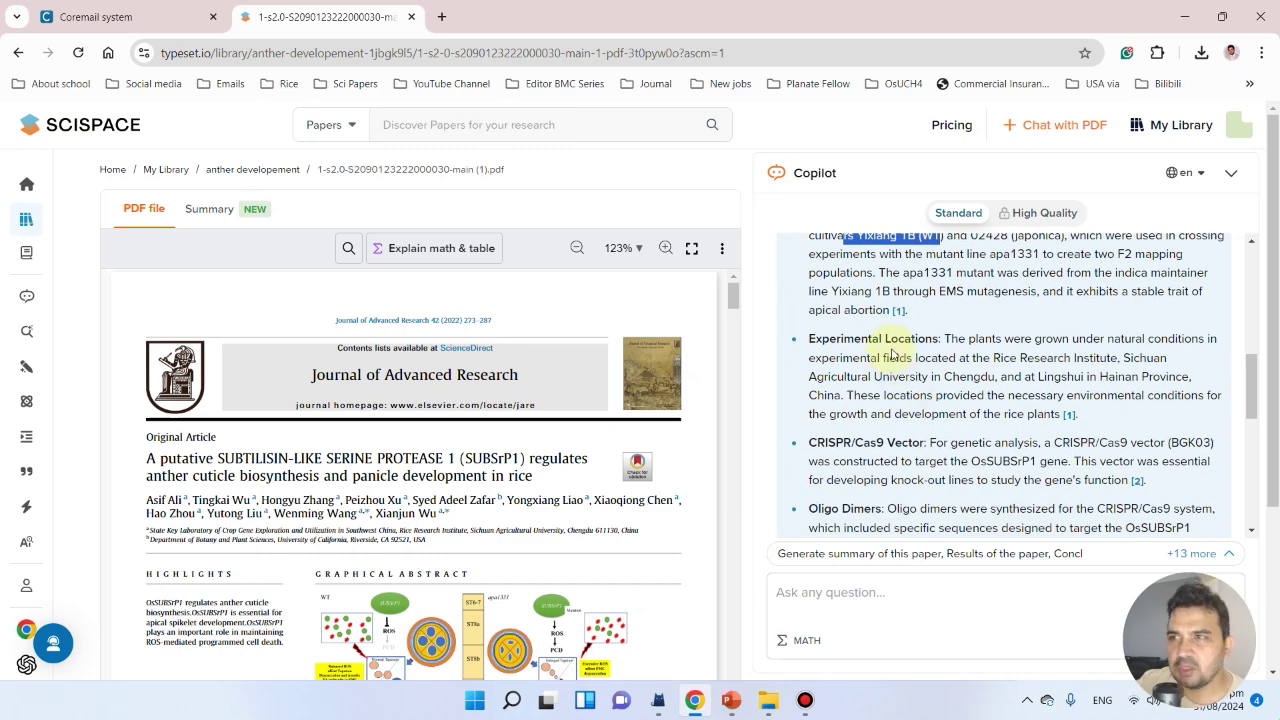
scroll(905, 350, "down", 2)
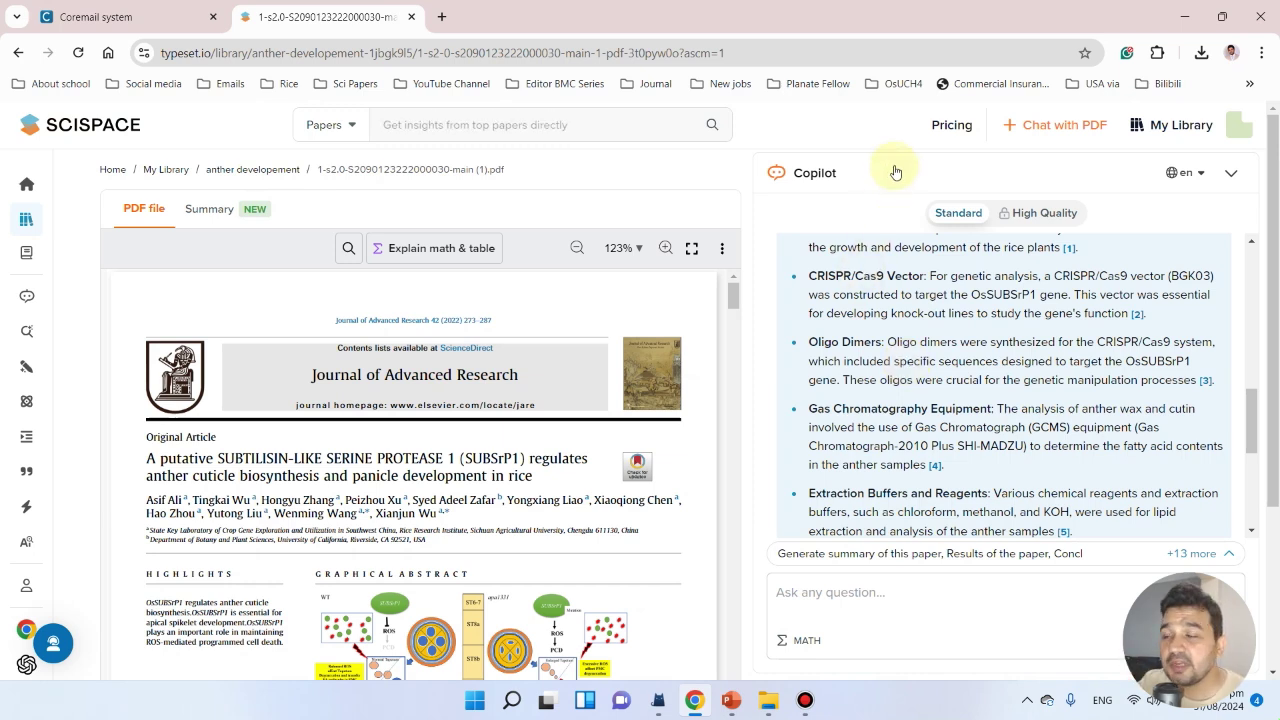
Scroll down to page 274 and select the phrase 'Programmed cell death (PCD)' near the bottom.
scroll(420, 440, "down", 3)
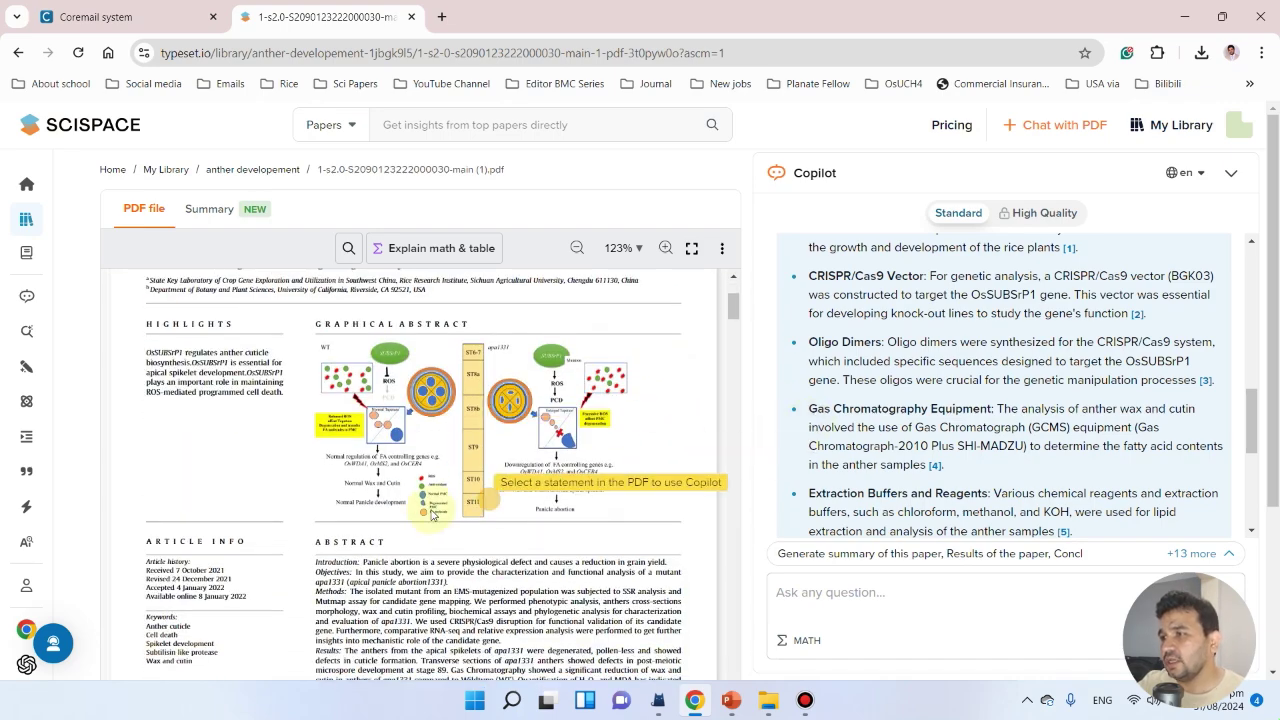
scroll(424, 510, "up", 2)
scroll(424, 510, "up", 2)
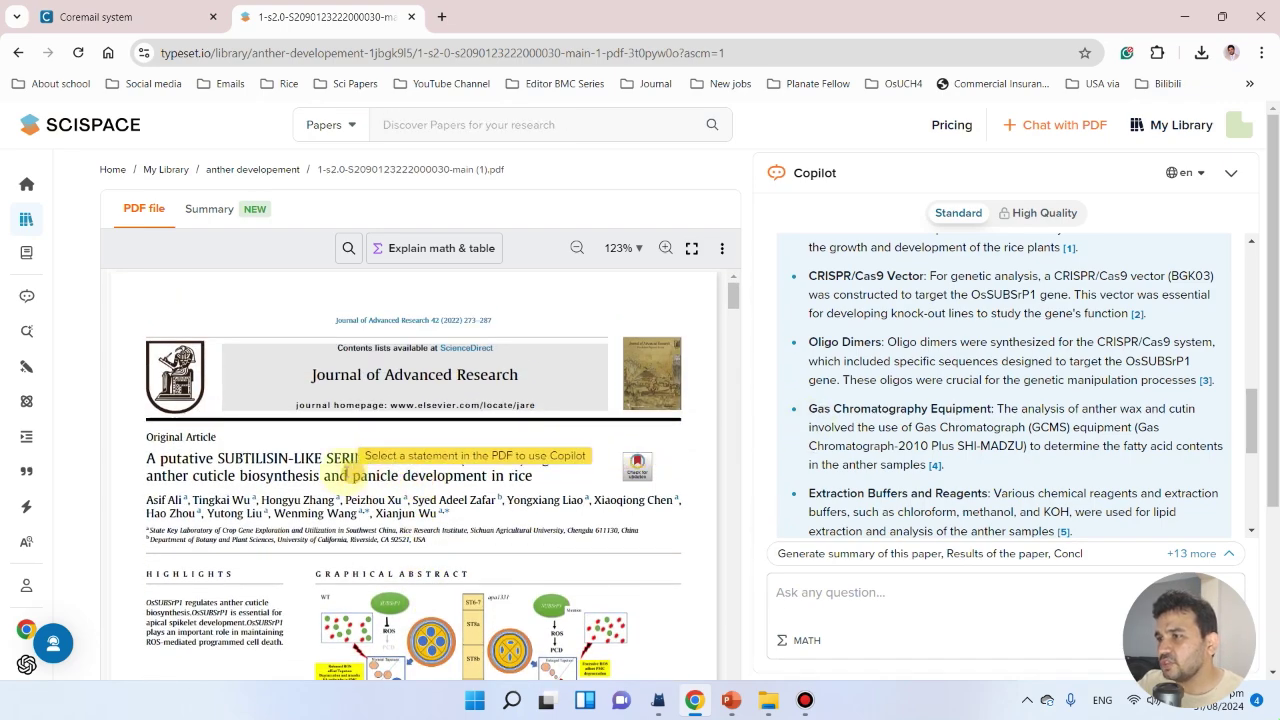
scroll(263, 478, "down", 10)
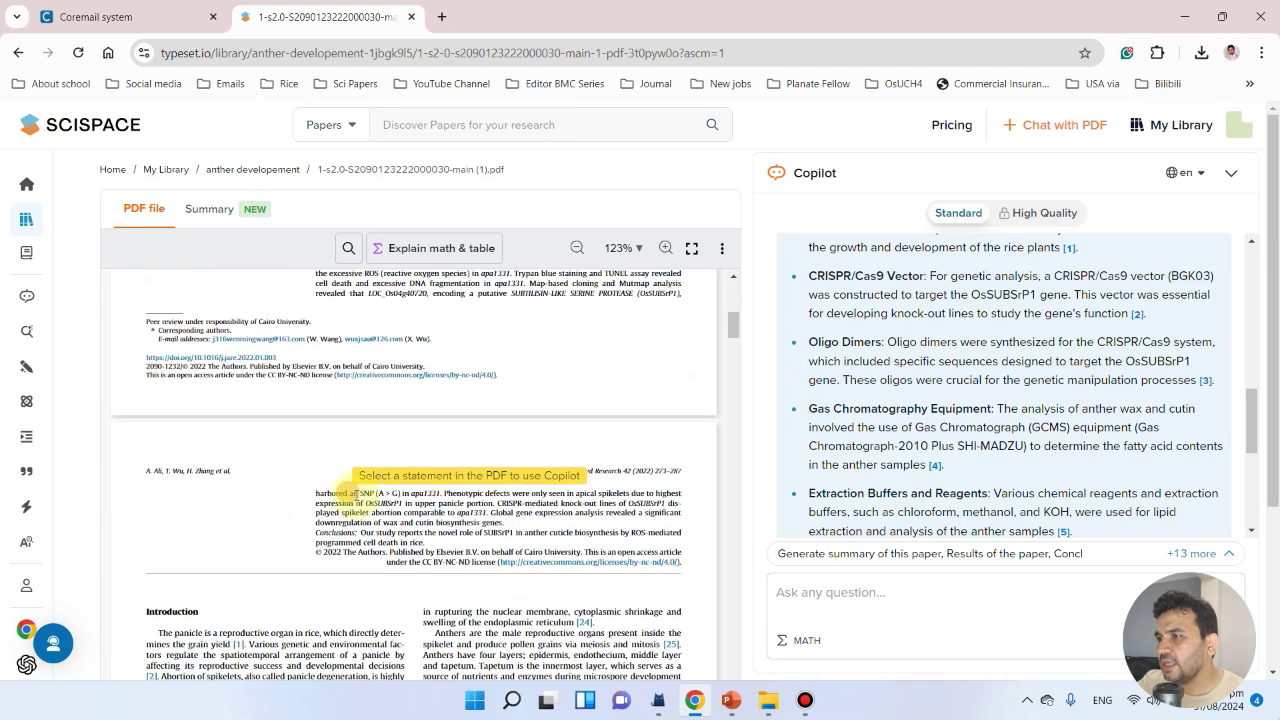
scroll(398, 508, "down", 5)
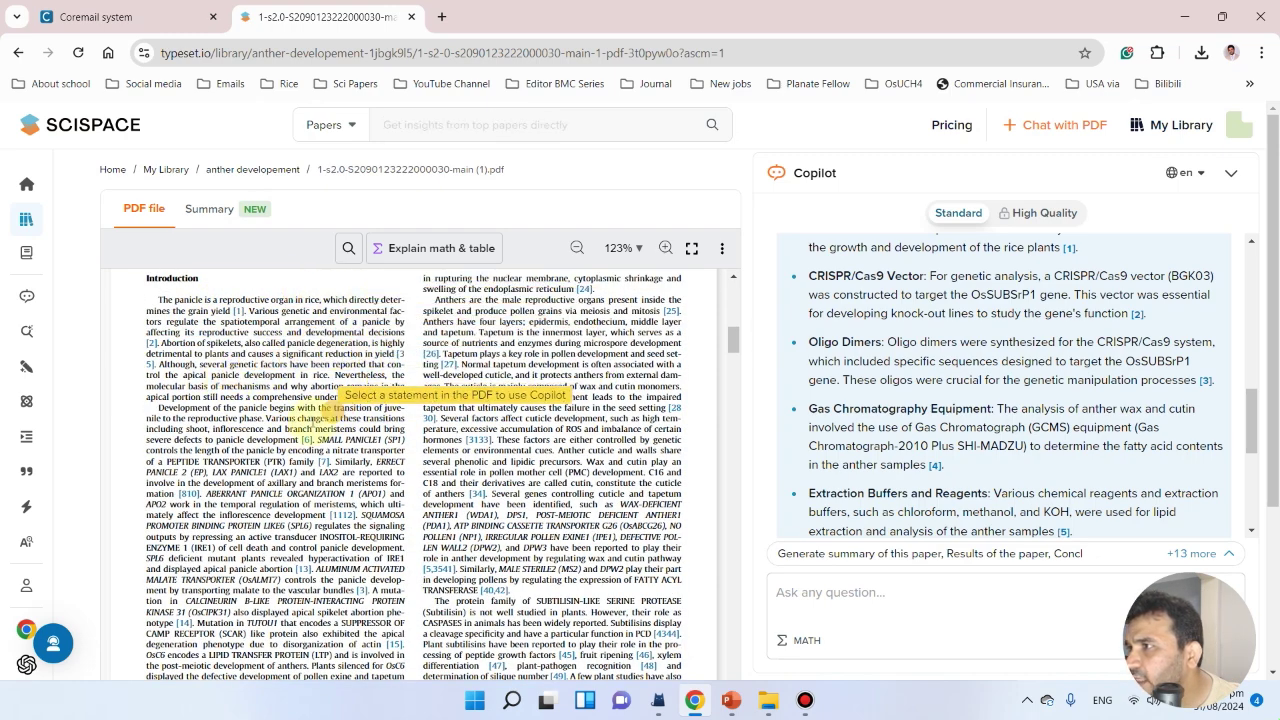
scroll(283, 447, "down", 1)
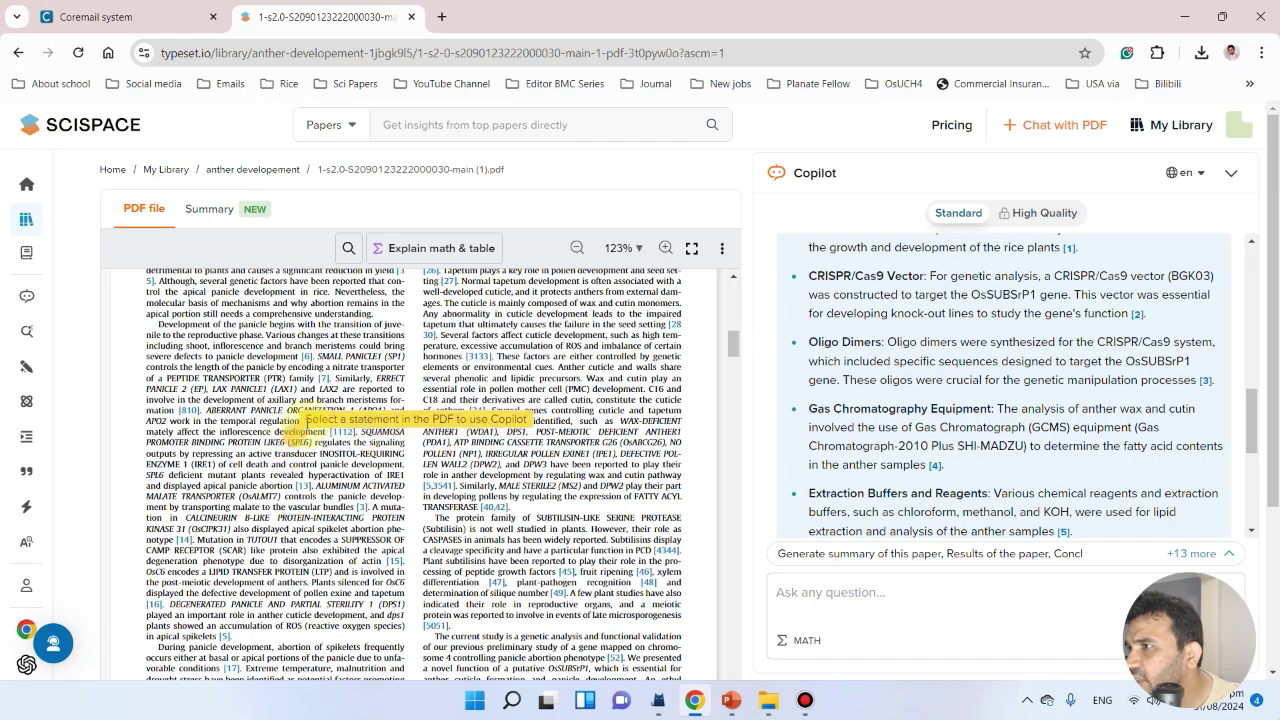
scroll(304, 388, "down", 3)
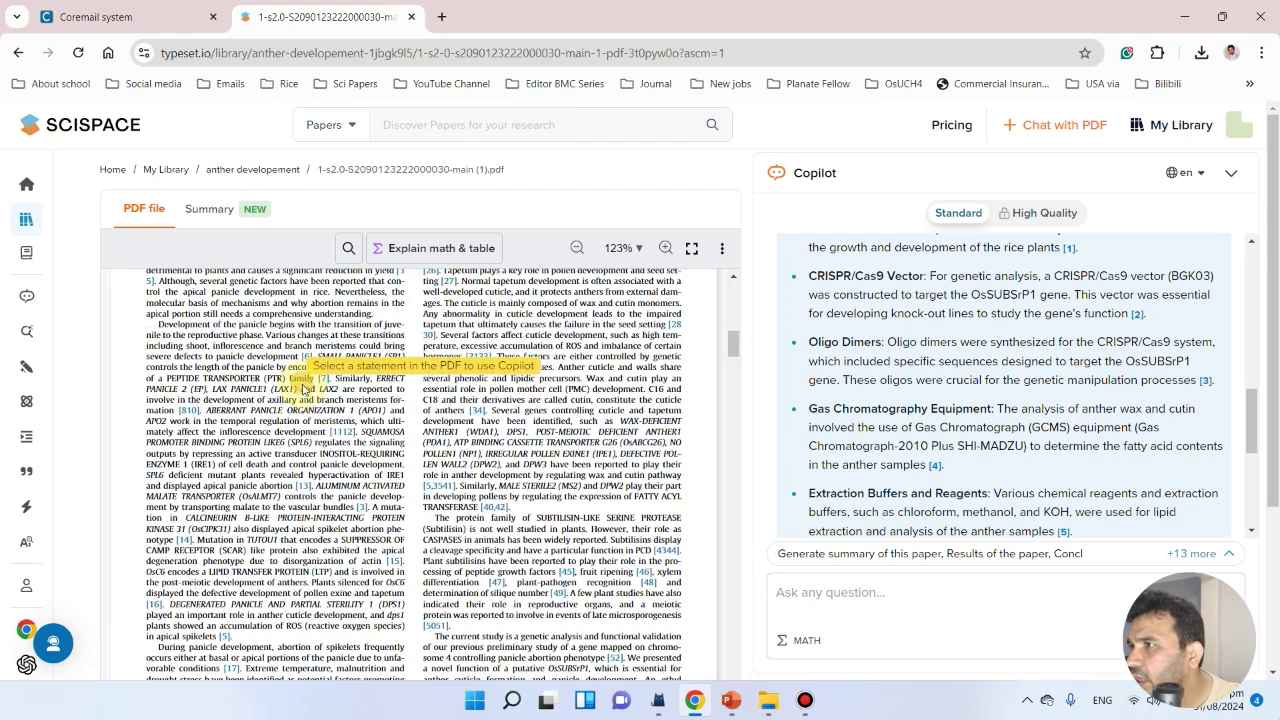
scroll(300, 405, "down", 4)
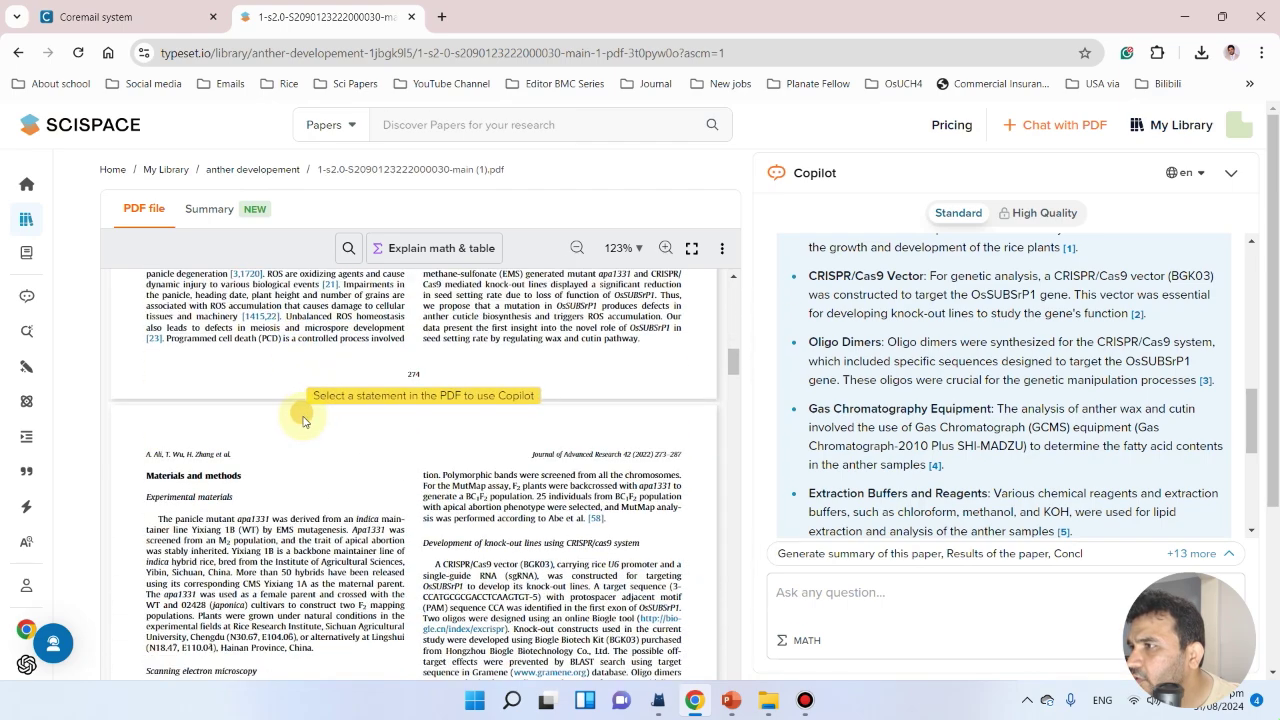
scroll(300, 414, "up", 3)
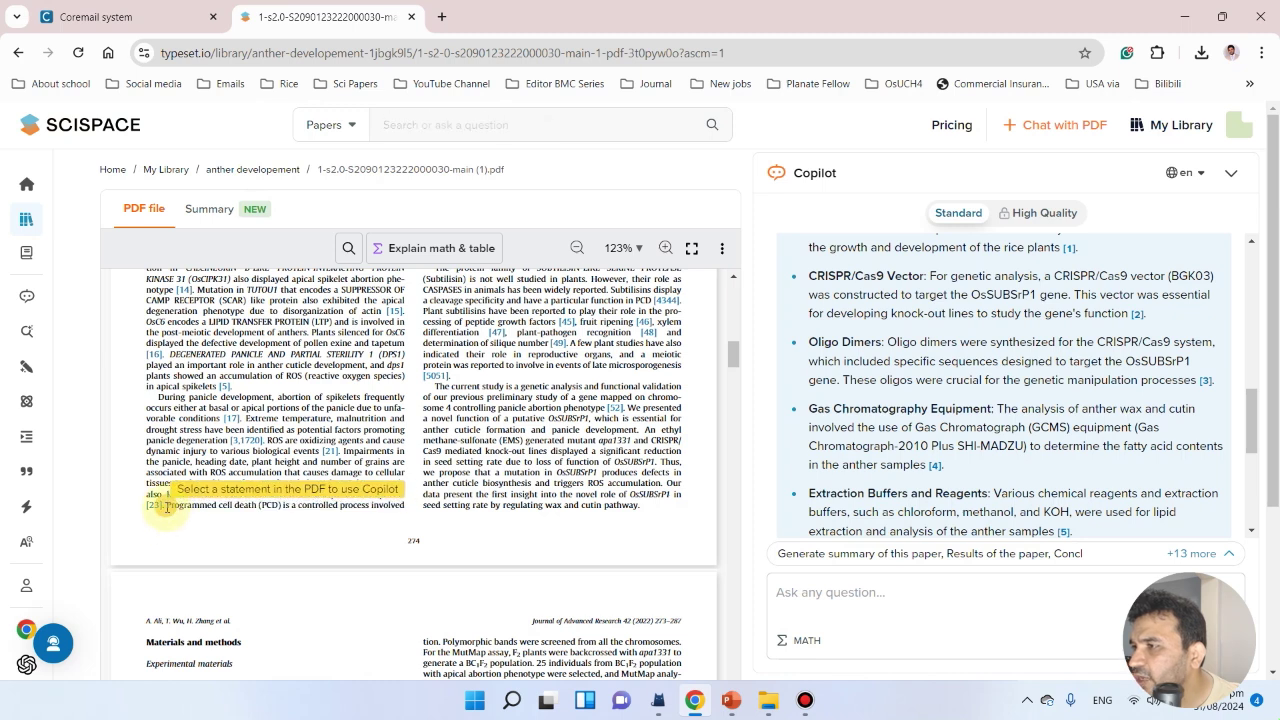
left_click_drag(166, 505, 276, 505)
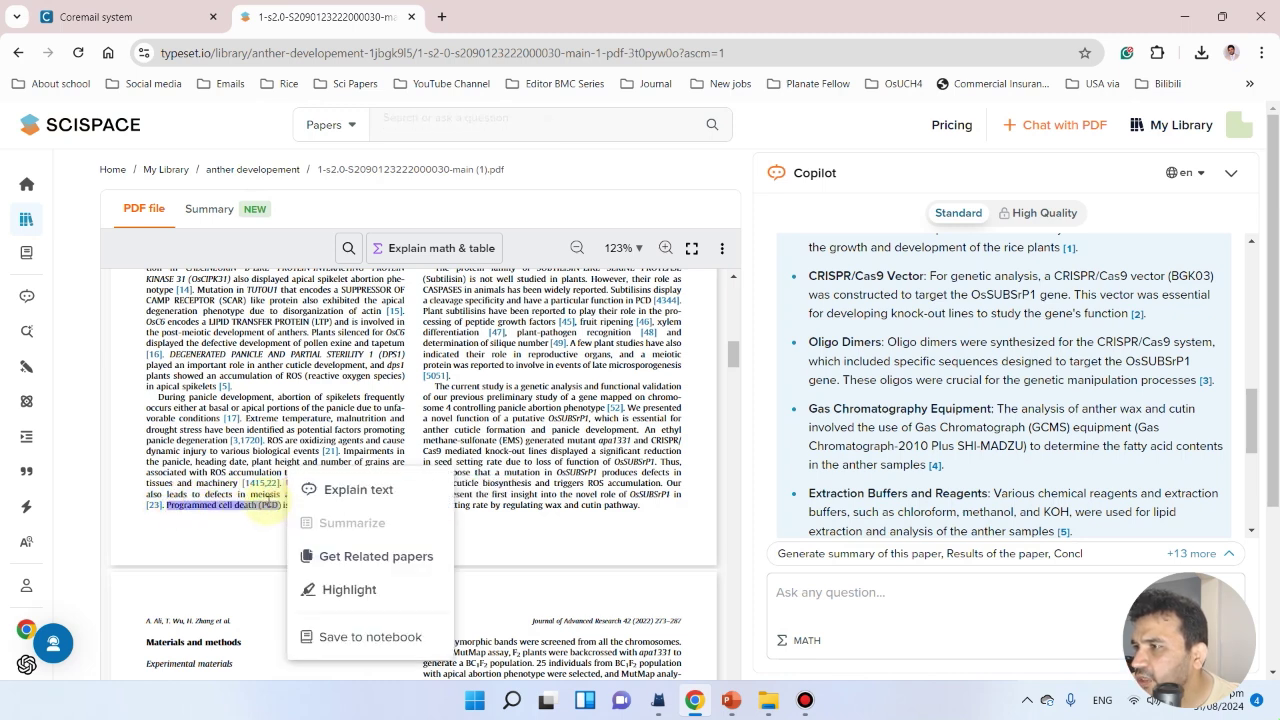
Send 'Programmed cell death (PCD)' to Copilot with Explain and read its autumn-leaves explanation.
left_click(340, 493)
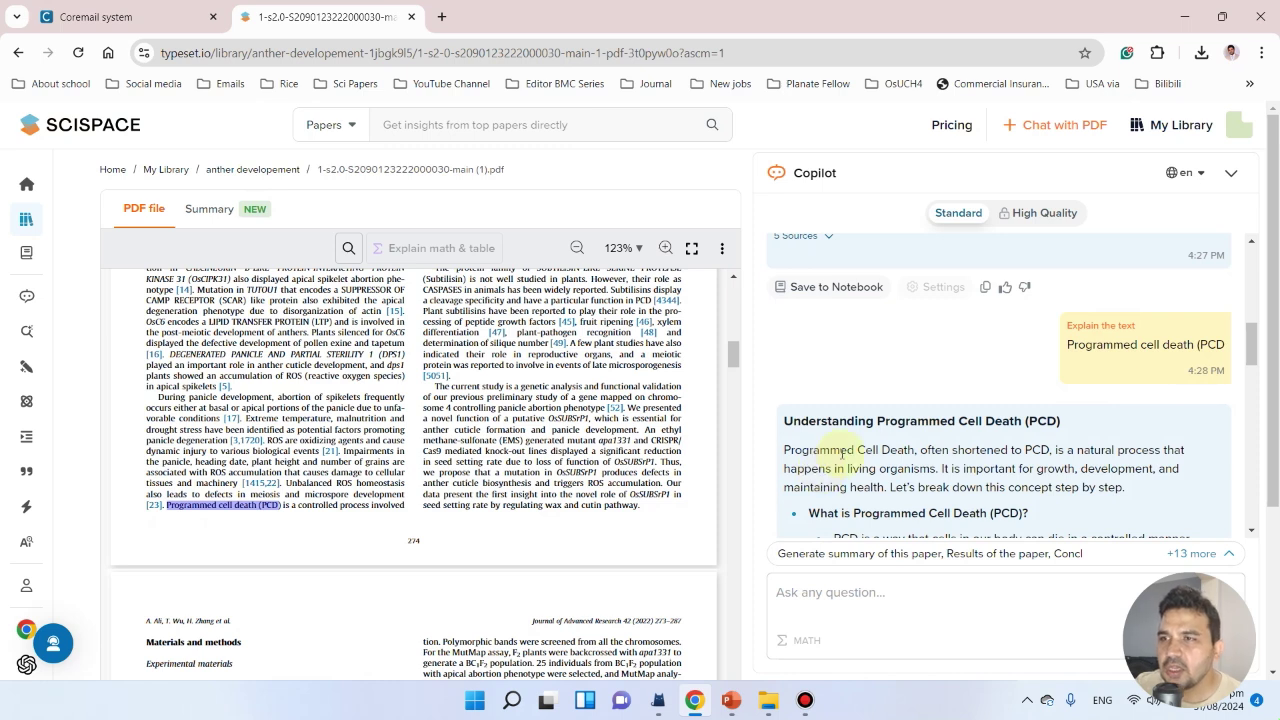
scroll(842, 455, "down", 2)
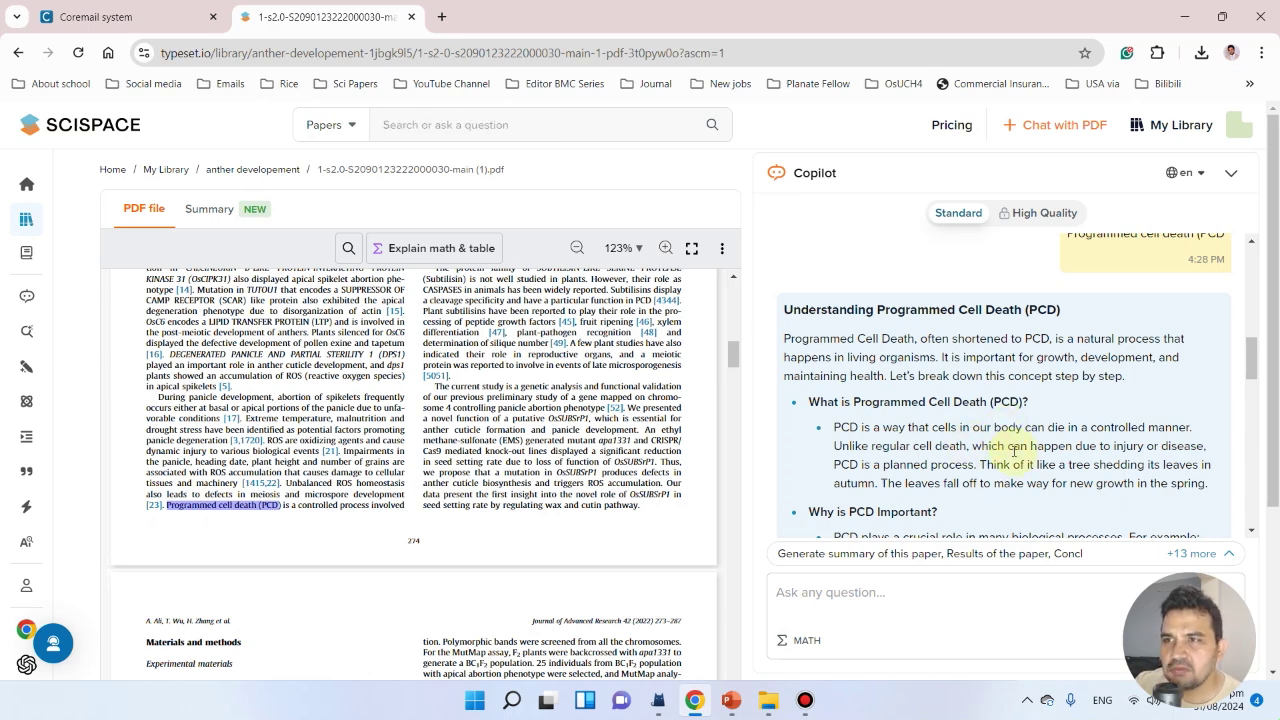
scroll(1010, 458, "down", 1)
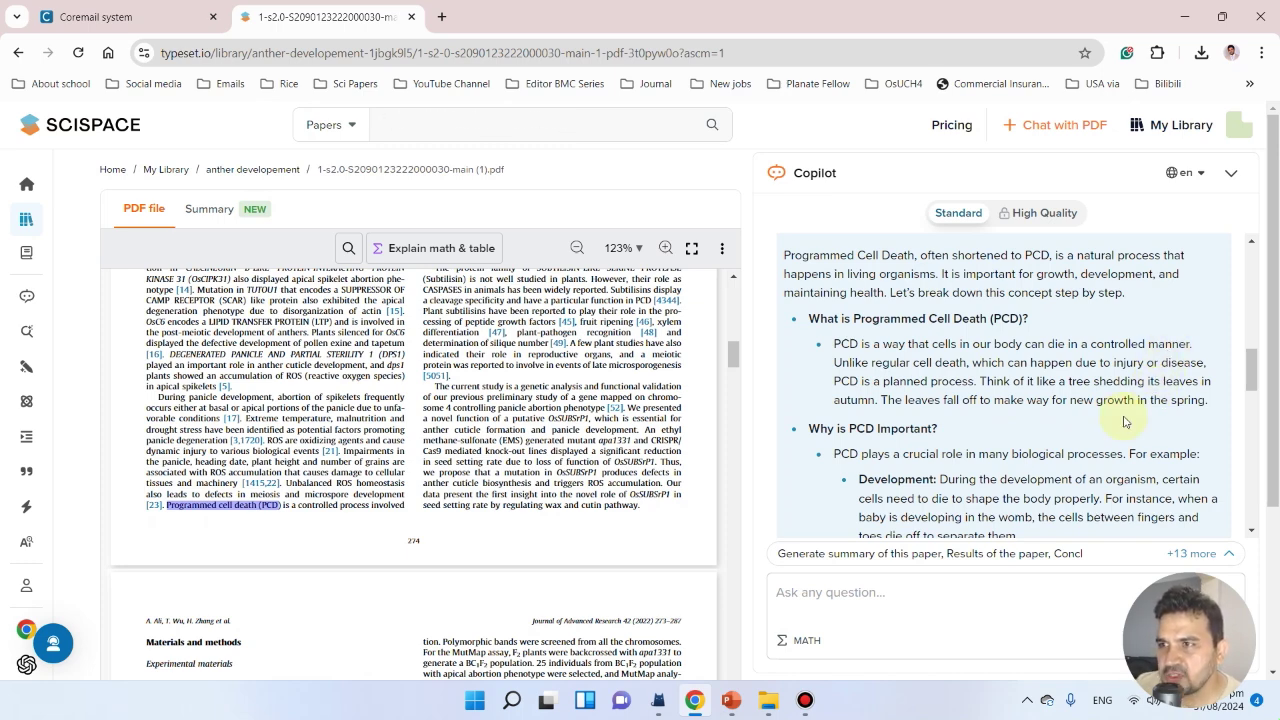
scroll(1105, 376, "up", 2)
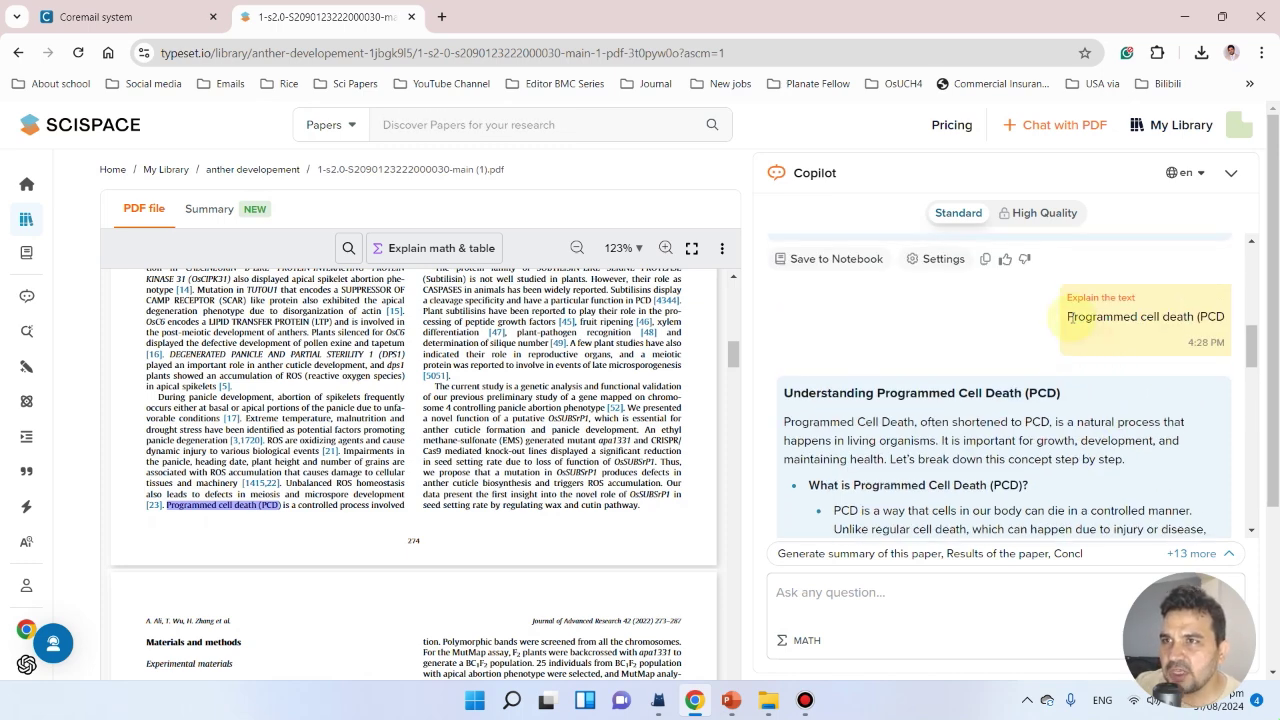
Ask Copilot 'explain the text PCD in plants?' and scroll the PDF down to the Results.
left_click_drag(1064, 316, 1233, 322)
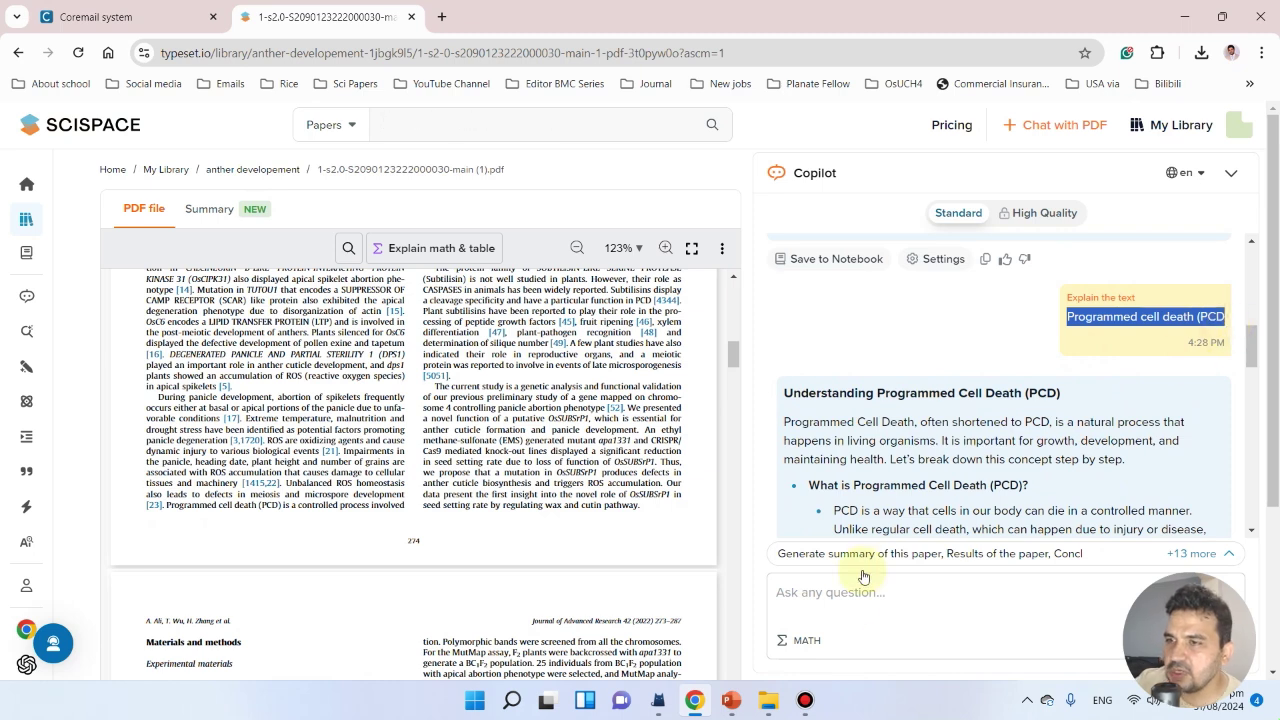
left_click(830, 605)
type("exp")
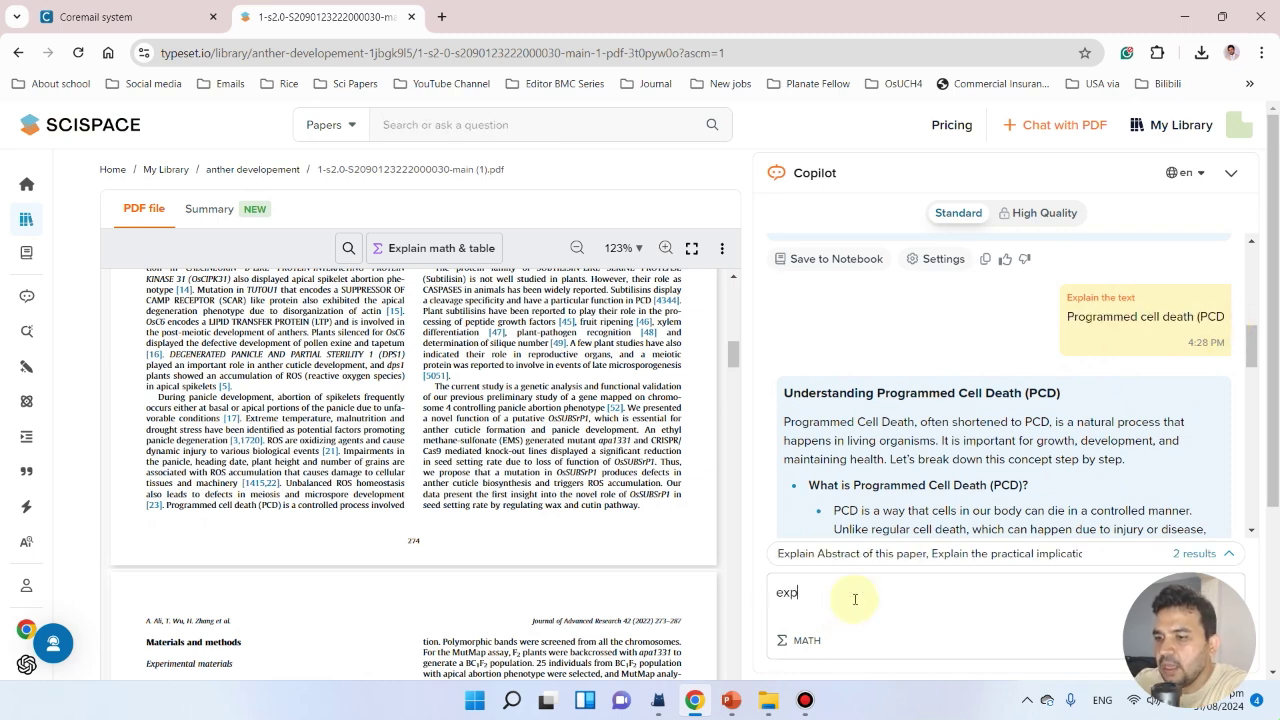
type("lain the text")
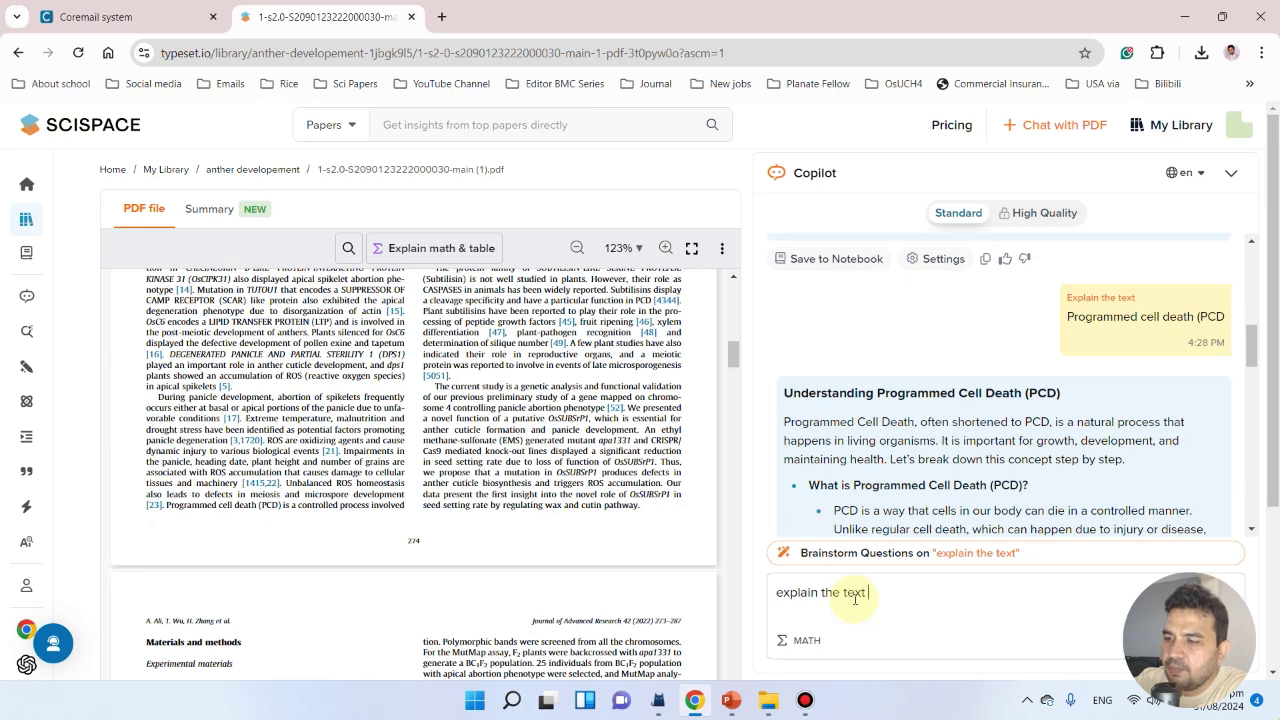
type(" PCD in plan")
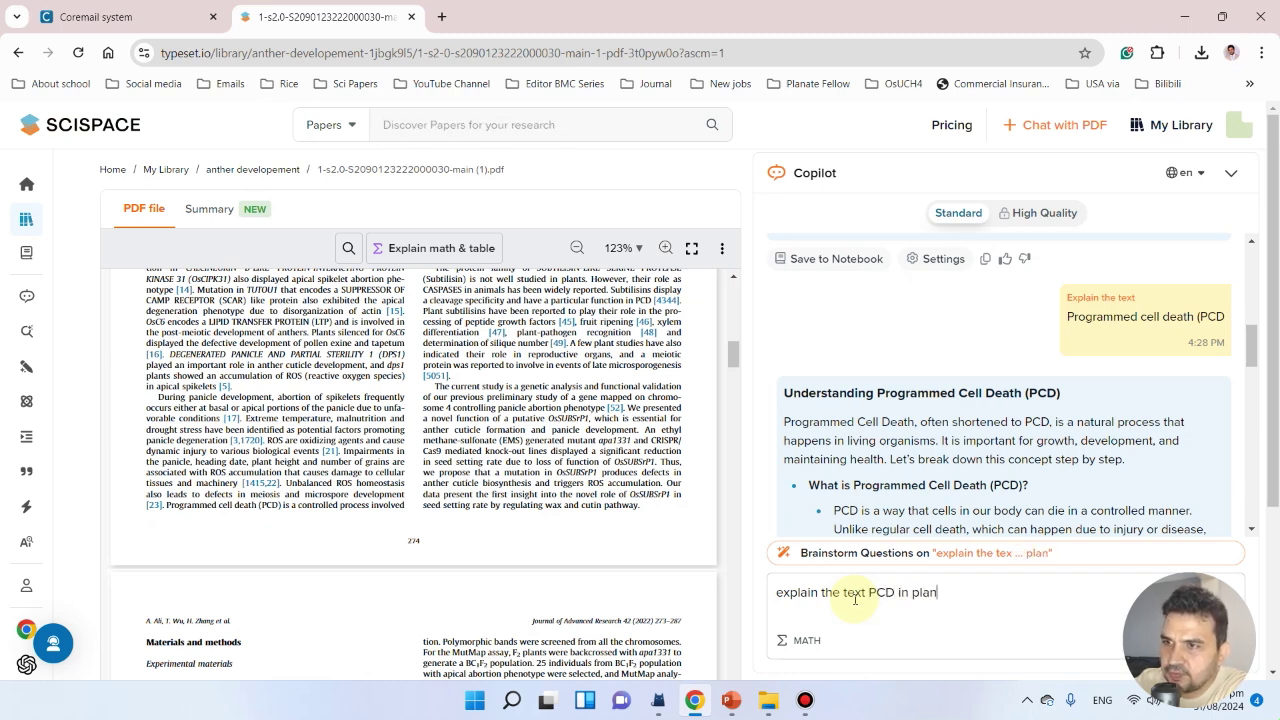
type("ts?")
key("Return")
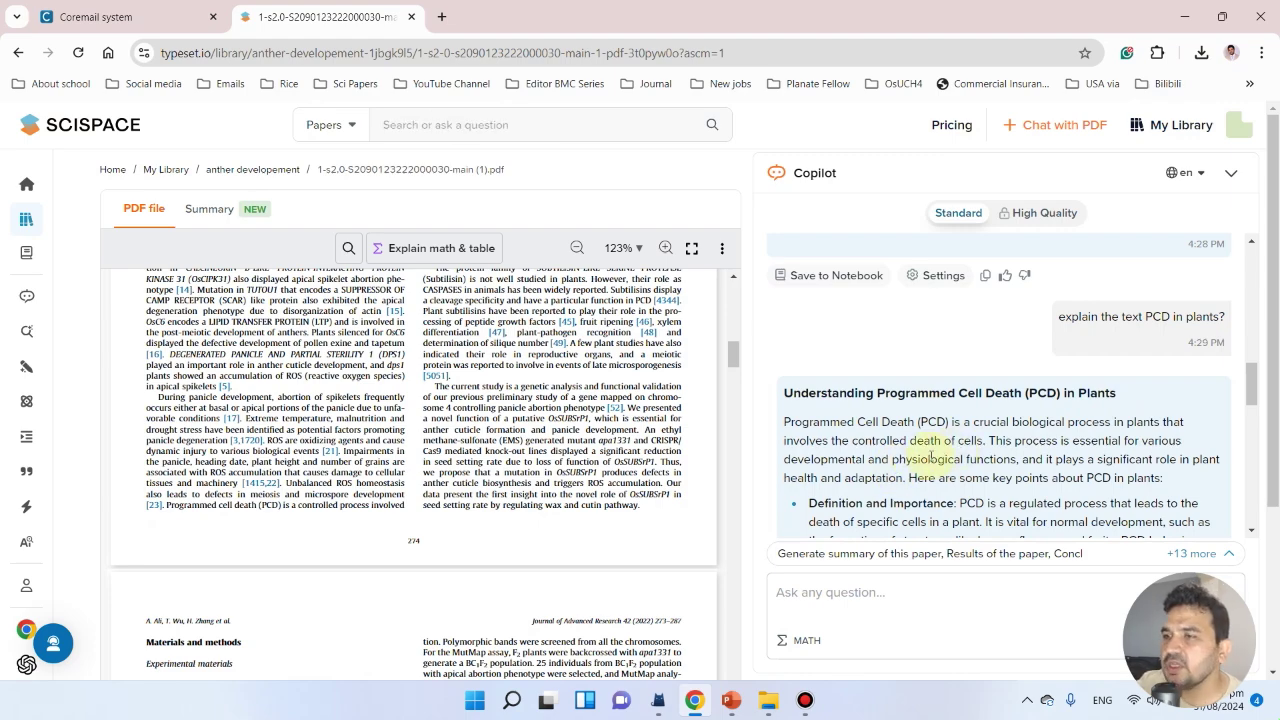
scroll(945, 460, "down", 10)
scroll(459, 478, "down", 6)
scroll(459, 478, "down", 10)
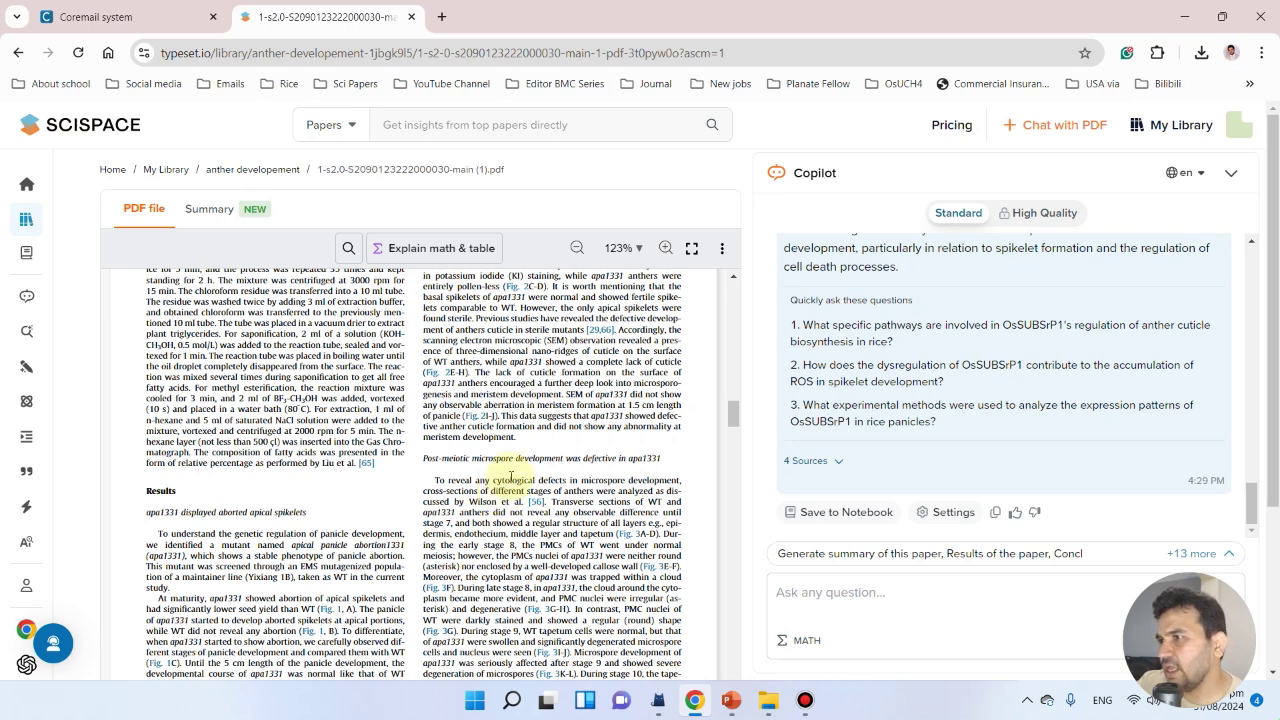
scroll(505, 490, "down", 3)
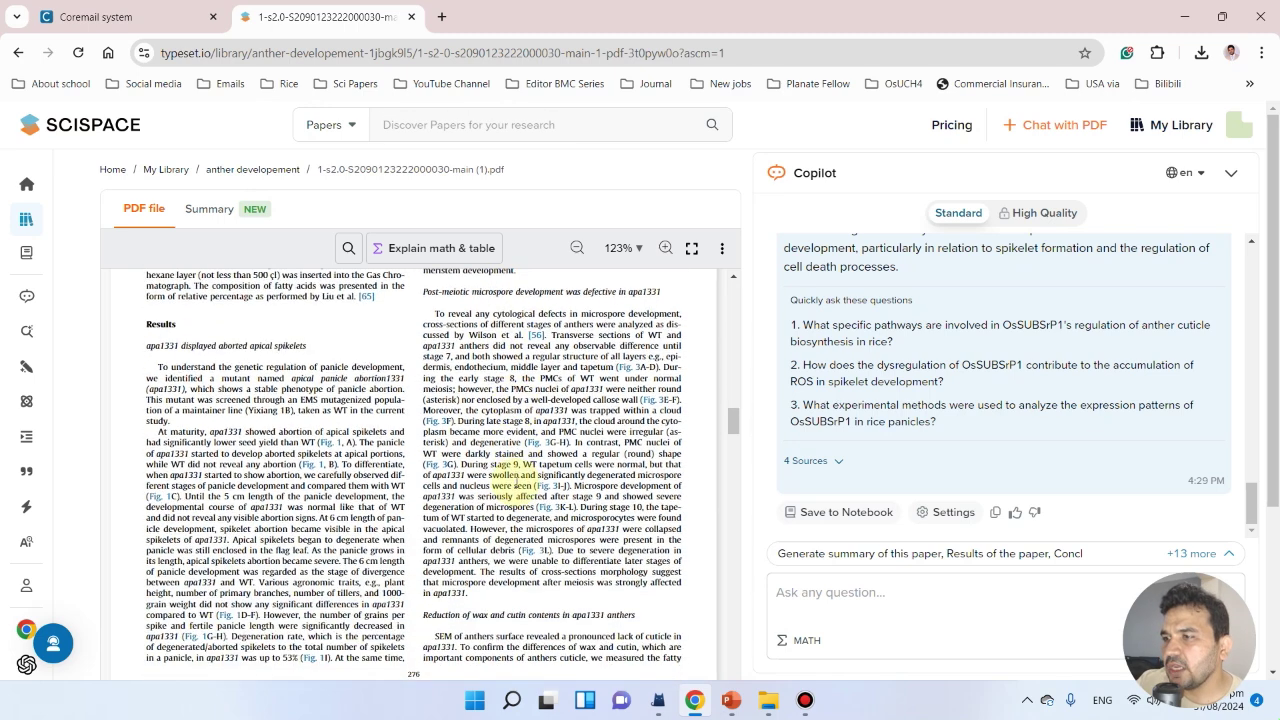